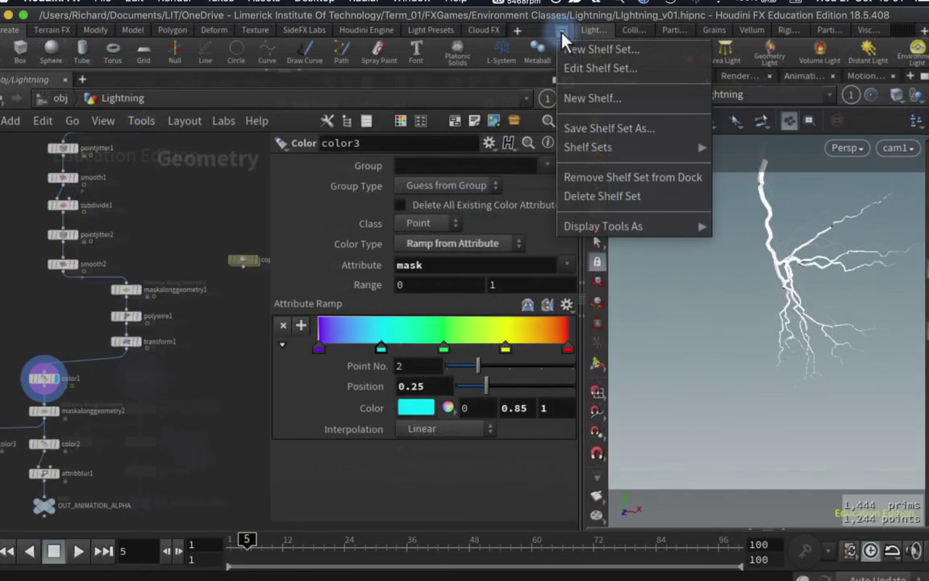
# Step: Browse the list of available shelves and bring up the SideFX Labs shelf
pyautogui.click(508, 36)
pyautogui.click(515, 34)
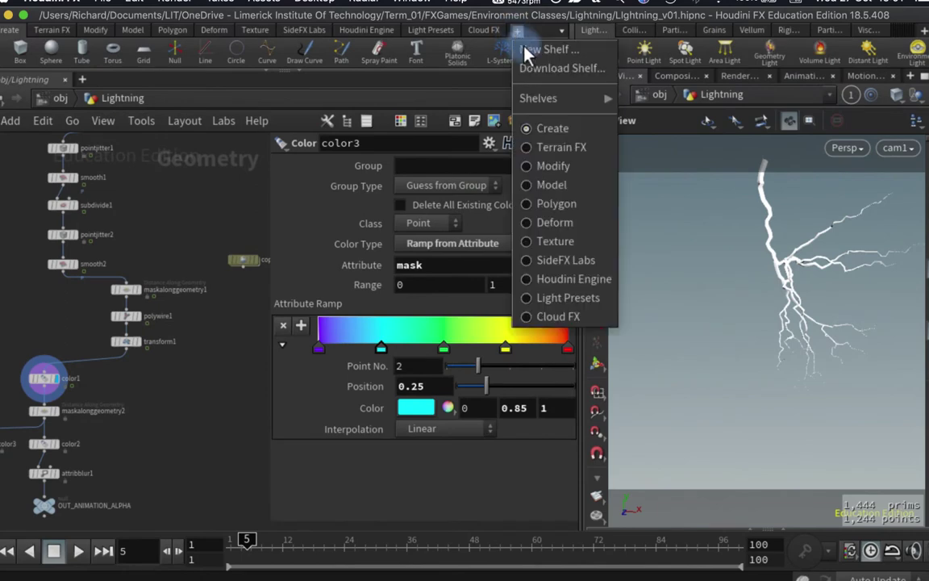
pyautogui.moveTo(556, 98)
pyautogui.scroll(-1, 706, 475)
pyautogui.scroll(-5, 706, 476)
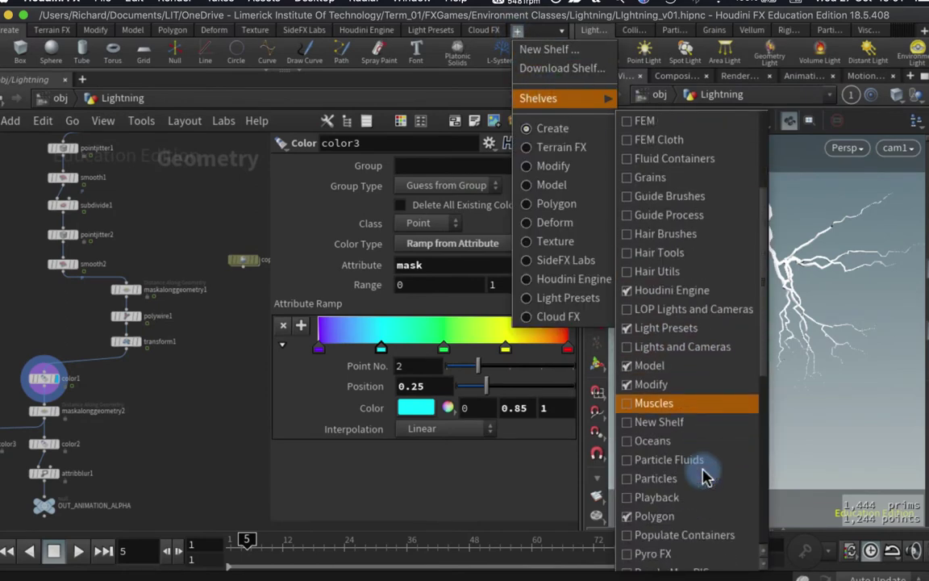
pyautogui.click(318, 32)
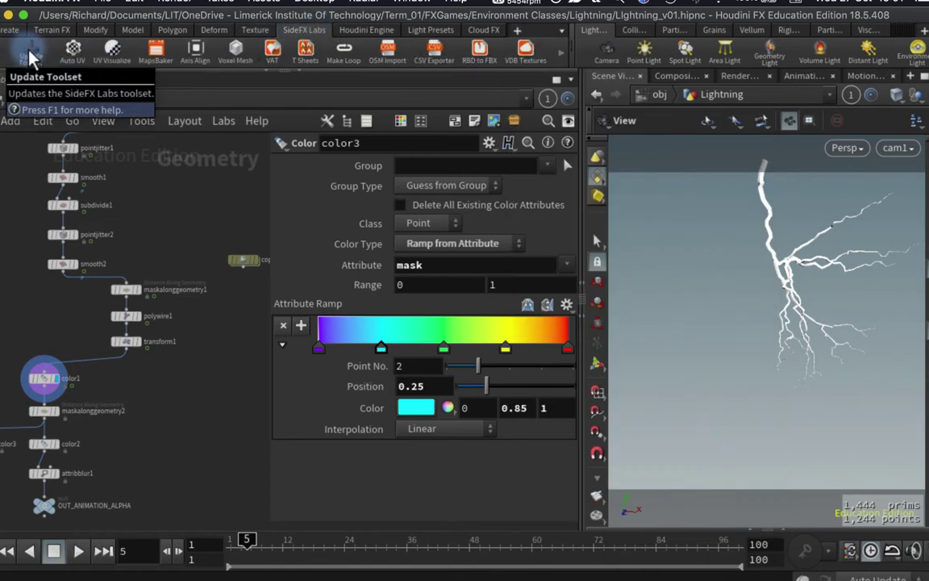
# Step: Add a Labs Quick Material node below transform1, wire it to transform1 and display it
pyautogui.moveTo(171, 389); pyautogui.dragTo(170, 374, button='middle')
pyautogui.press('Tab')
pyautogui.write('quick')
pyautogui.press('Down')
pyautogui.press('Down')
pyautogui.press('Return')
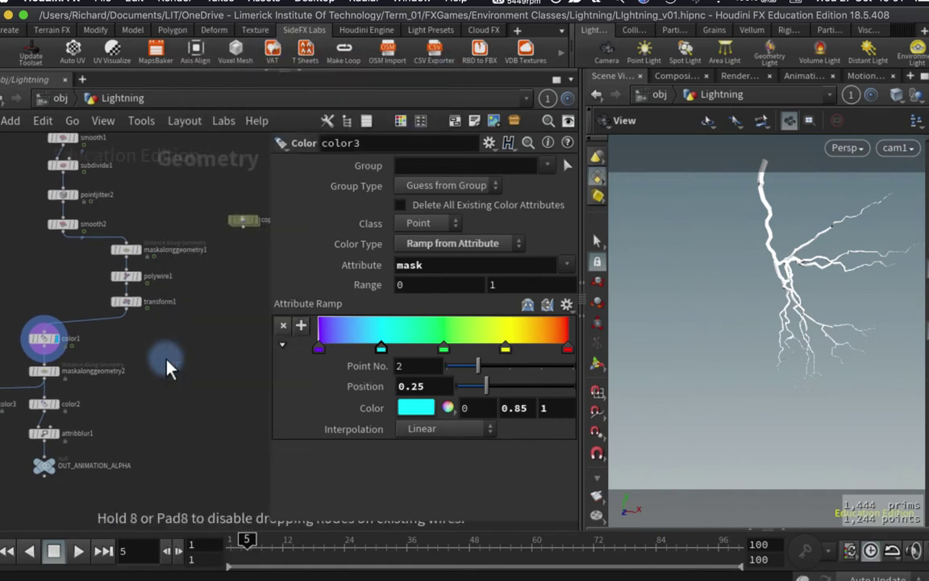
pyautogui.click(166, 365)
pyautogui.scroll(3, 165, 363)
pyautogui.click(161, 371)
pyautogui.moveTo(166, 392); pyautogui.dragTo(170, 362)
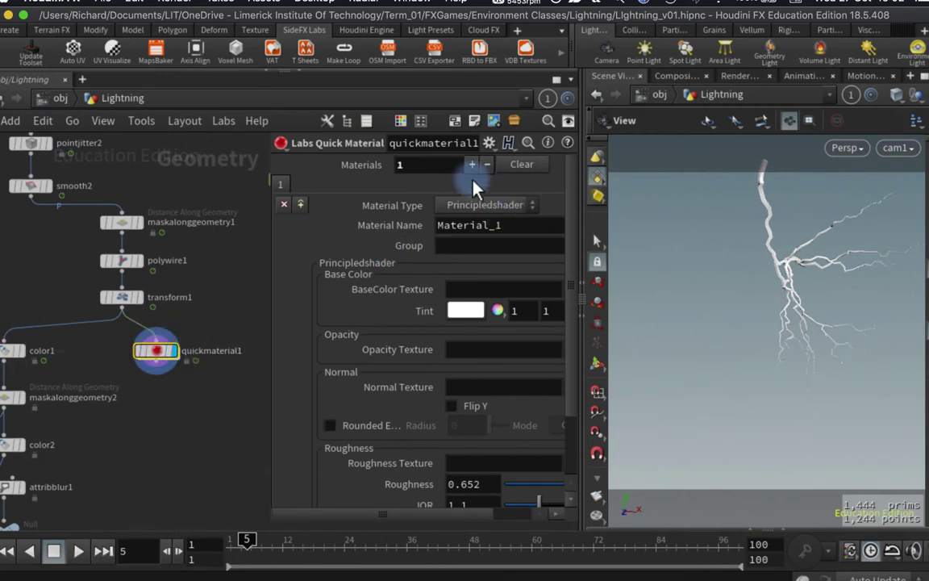
# Step: Set the quick material's type to Labs Matcap and widen its parameter area to show the full texture path
pyautogui.click(500, 206)
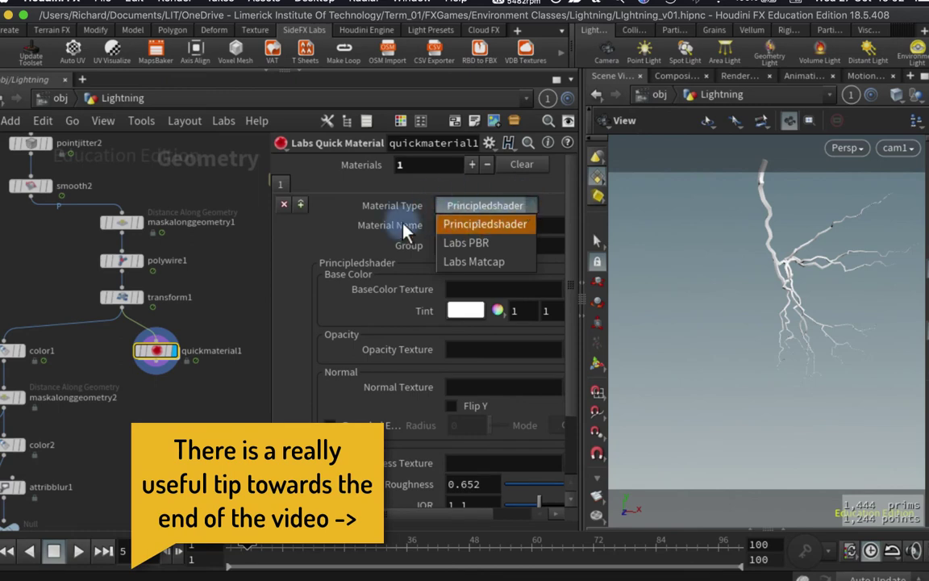
pyautogui.click(517, 266)
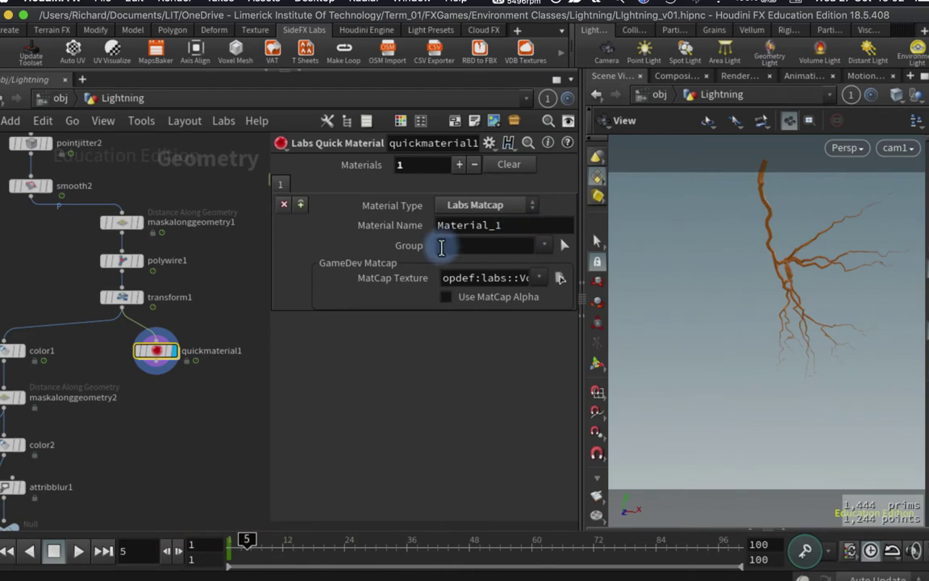
pyautogui.moveTo(272, 472); pyautogui.dragTo(195, 472)
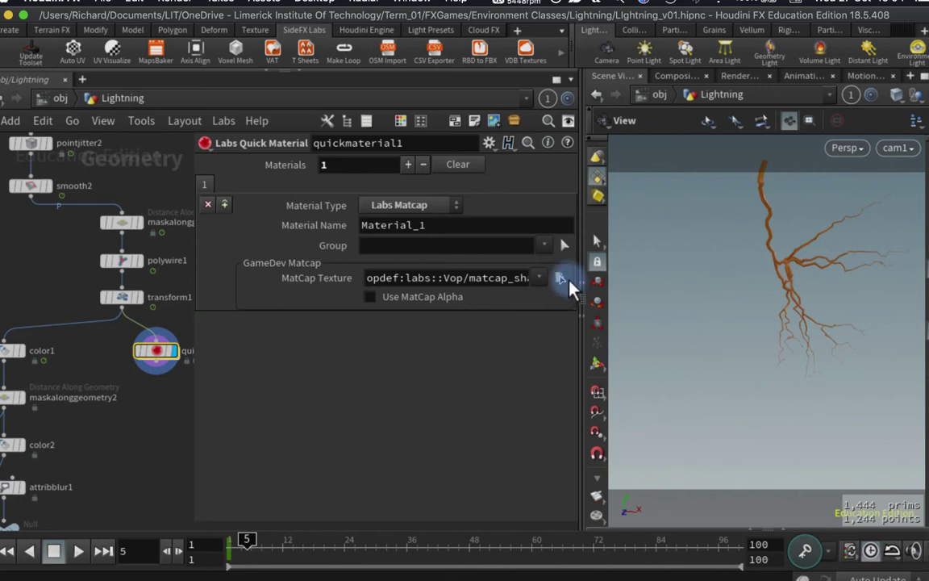
# Step: Load matCap_1.png from $HIP/tex/matcap/ as the MatCap texture, listing the images individually instead of as sequences
pyautogui.click(561, 278)
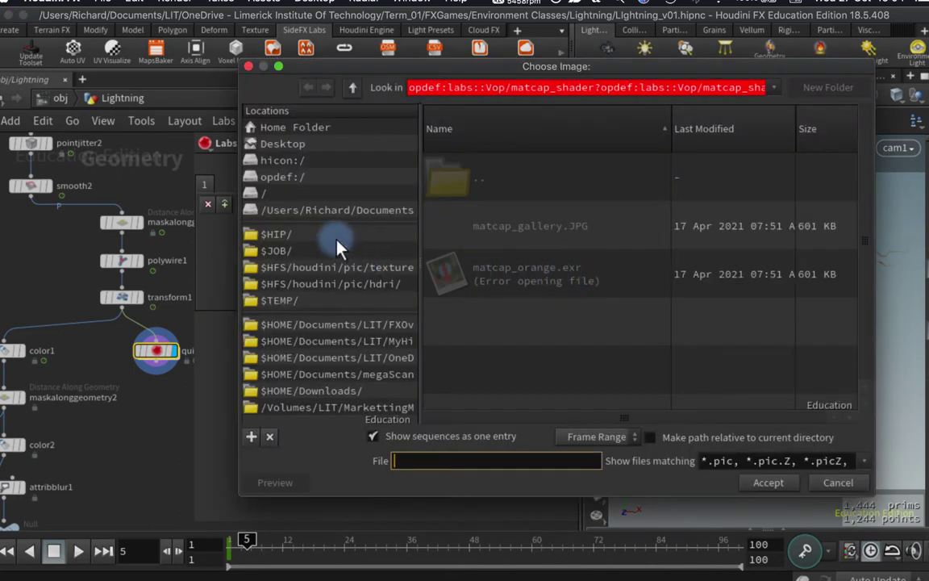
pyautogui.click(257, 236)
pyautogui.scroll(-1, 570, 297)
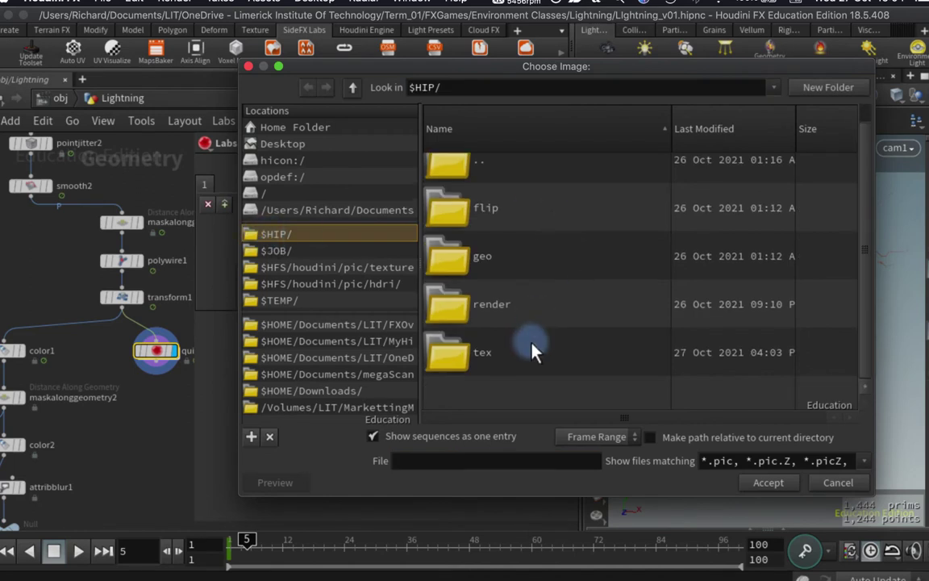
pyautogui.doubleClick(614, 357)
pyautogui.doubleClick(516, 226)
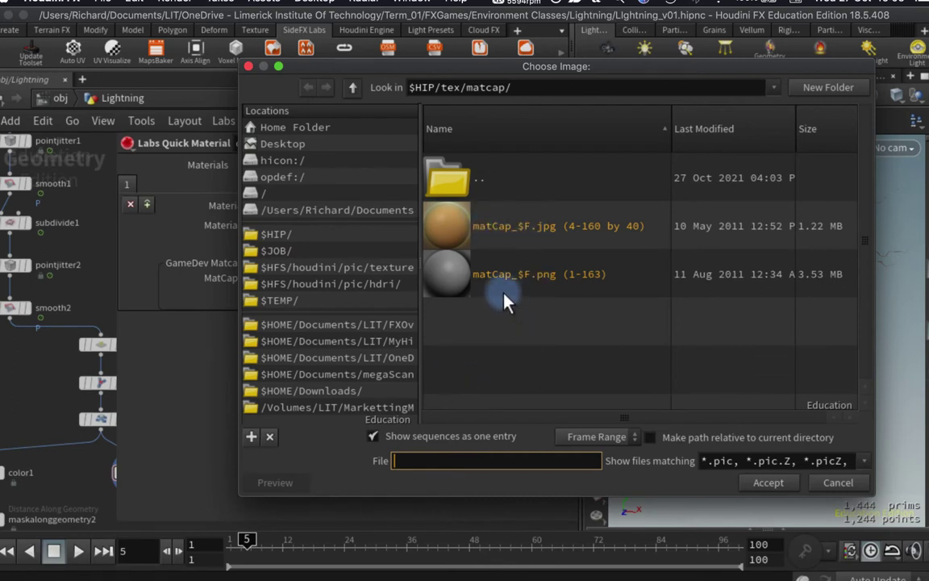
pyautogui.click(372, 436)
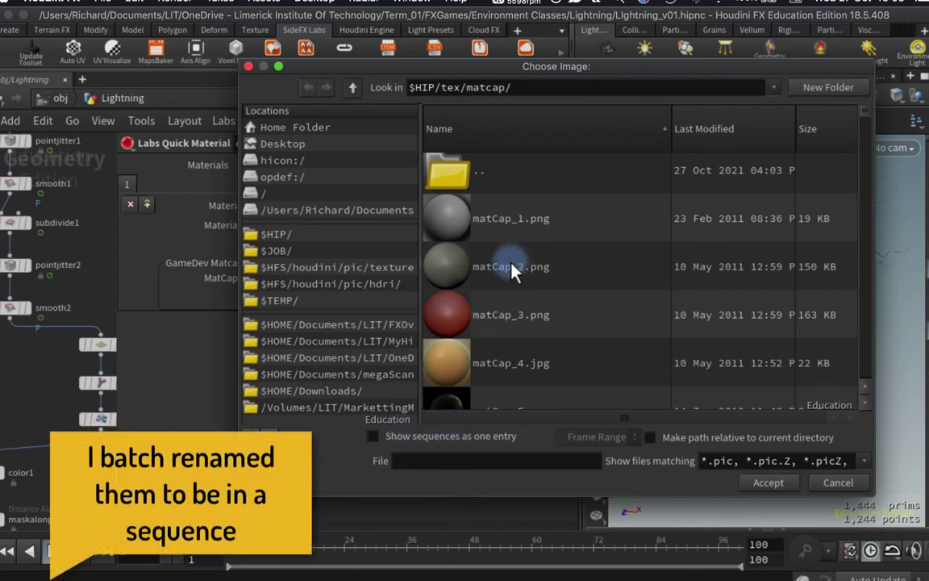
pyautogui.click(500, 230)
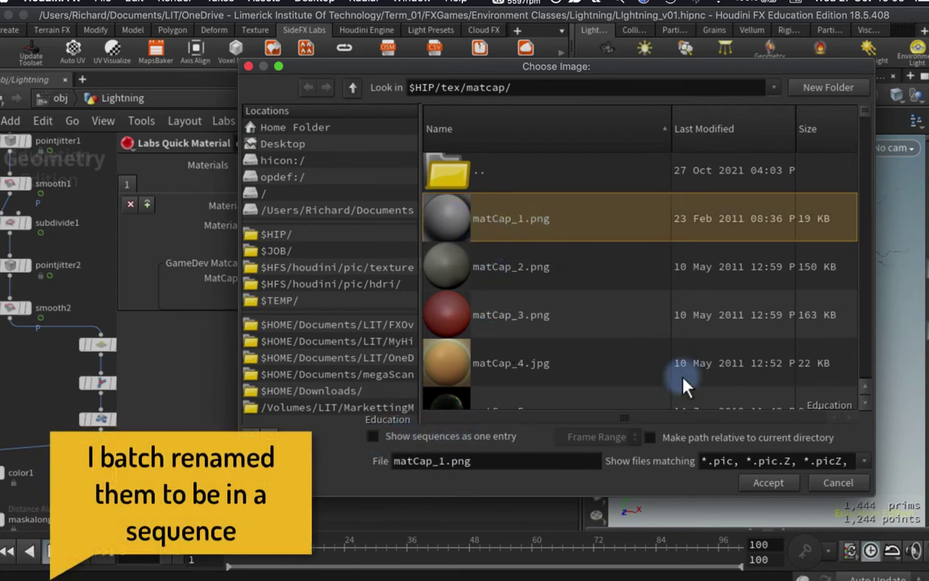
pyautogui.click(766, 484)
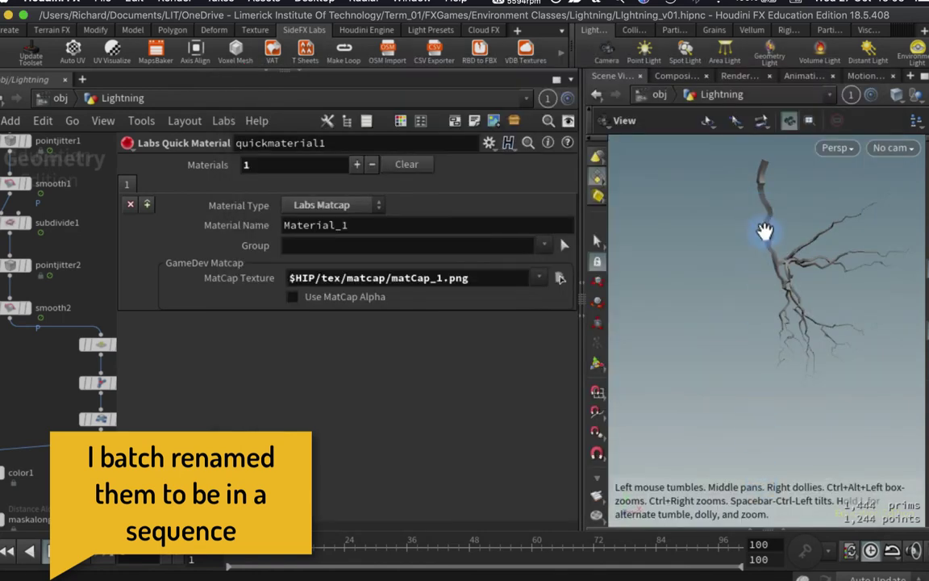
# Step: Set the viewport background's color scheme to Dark in the display options
pyautogui.press('d')
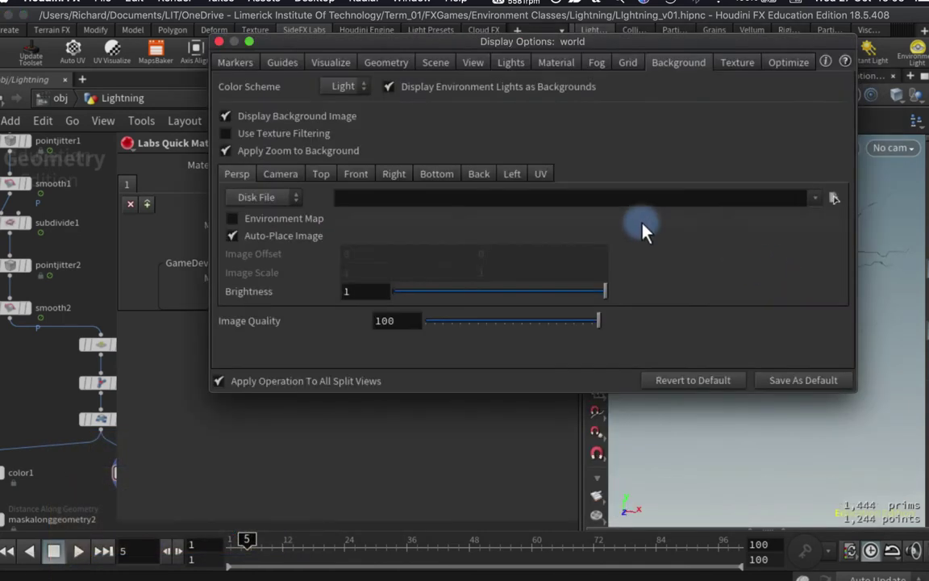
pyautogui.click(347, 86)
pyautogui.click(338, 123)
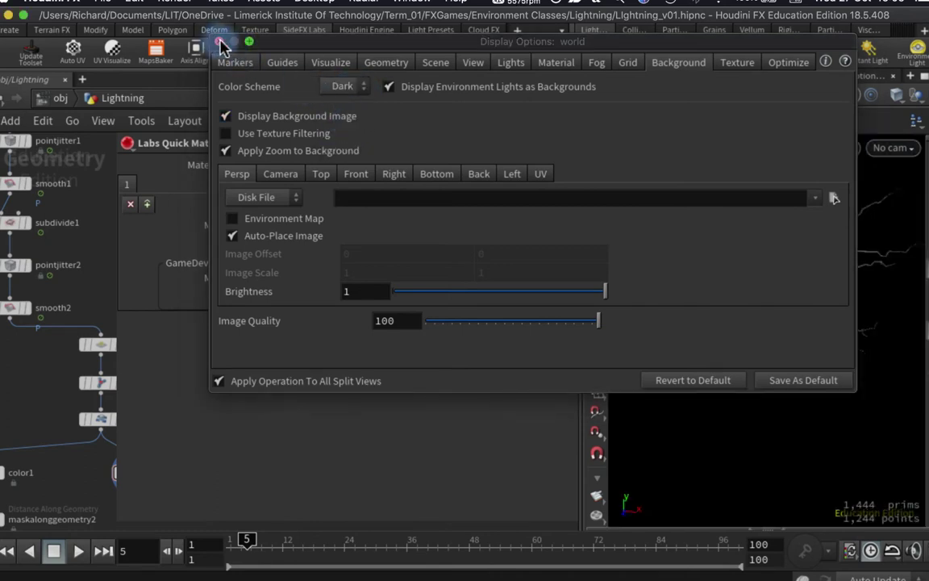
pyautogui.click(219, 42)
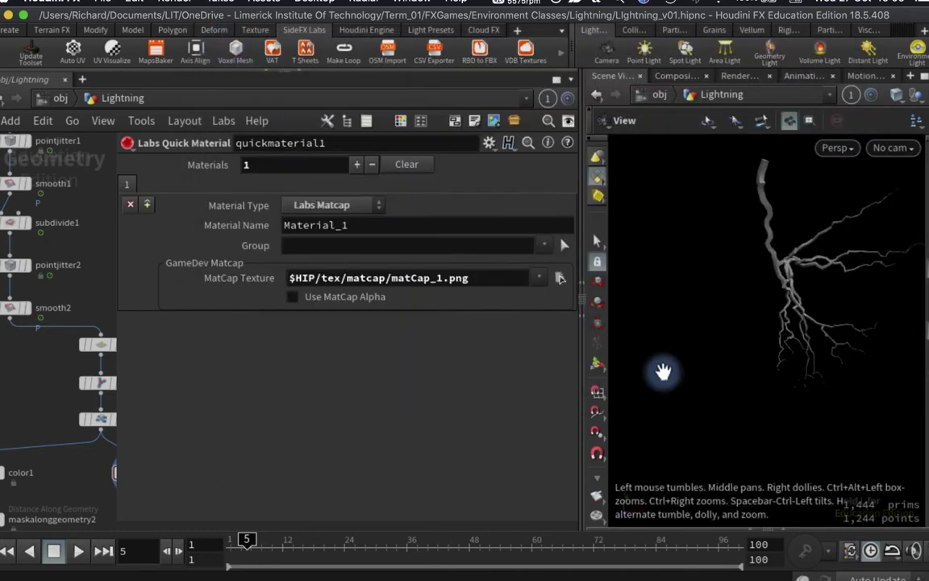
# Step: Look through cam1 and change the MatCap texture of quickmaterial1 to $HIP/tex/matcap/matCap_91.png
pyautogui.click(914, 151)
pyautogui.click(892, 234)
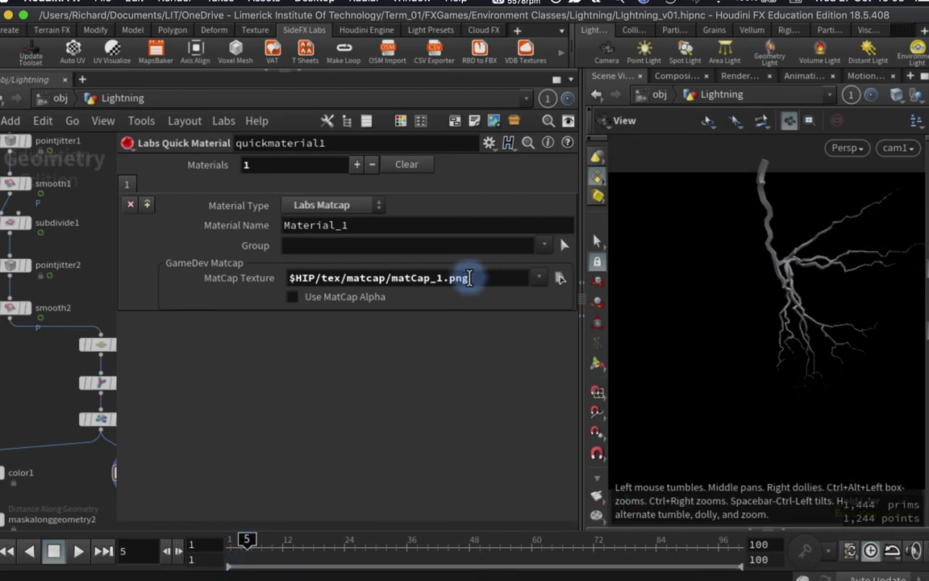
pyautogui.moveTo(438, 282)
pyautogui.mouseDown(button='middle')
pyautogui.moveTo(459, 290)
pyautogui.moveTo(456, 276)
pyautogui.moveTo(487, 287)
pyautogui.moveTo(595, 276)
pyautogui.moveTo(442, 290)
pyautogui.moveTo(124, 296)
pyautogui.moveTo(255, 384)
pyautogui.mouseUp(button='middle')
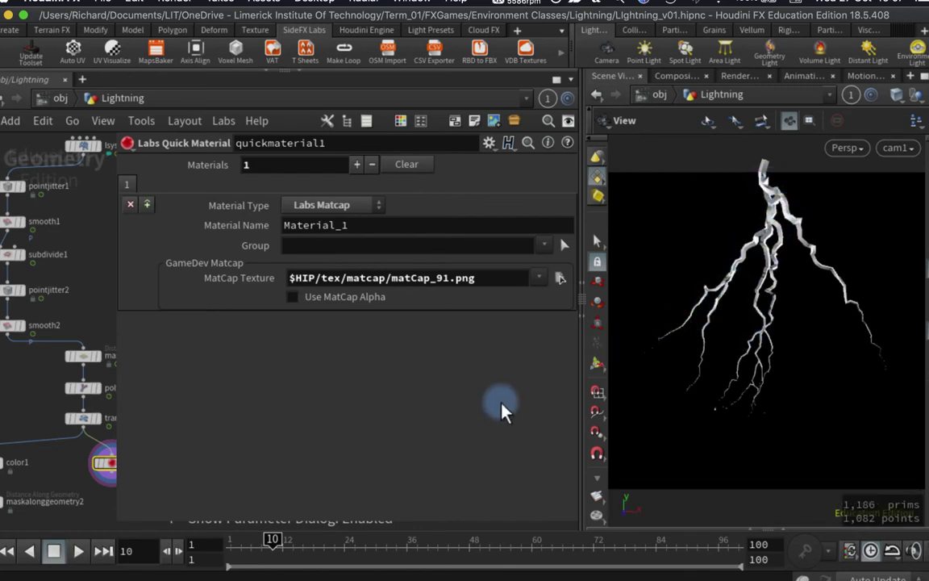
pyautogui.press('p')
# Step: Add a Null node below quickmaterial1, connected to its output, and name it OUT_EMMISSION_G
pyautogui.moveTo(114, 399); pyautogui.dragTo(138, 404)
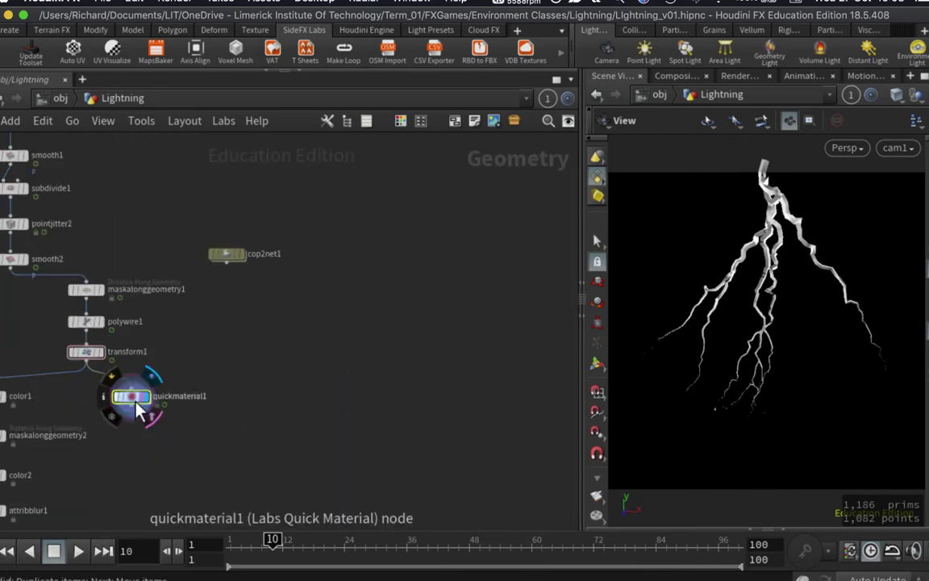
pyautogui.press('Tab')
pyautogui.write('null')
pyautogui.press('Return')
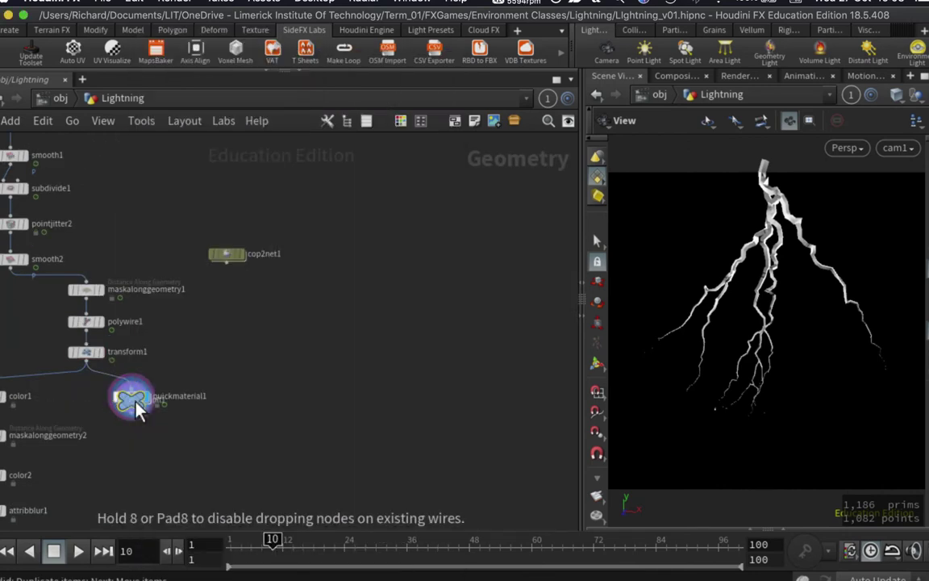
pyautogui.click(137, 454)
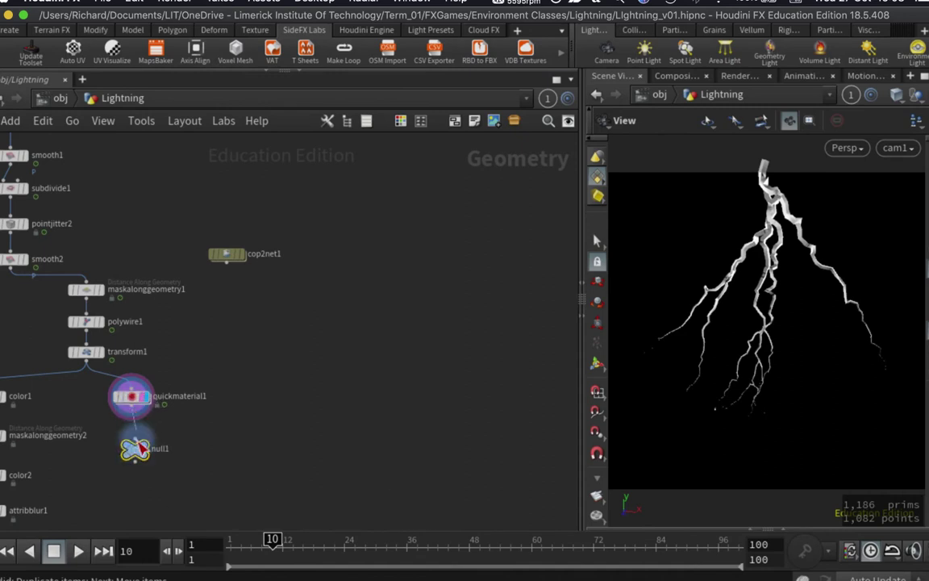
pyautogui.doubleClick(162, 449)
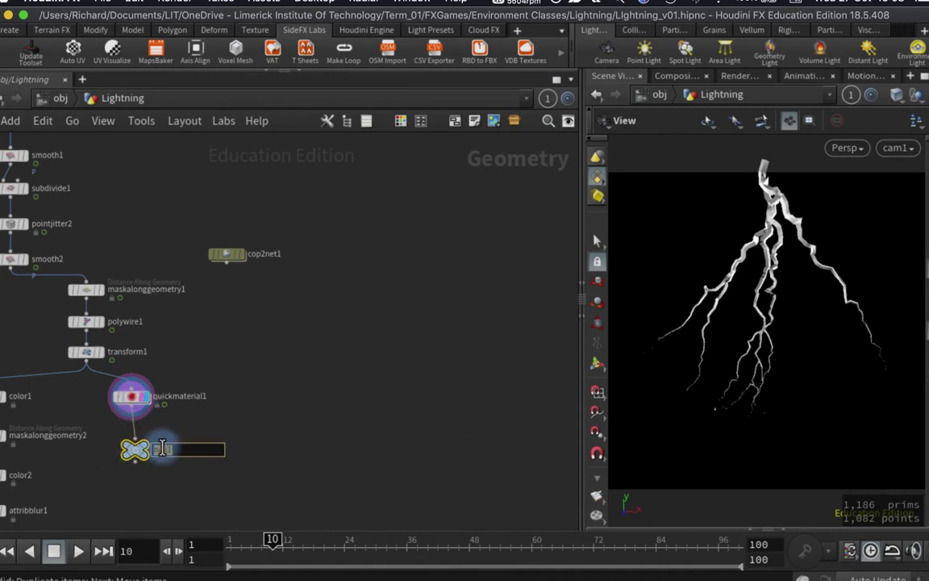
pyautogui.write('OUT_EMMISSION_G')
pyautogui.press('Return')
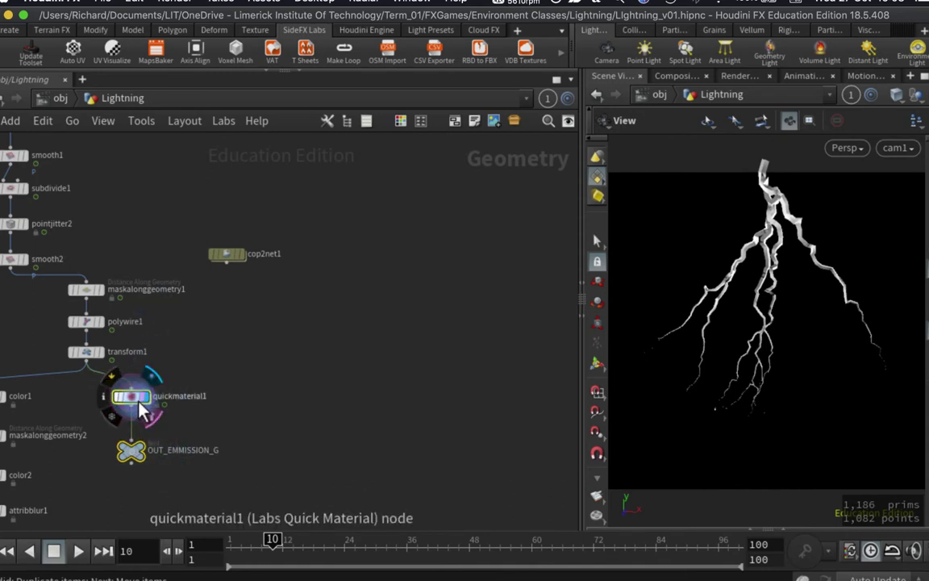
# Step: Duplicate quickmaterial1 with its output null beside the original and rename the copied null OUT_EMMISSION_B
pyautogui.keyDown('alt'); pyautogui.moveTo(135, 403); pyautogui.dragTo(264, 398); pyautogui.keyUp('alt')
pyautogui.click(323, 417)
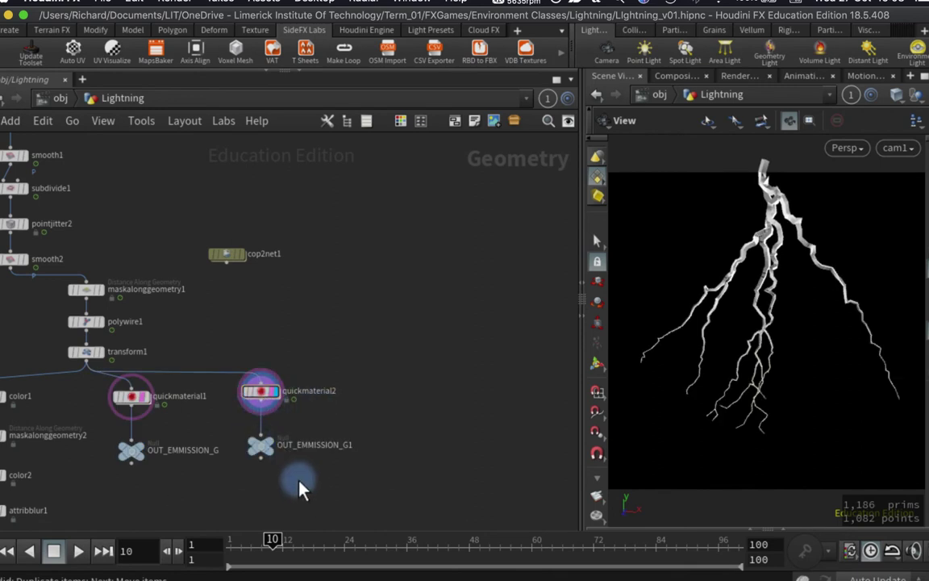
pyautogui.doubleClick(343, 447)
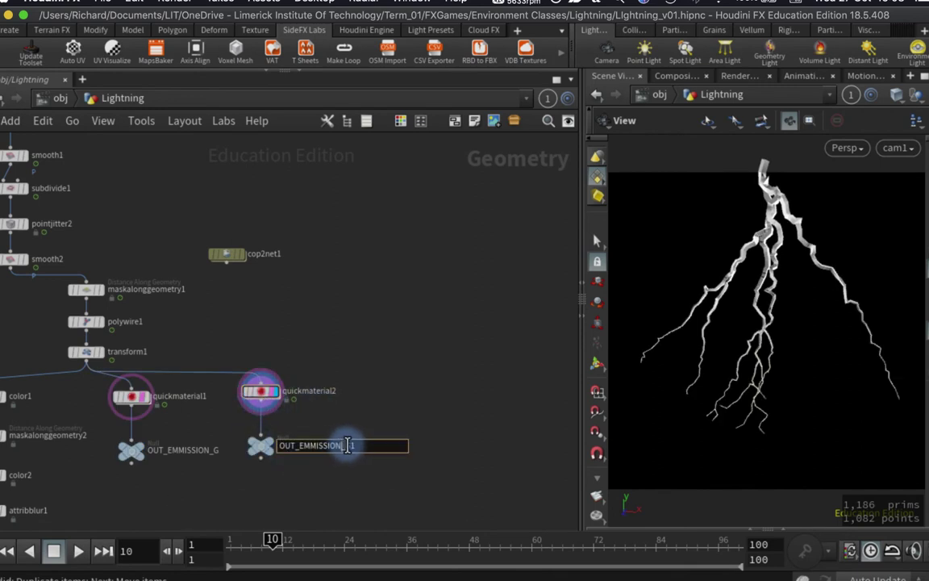
pyautogui.press('BackSpace')
pyautogui.press('Return')
# Step: Set the MatCap texture of quickmaterial2 to $HIP/tex/matcap/matCap_73.png and return to the full node network
pyautogui.press('p')
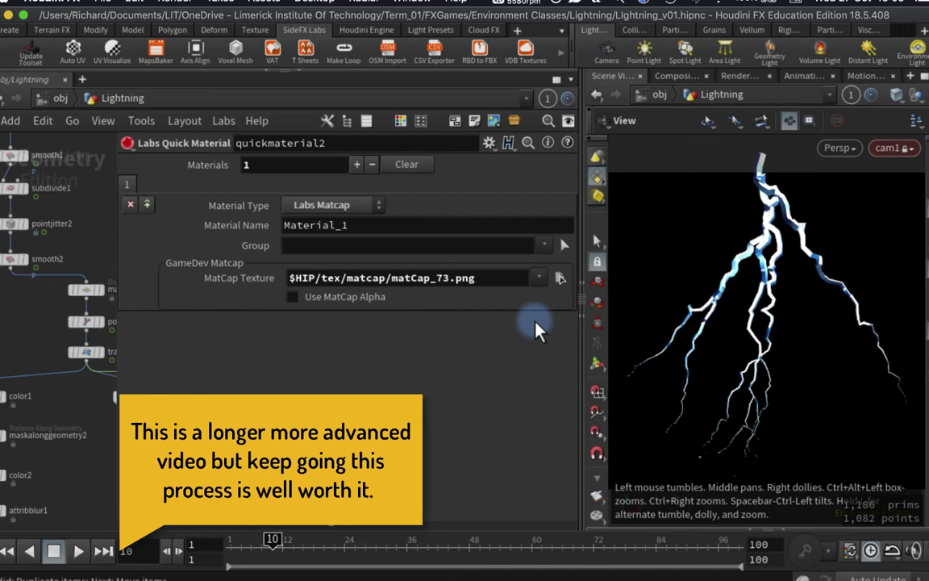
pyautogui.press('p')
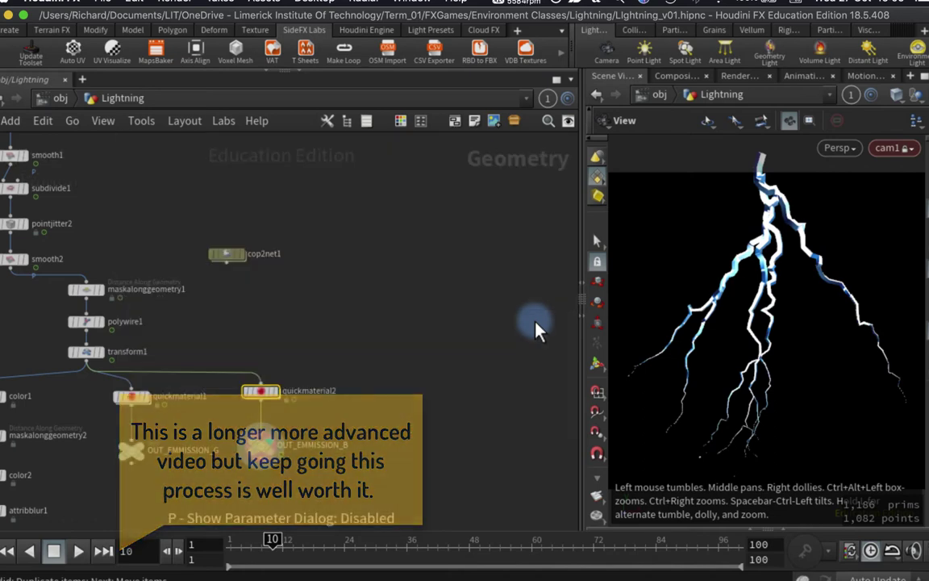
pyautogui.press('h')
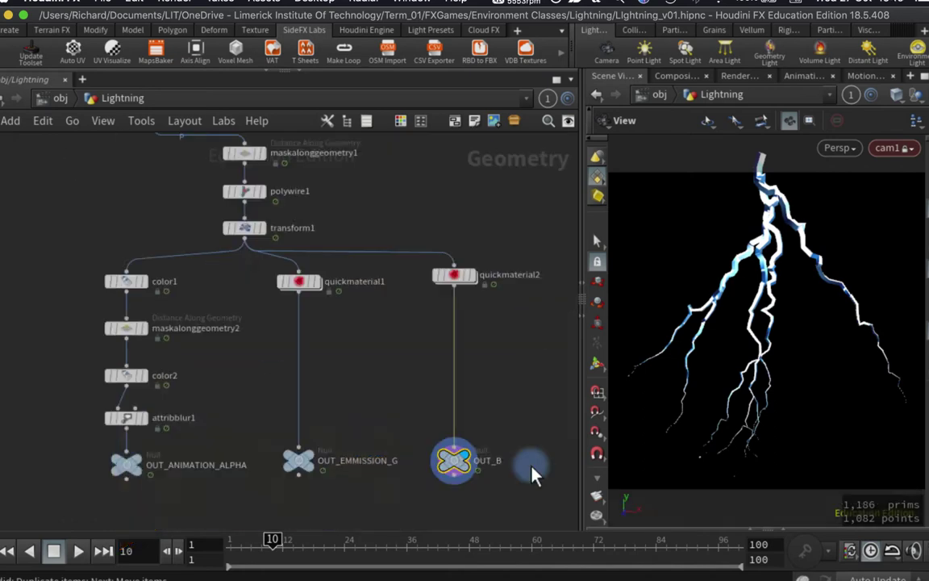
# Step: Compare the lightning in the viewport by displaying OUT_ANIMATION_ALPHA, OUT_EMMISSION_G and OUT_B in turn
pyautogui.click(133, 465)
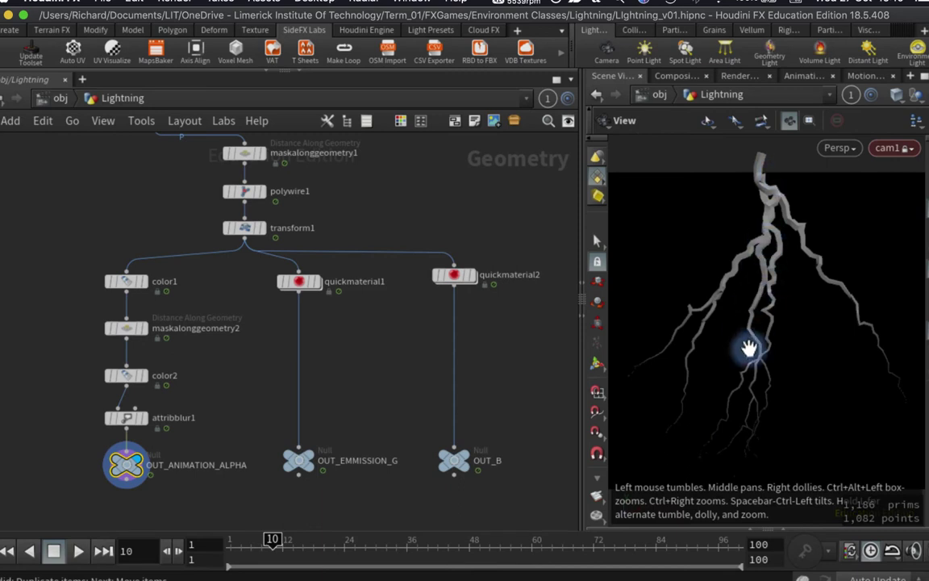
pyautogui.click(305, 462)
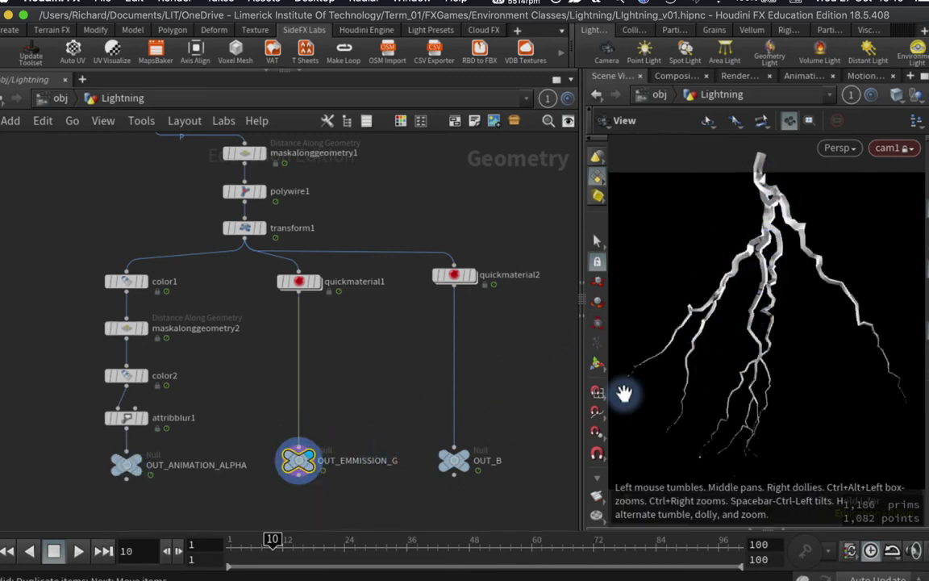
pyautogui.click(466, 460)
pyautogui.click(467, 460)
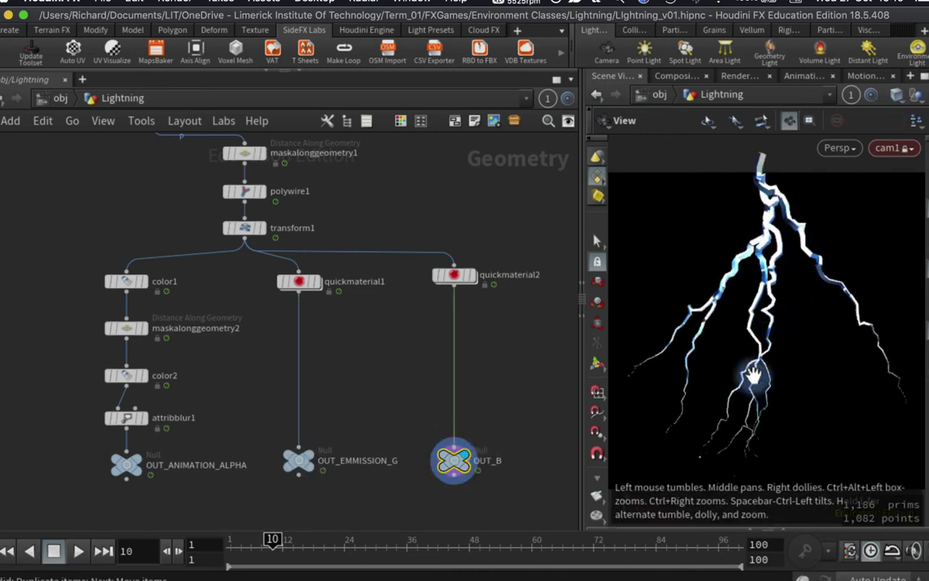
# Step: Display the color1 node in the viewport and move it away from maskalonggeometry2 to make room for a separate alpha branch
pyautogui.moveTo(353, 375); pyautogui.dragTo(380, 406, button='middle')
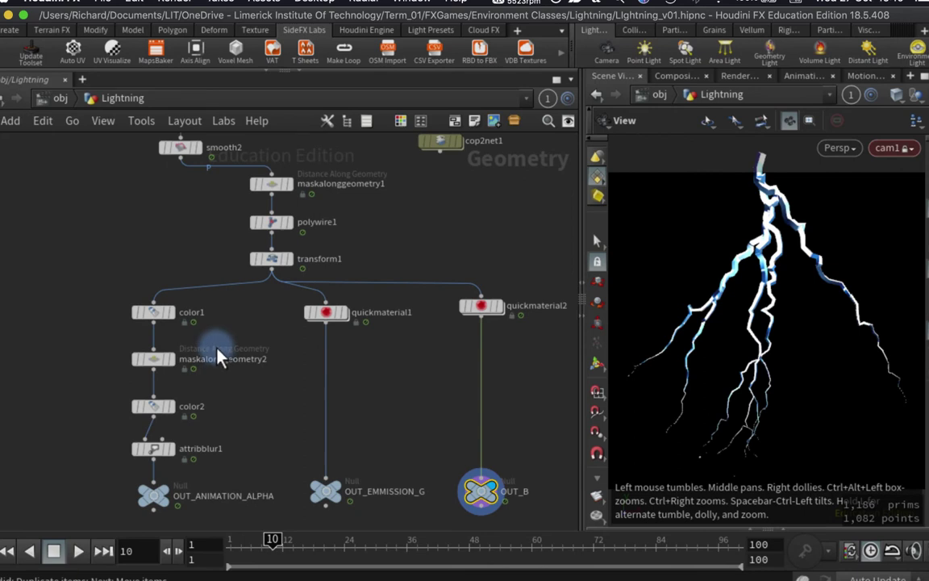
pyautogui.click(162, 322)
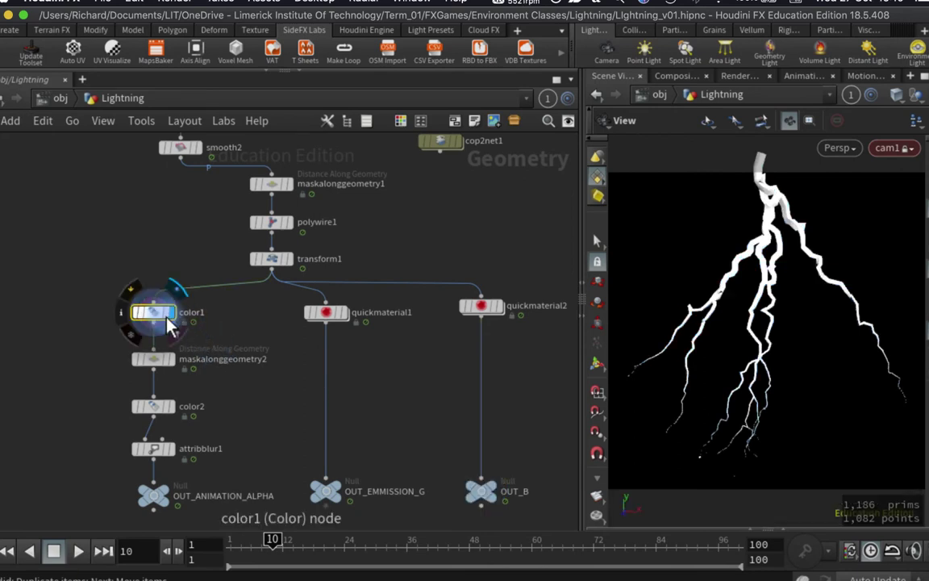
pyautogui.moveTo(159, 322); pyautogui.dragTo(28, 330)
pyautogui.middleClick(165, 405)
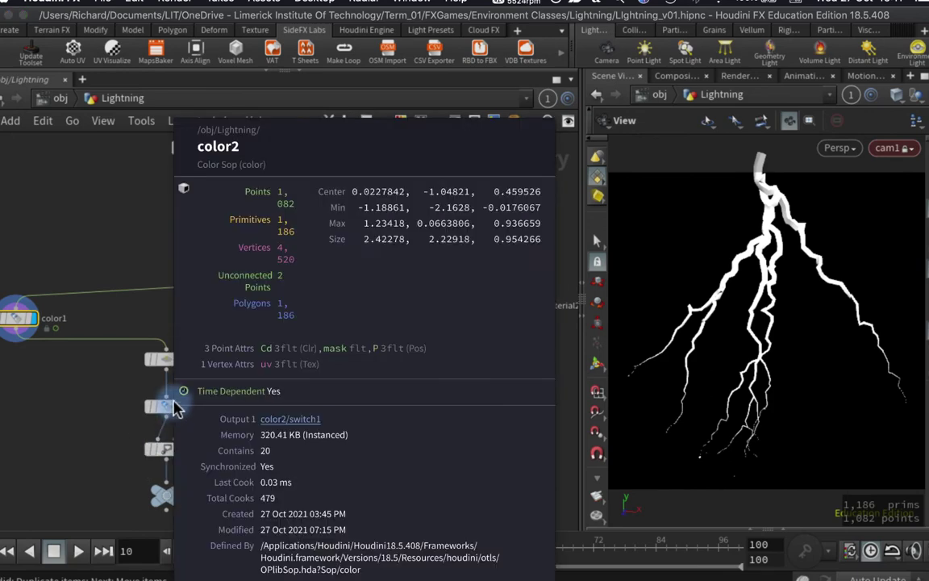
pyautogui.moveTo(74, 383); pyautogui.dragTo(74, 381, button='middle')
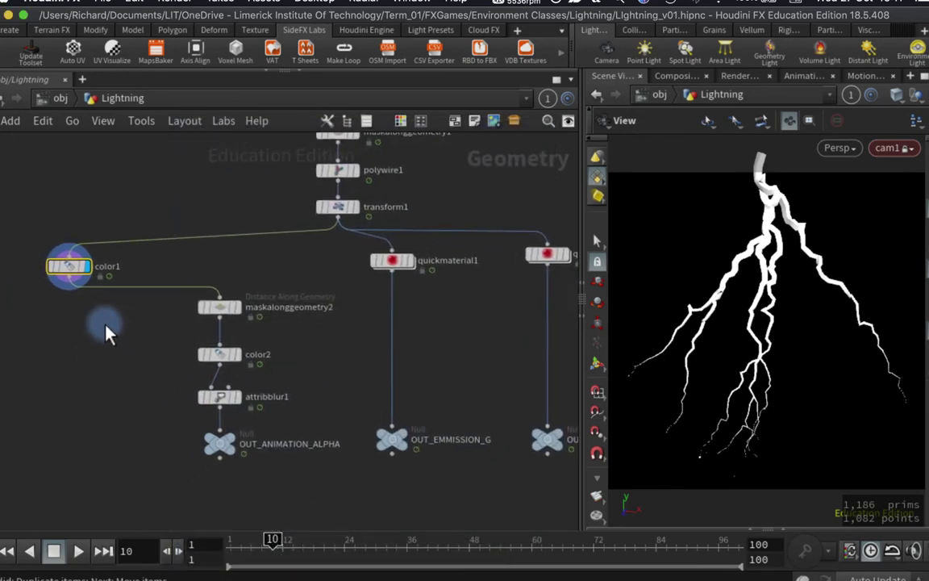
# Step: Duplicate the OUT_ANIMATION_ALPHA null, connect color1's output to the copy, and rename it OUT_ALPHA_R
pyautogui.keyDown('alt'); pyautogui.moveTo(226, 442); pyautogui.dragTo(85, 450); pyautogui.keyUp('alt')
pyautogui.moveTo(71, 286); pyautogui.dragTo(163, 444)
pyautogui.doubleClick(113, 444)
pyautogui.press('BackSpace')
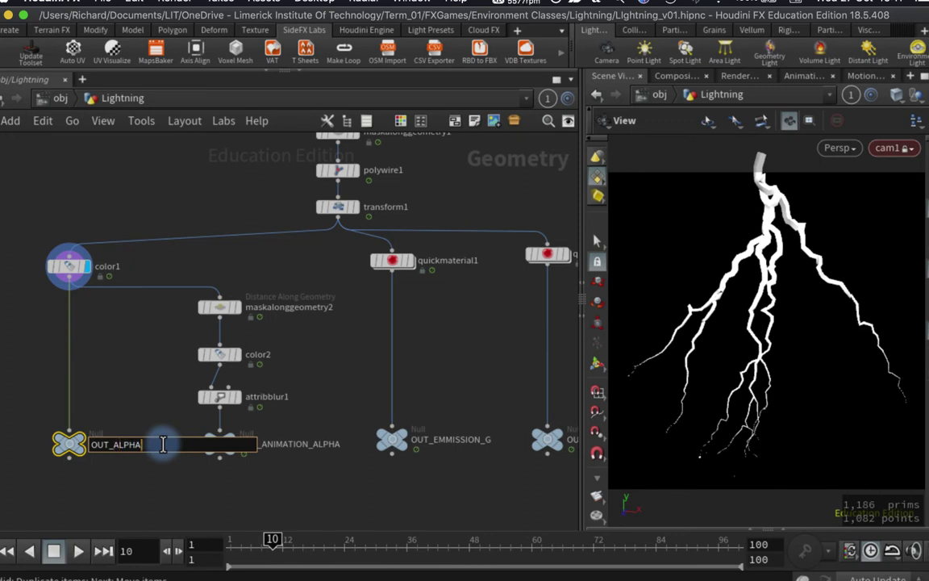
pyautogui.write('_R')
pyautogui.press('Return')
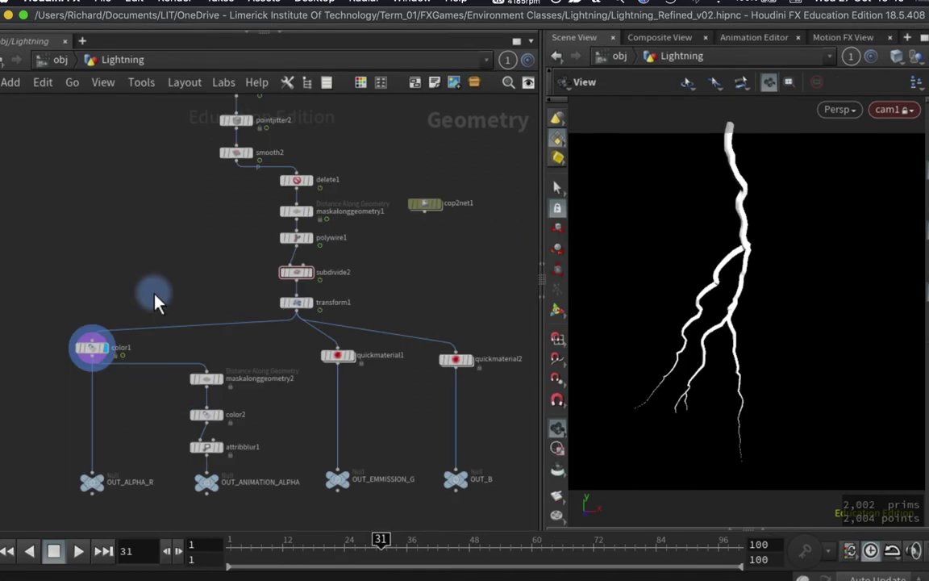
# Step: Examine the subdivide2 node between polywire1 and transform1 in the refined lightning network
pyautogui.scroll(5, 162, 215)
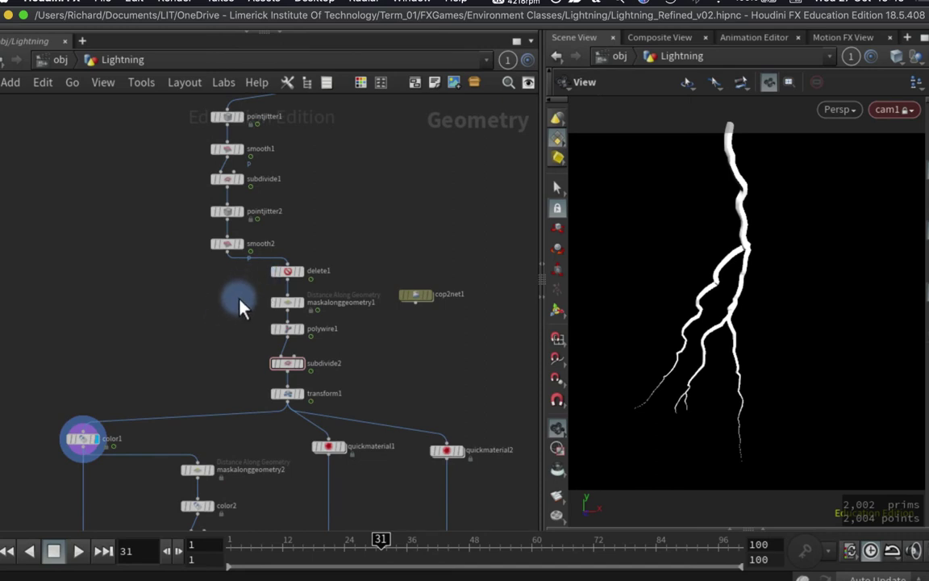
pyautogui.scroll(5, 229, 355)
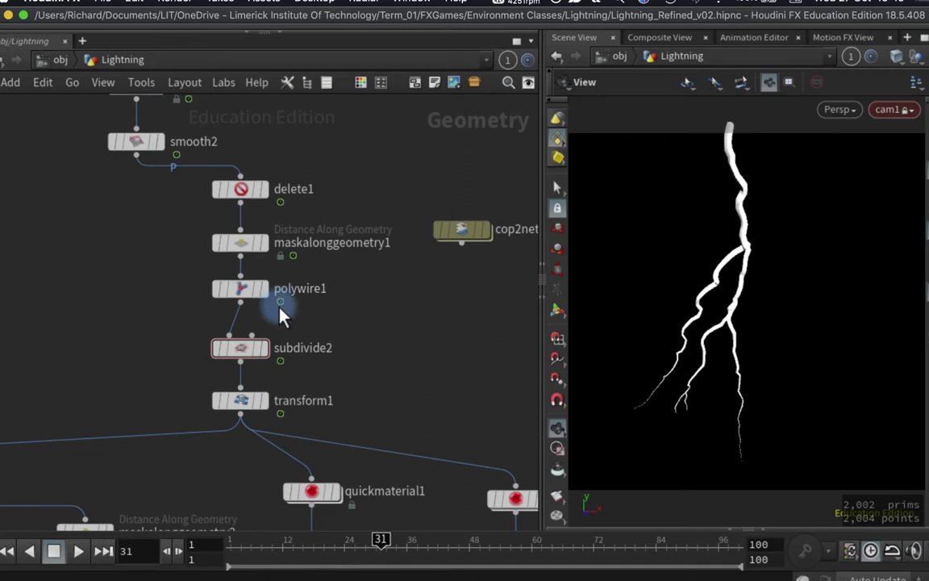
pyautogui.click(218, 349)
pyautogui.click(210, 318)
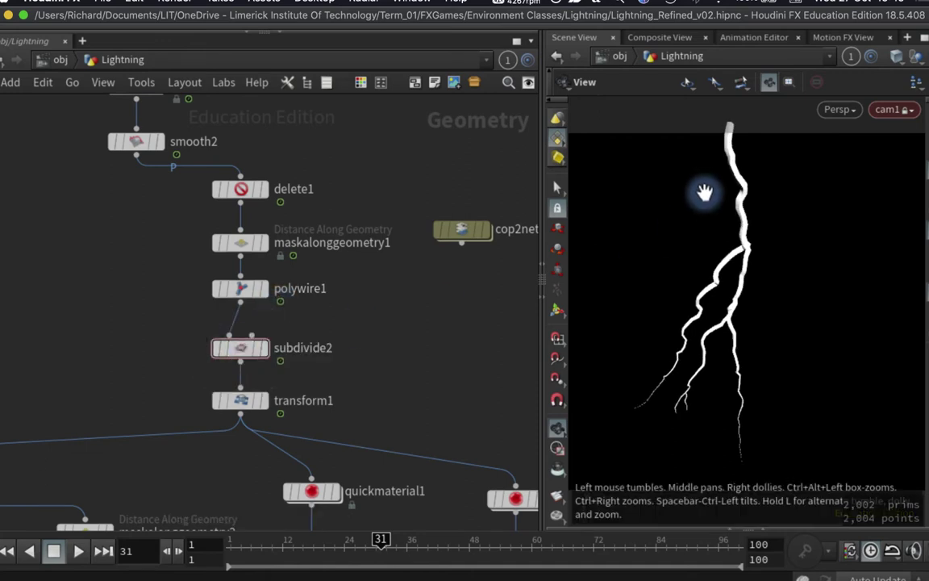
# Step: Toggle the bypass of delete1 to compare the lightning with and without its extra branches
pyautogui.click(240, 190)
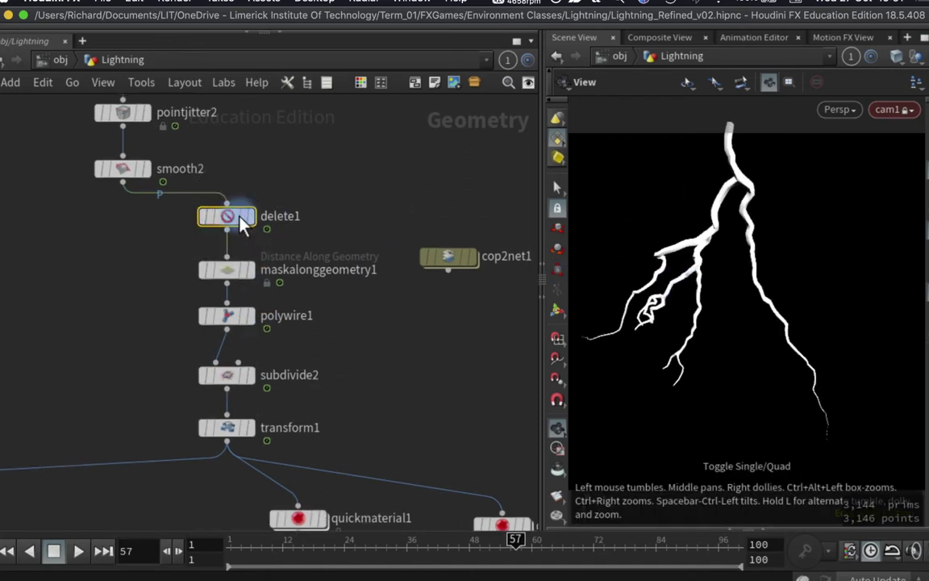
pyautogui.click(241, 216)
pyautogui.click(242, 216)
pyautogui.click(241, 216)
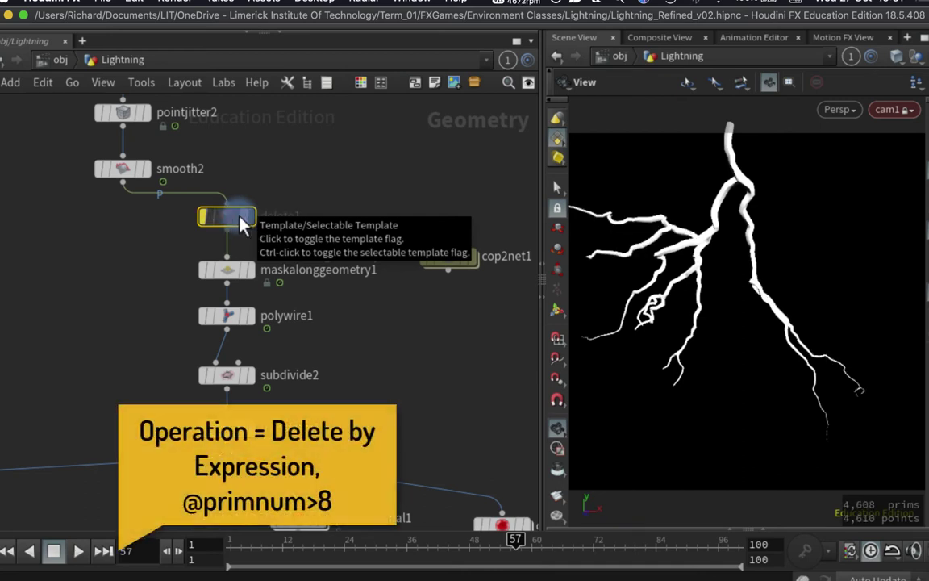
pyautogui.click(239, 225)
pyautogui.press('p')
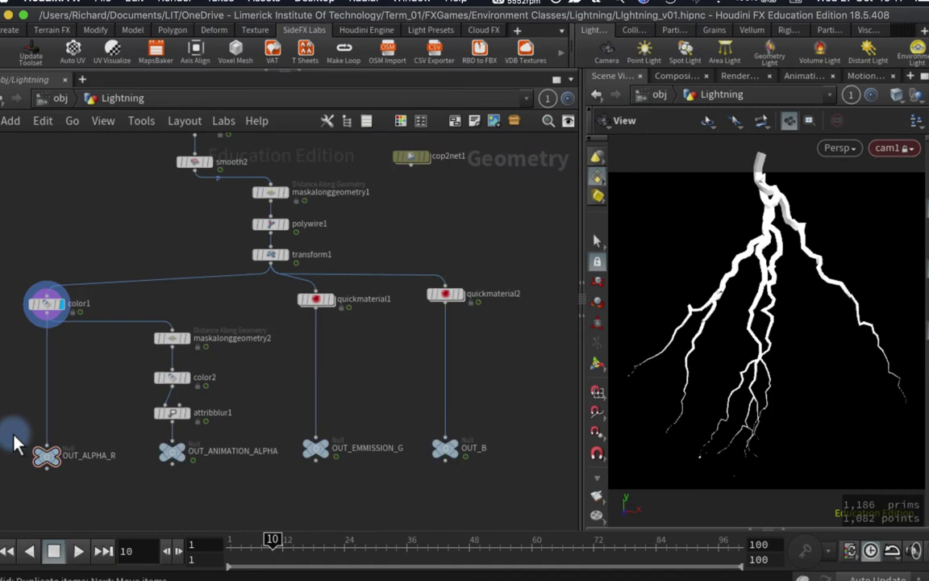
# Step: Review the four output nulls, display OUT_ALPHA_R and scrub the timeline to preview the lightning
pyautogui.moveTo(16, 442); pyautogui.dragTo(488, 477)
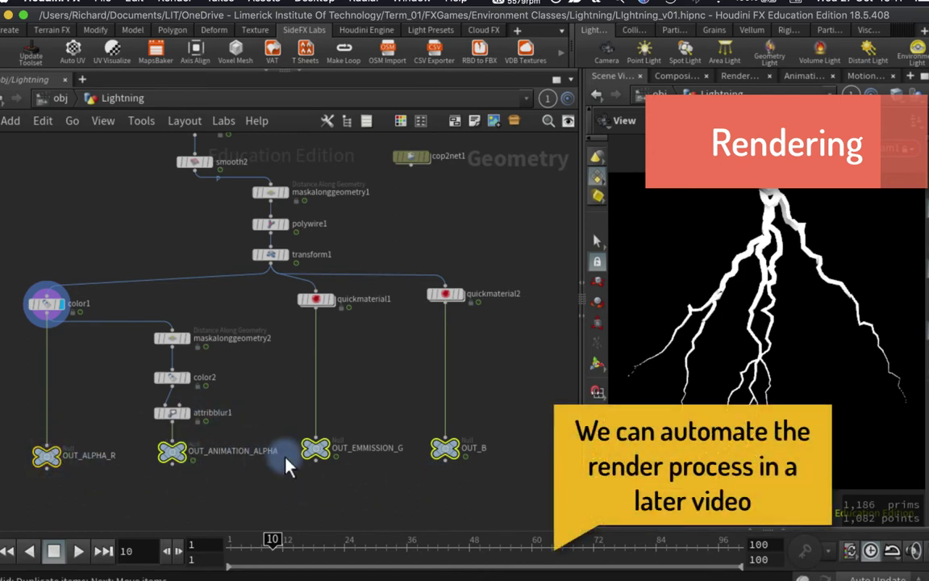
pyautogui.click(468, 399)
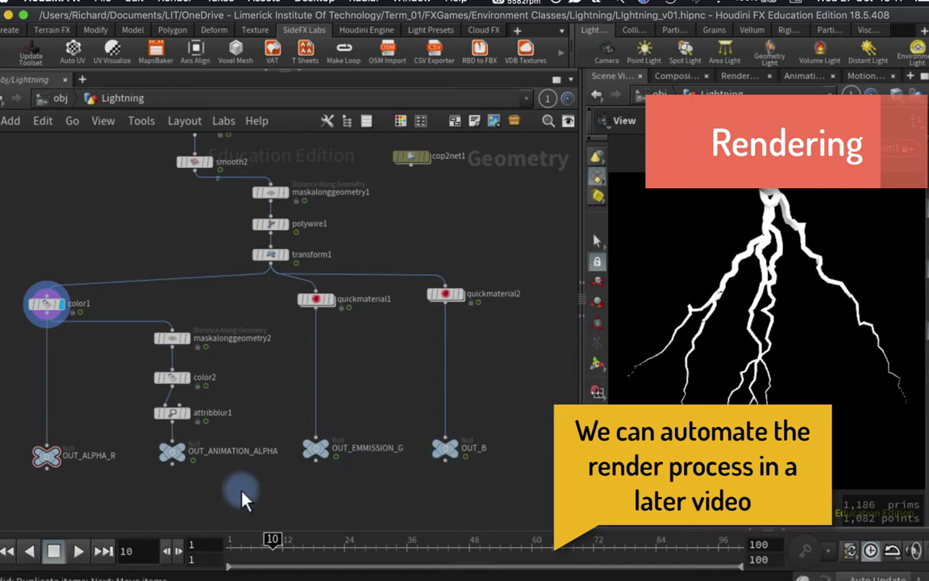
pyautogui.click(49, 456)
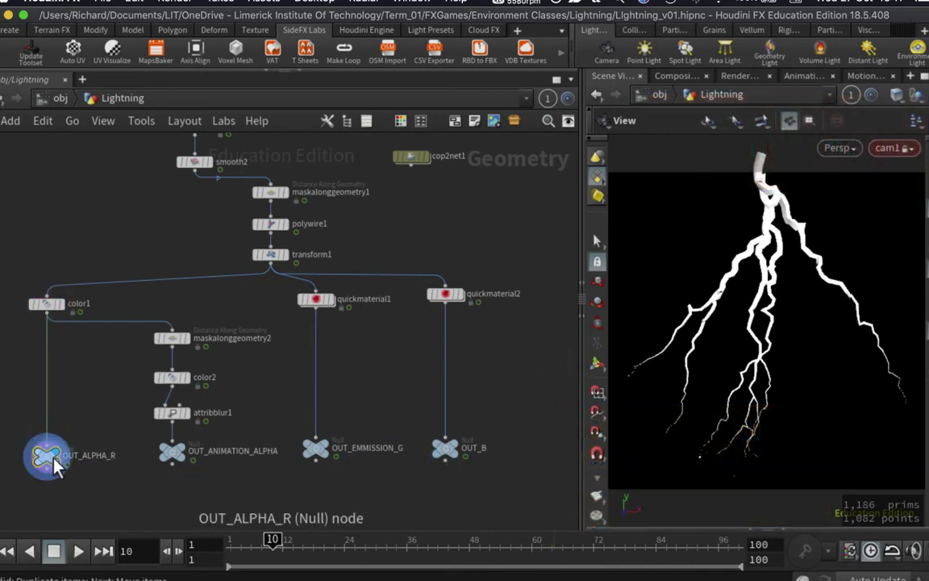
pyautogui.moveTo(272, 541); pyautogui.dragTo(300, 556)
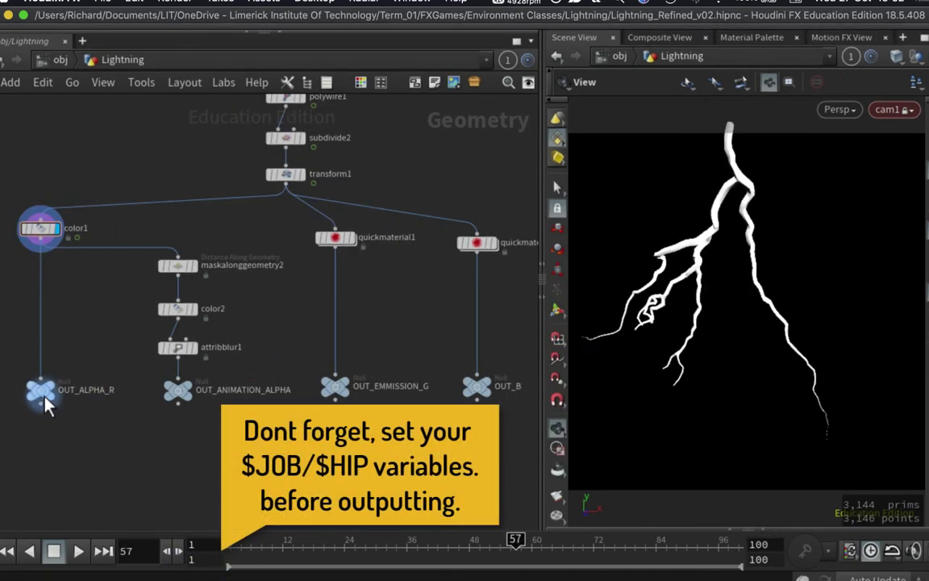
# Step: Display OUT_ALPHA_R and render a flipbook of the current viewport from $RFSTART to frame 16 at 1024 x 1024
pyautogui.moveTo(45, 400)
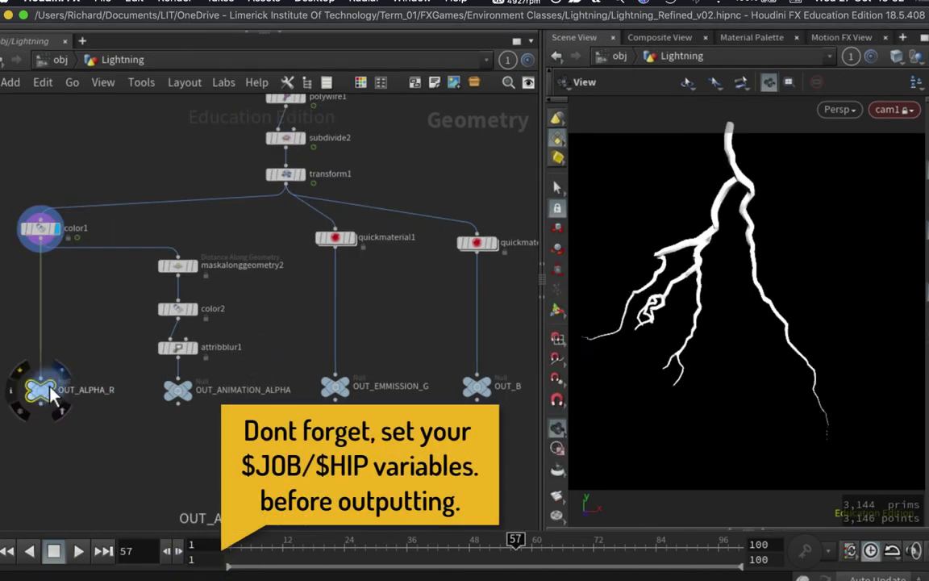
pyautogui.click(48, 394)
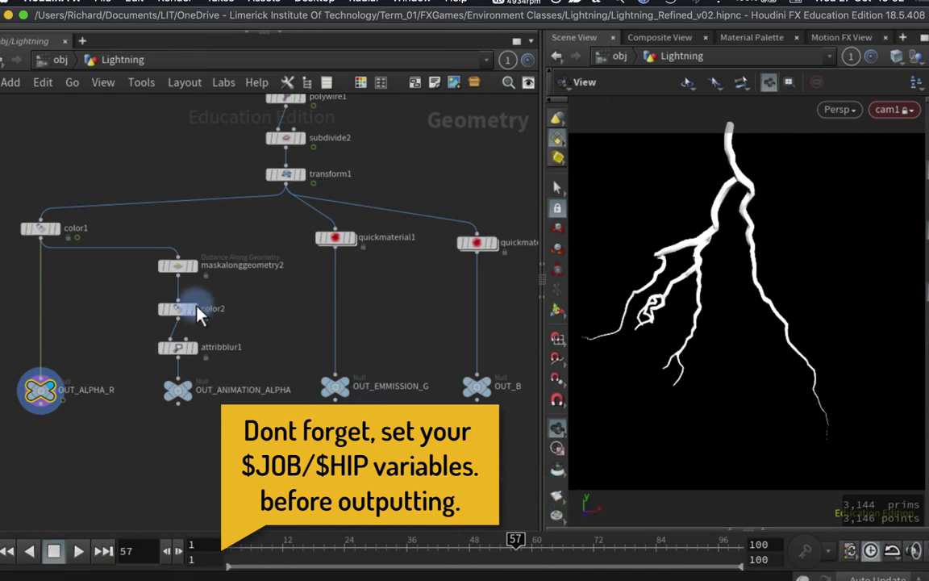
pyautogui.press('t')
pyautogui.rightClick(555, 497)
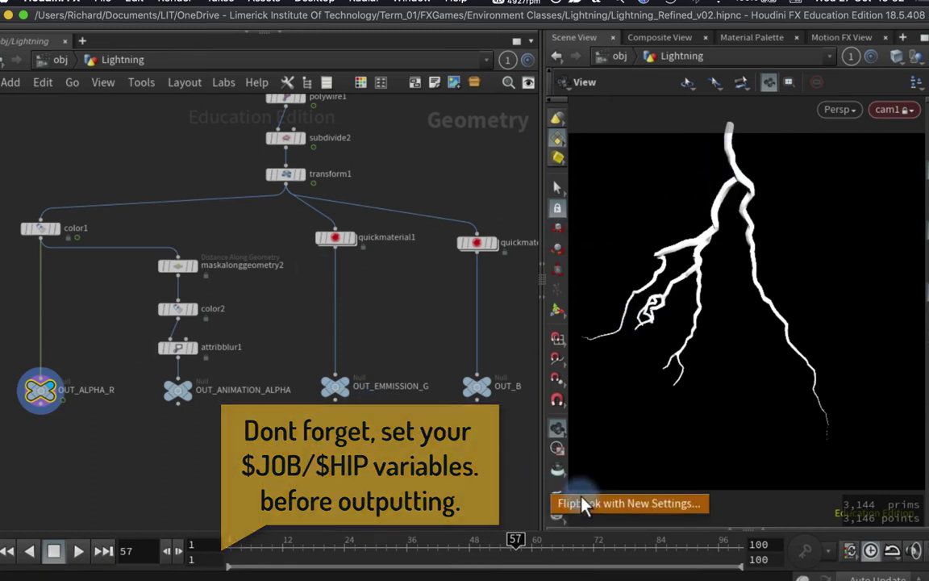
pyautogui.click(587, 502)
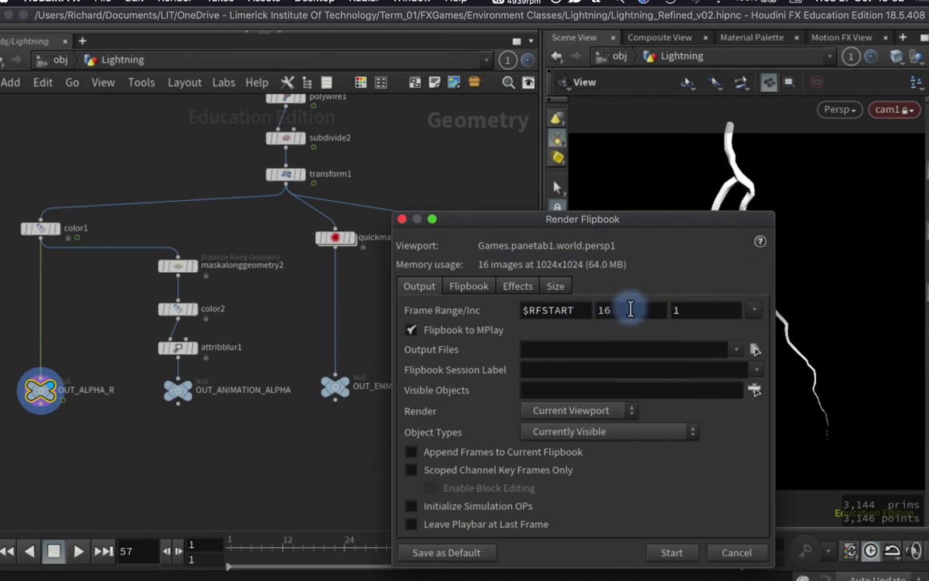
pyautogui.click(465, 290)
pyautogui.click(520, 287)
pyautogui.click(571, 314)
pyautogui.click(571, 315)
pyautogui.click(557, 288)
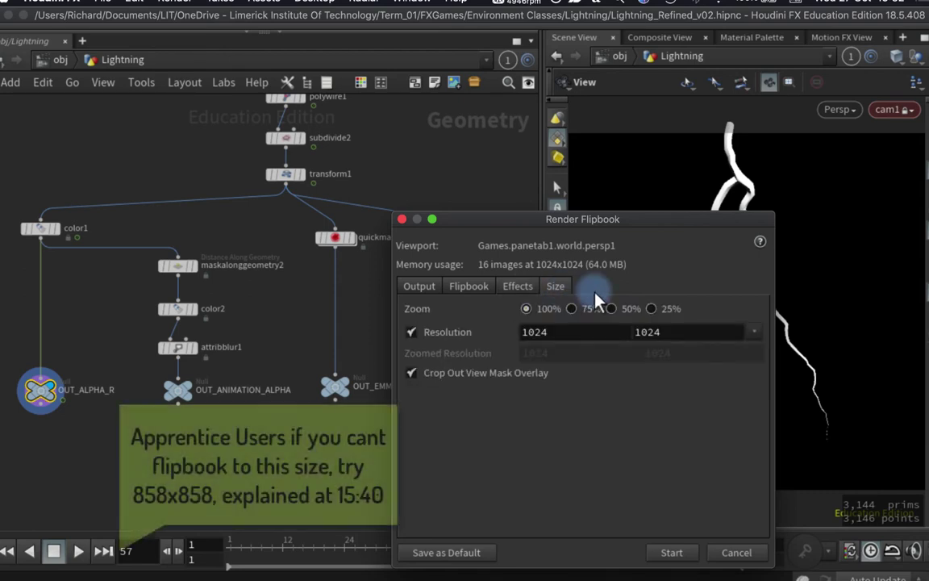
pyautogui.click(670, 553)
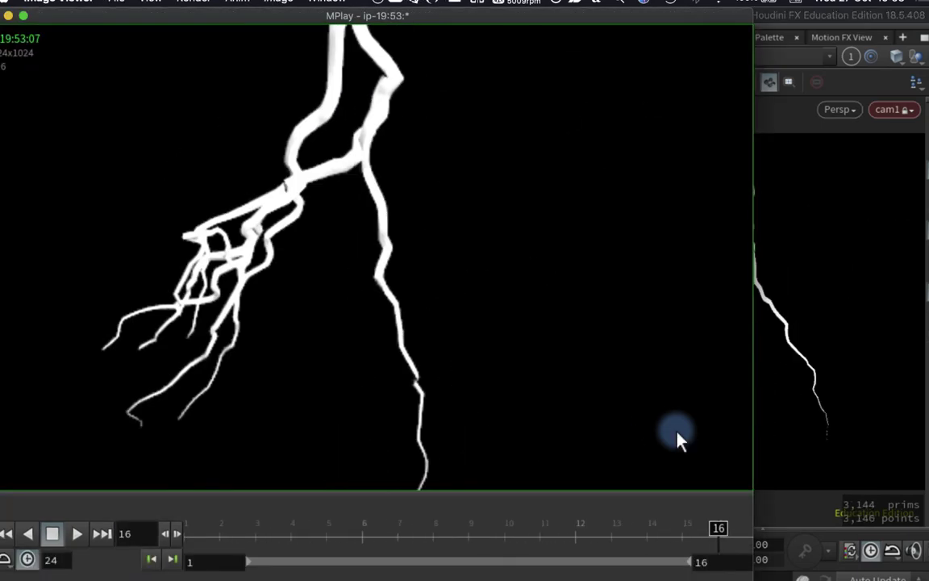
# Step: Choose a save location for the rendered sequence in MPlay, creating a new folder LightningPacked inside $HIP/render
pyautogui.rightClick(446, 196)
pyautogui.click(472, 208)
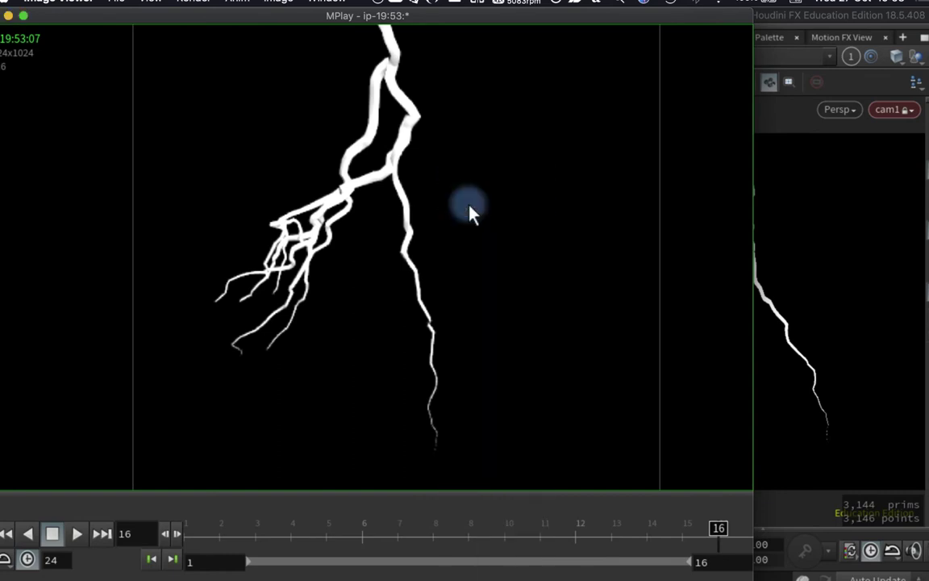
pyautogui.click(615, 67)
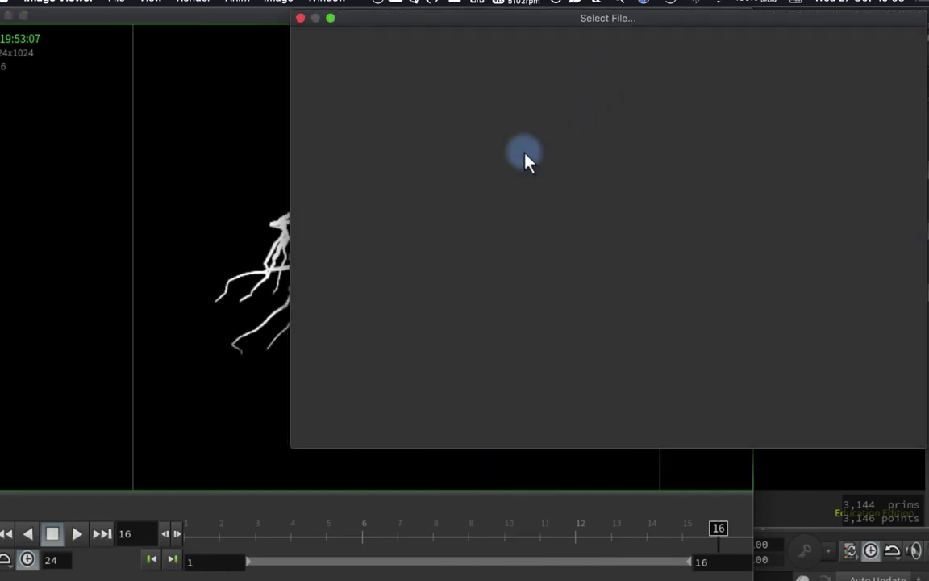
pyautogui.scroll(-2, 545, 252)
pyautogui.click(547, 255)
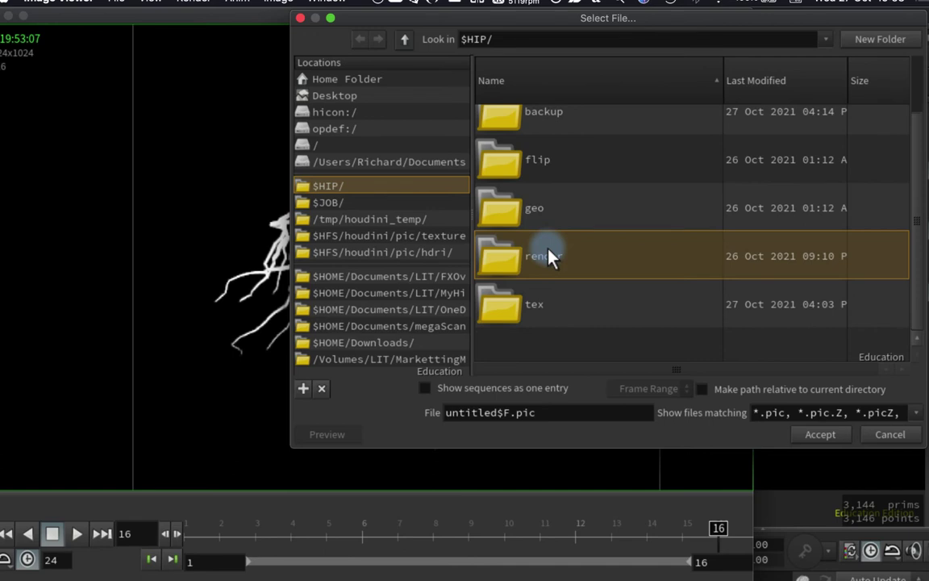
pyautogui.doubleClick(615, 263)
pyautogui.click(616, 263)
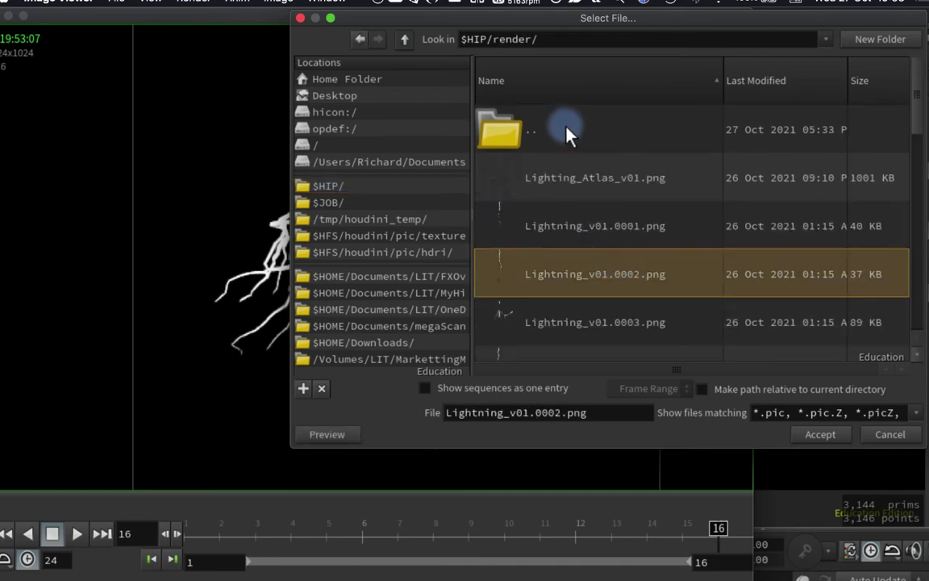
pyautogui.click(880, 38)
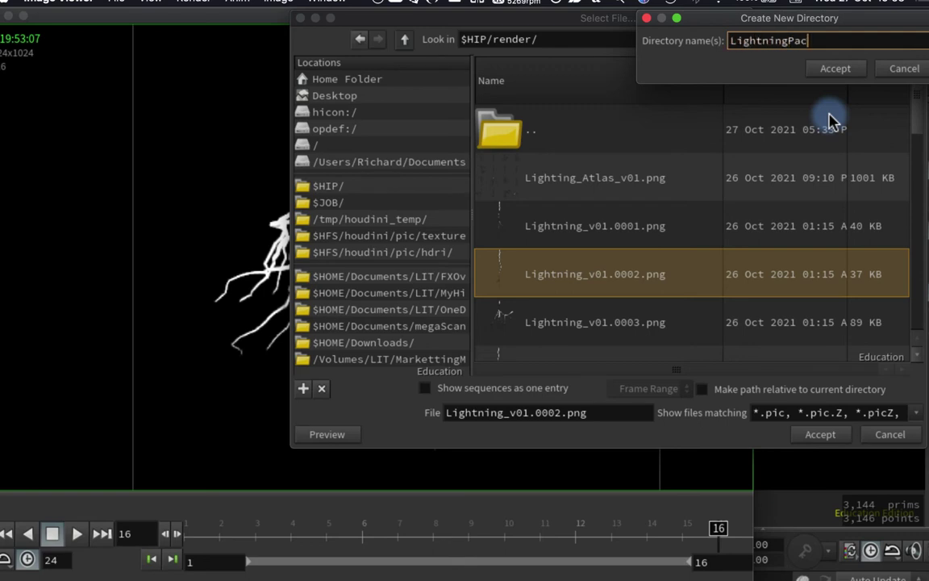
pyautogui.click(836, 69)
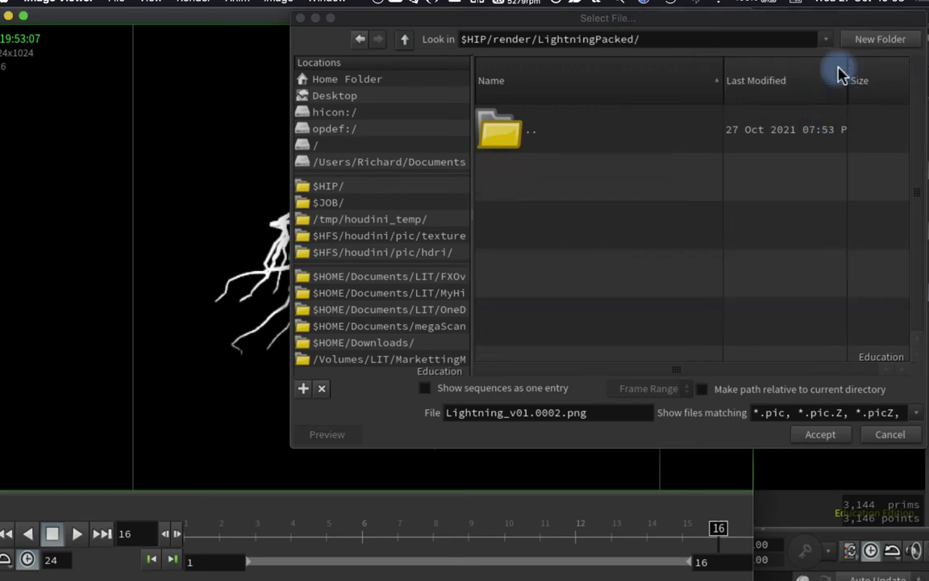
# Step: Save flipbook frames 1 to 16 in the LightningPacked folder as Lightning_Alpha_R.$F4.png at natural resolution
pyautogui.click(531, 416)
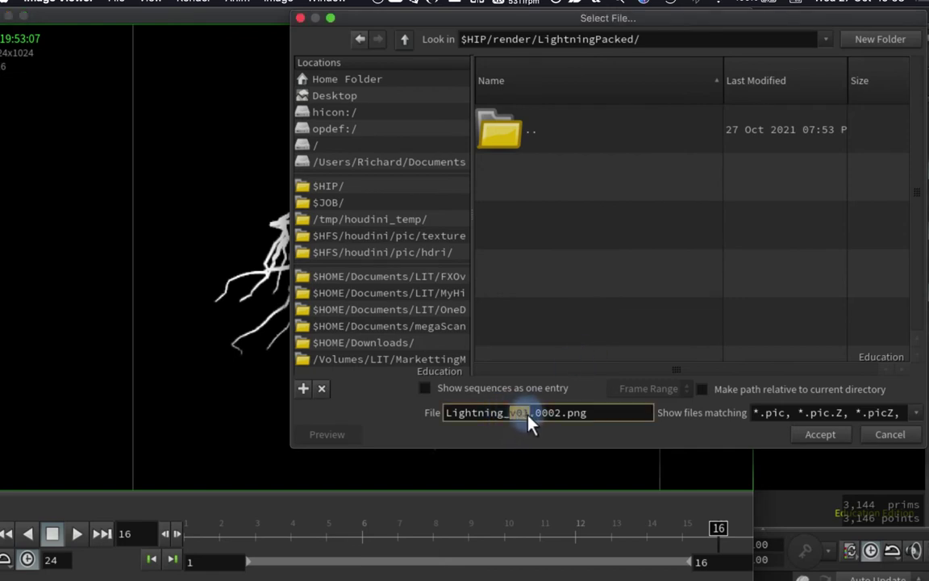
pyautogui.write('A')
pyautogui.press('BackSpace')
pyautogui.write('R')
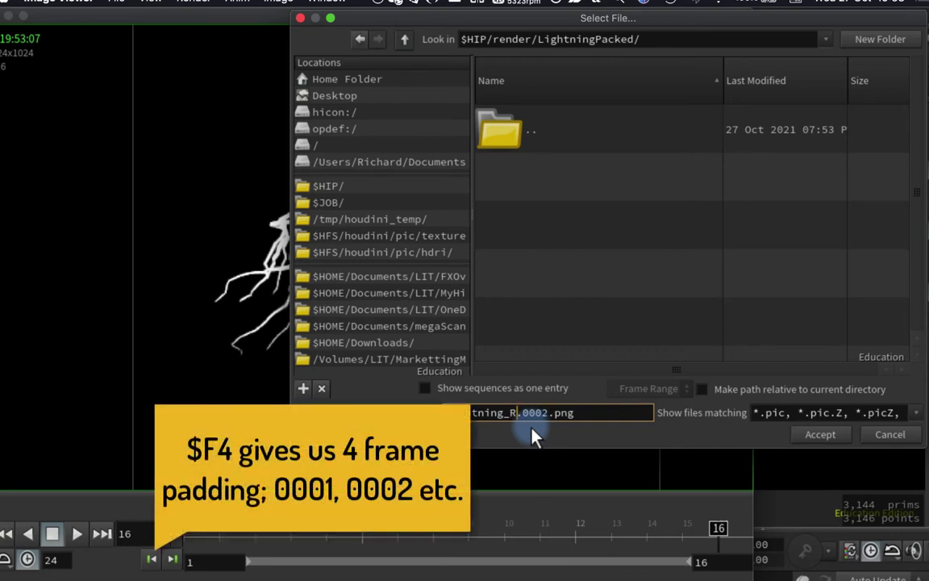
pyautogui.press('Left')
pyautogui.write('Alpha_')
pyautogui.moveTo(561, 413); pyautogui.dragTo(586, 413)
pyautogui.write('$')
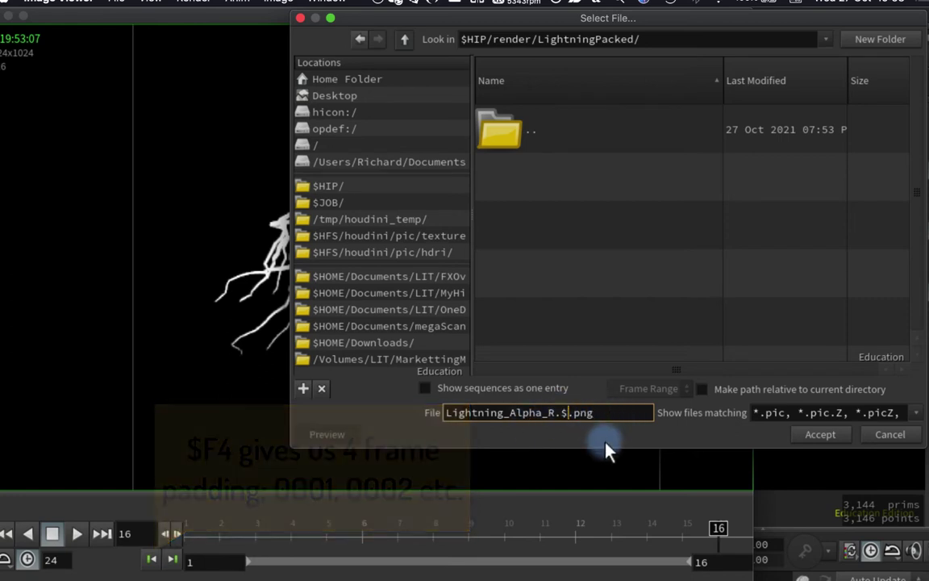
pyautogui.write('F4')
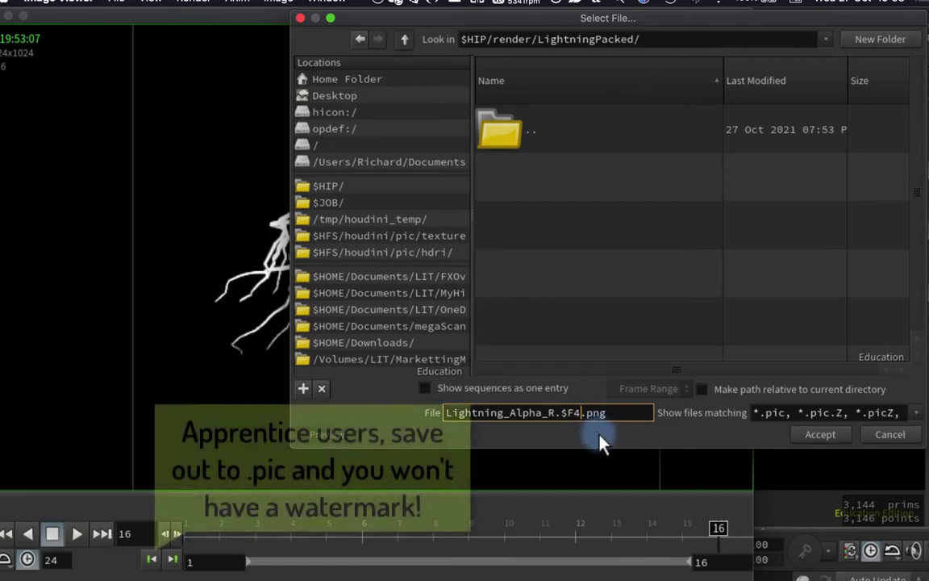
pyautogui.click(823, 435)
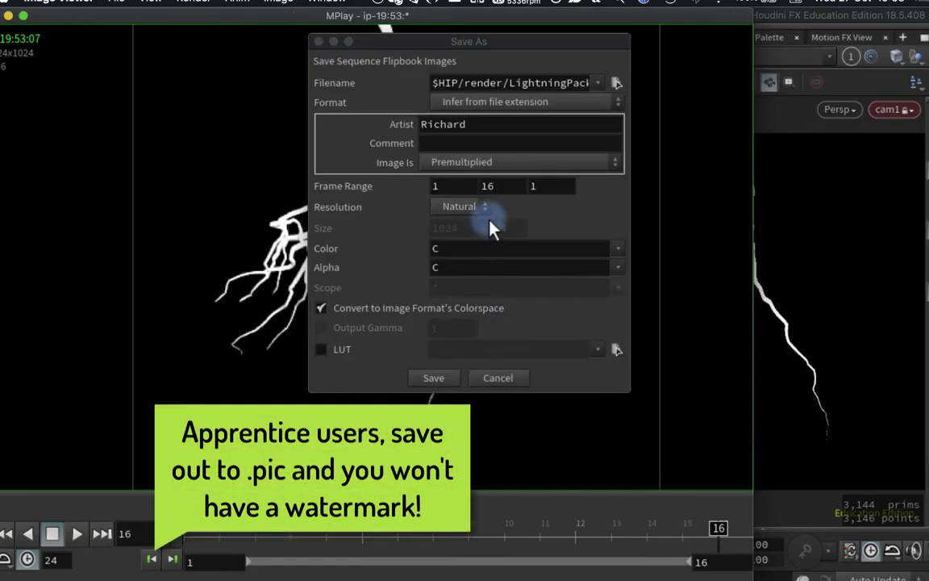
pyautogui.click(434, 378)
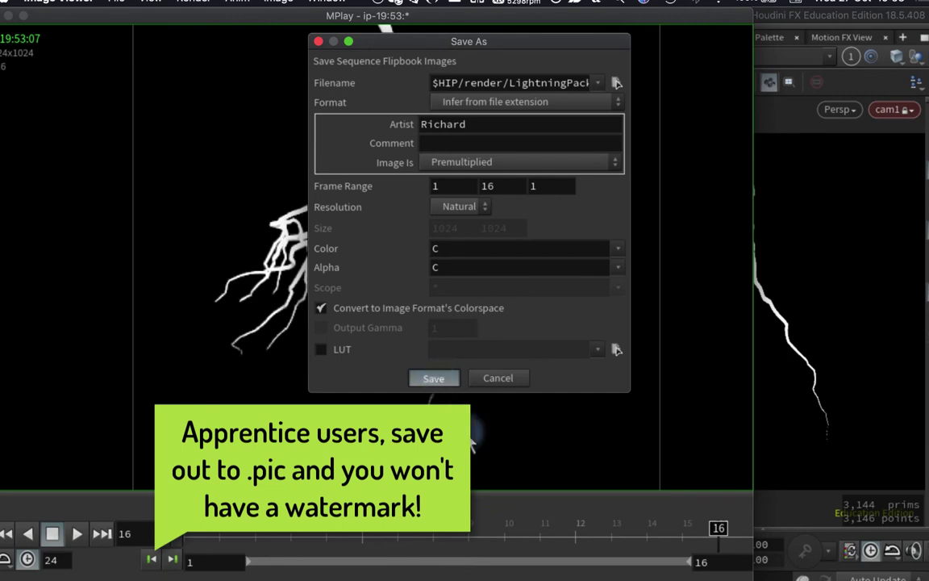
pyautogui.click(514, 462)
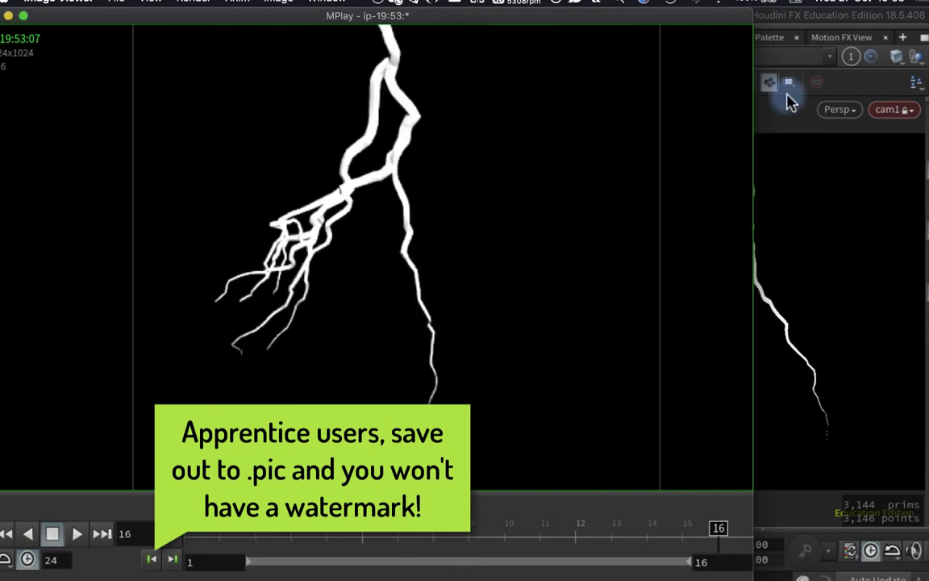
# Step: Display OUT_ANIMATION_ALPHA, render its flipbook of frames 1 to 16 with the existing settings and review it in MPlay
pyautogui.click(770, 129)
pyautogui.click(189, 390)
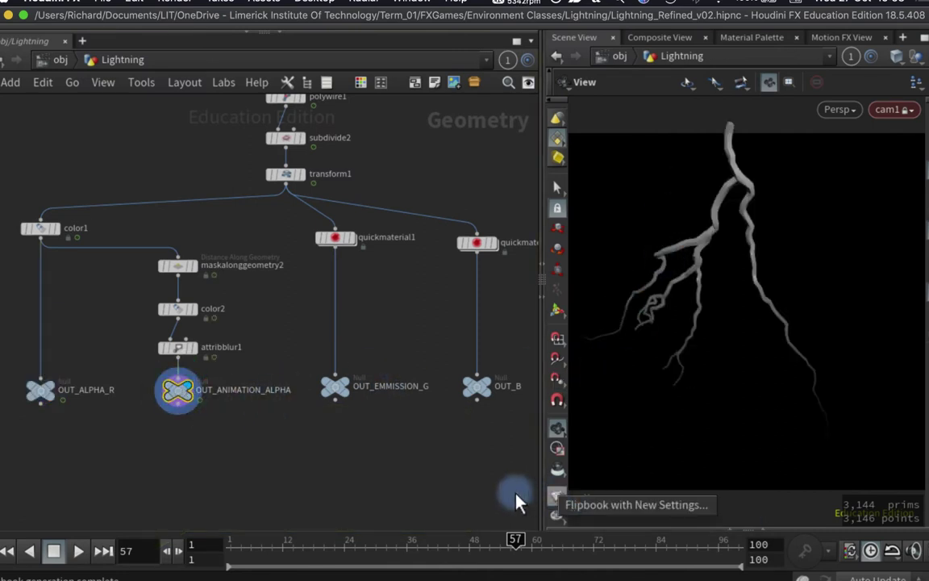
pyautogui.click(557, 498)
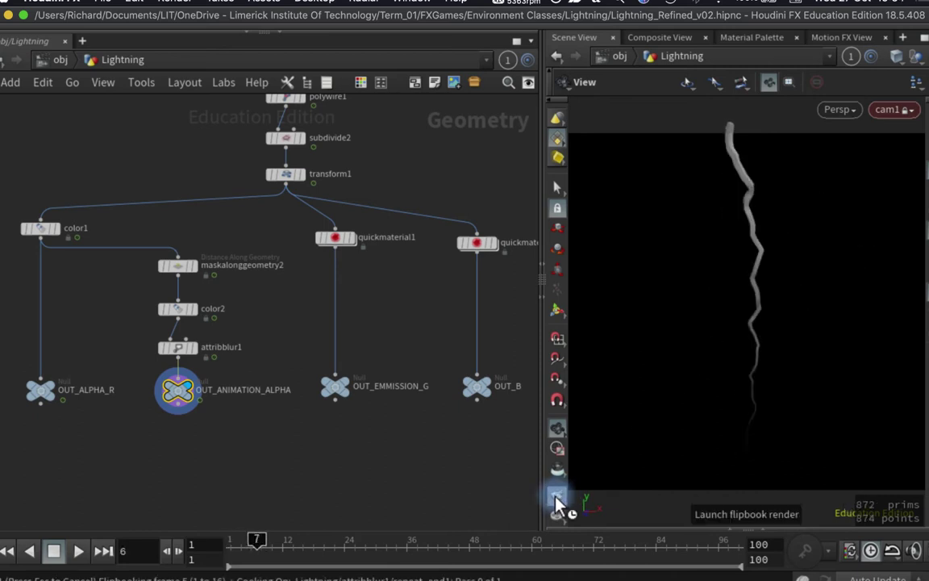
pyautogui.click(558, 502)
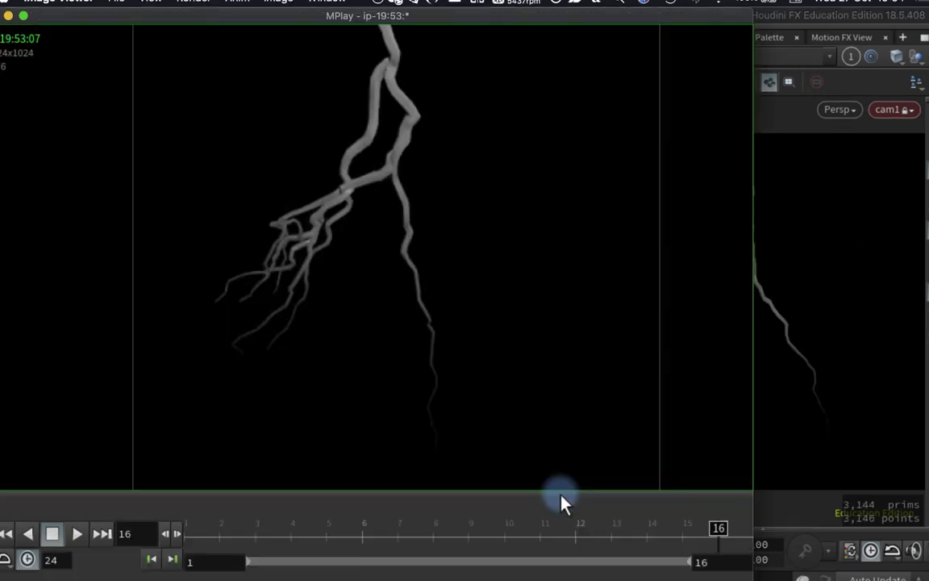
pyautogui.moveTo(337, 545); pyautogui.dragTo(748, 541)
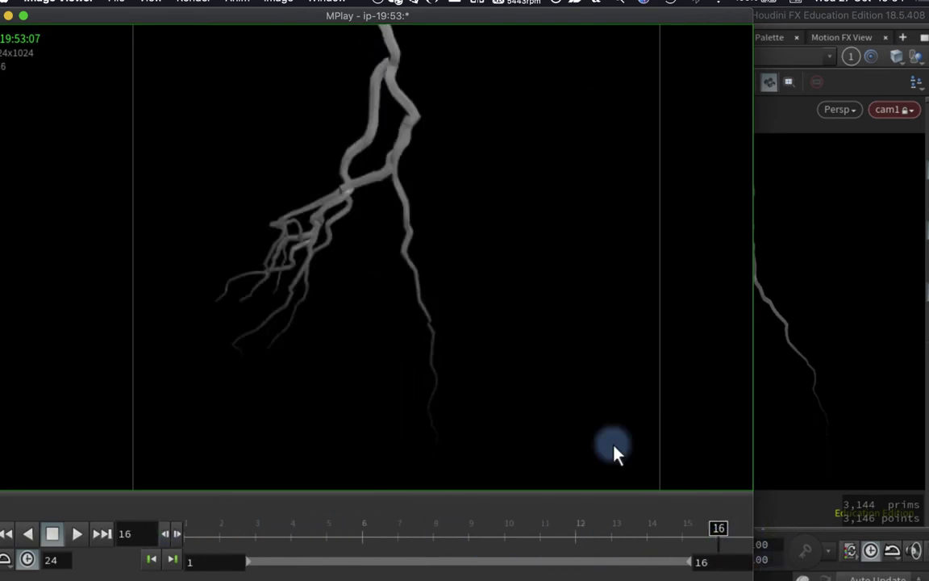
# Step: Save flipbook frames 1 to 16 in the LightningPacked folder as Lightning_Mask_A.$F4.png at natural resolution
pyautogui.rightClick(434, 170)
pyautogui.click(452, 190)
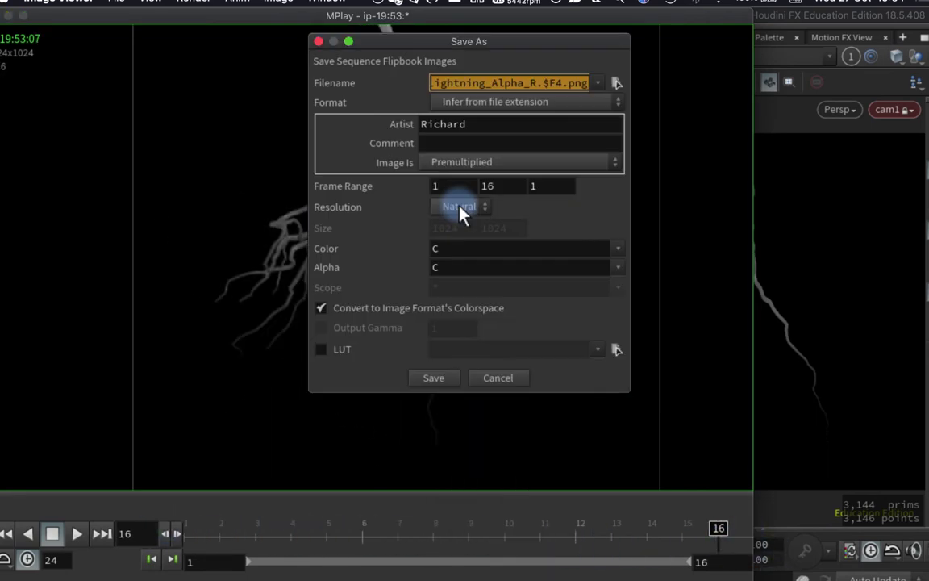
pyautogui.click(540, 84)
pyautogui.press('BackSpace')
pyautogui.press('BackSpace')
pyautogui.press('BackSpace')
pyautogui.press('BackSpace')
pyautogui.press('BackSpace')
pyautogui.press('BackSpace')
pyautogui.press('BackSpace')
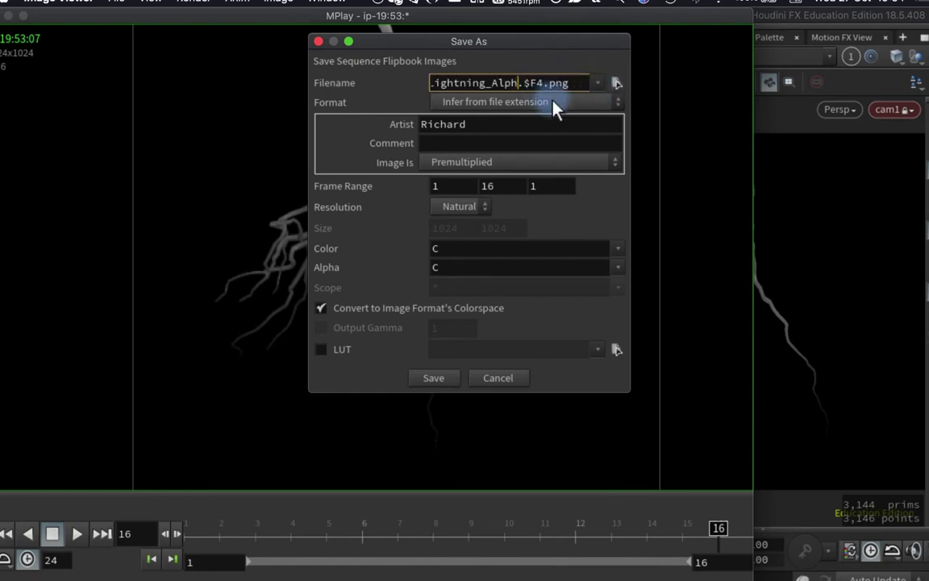
pyautogui.write('Mask_')
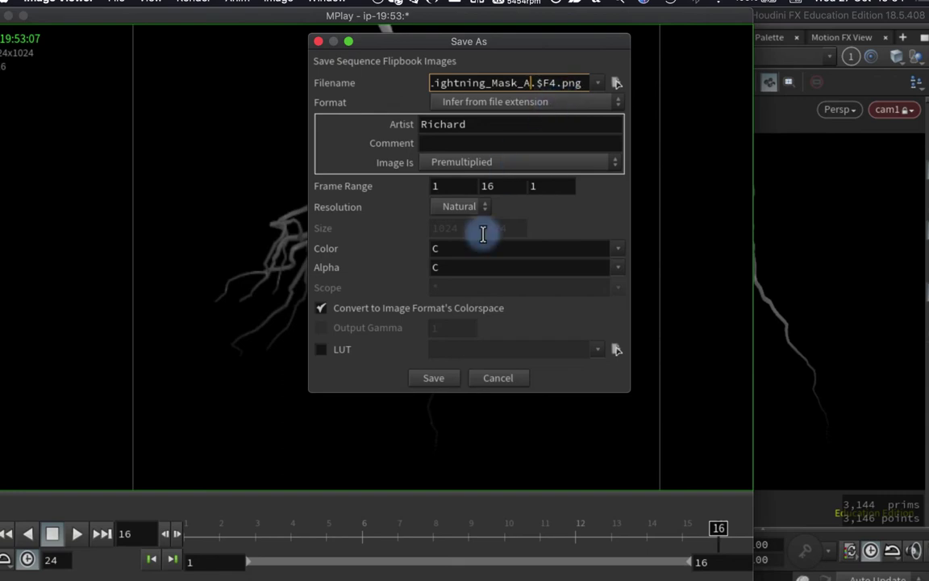
pyautogui.click(443, 381)
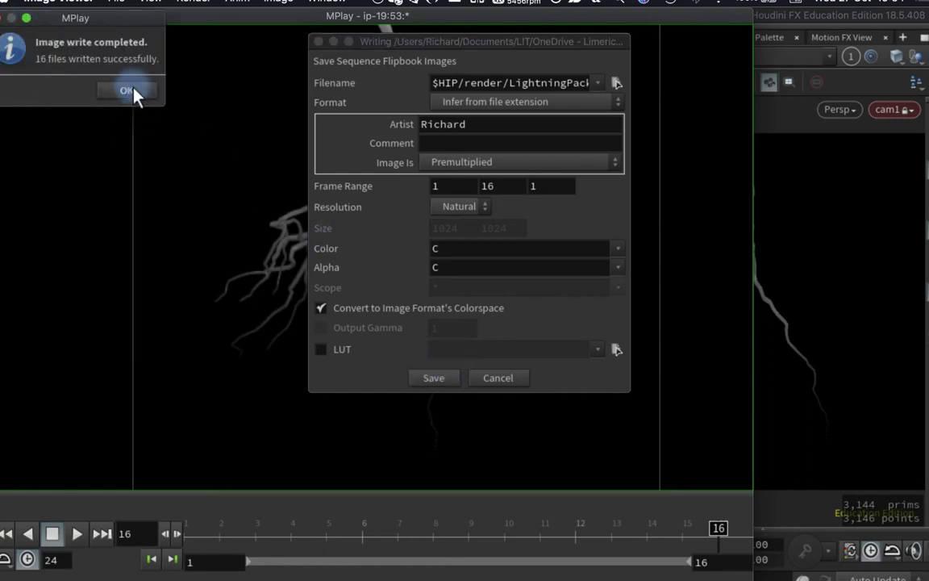
pyautogui.click(129, 91)
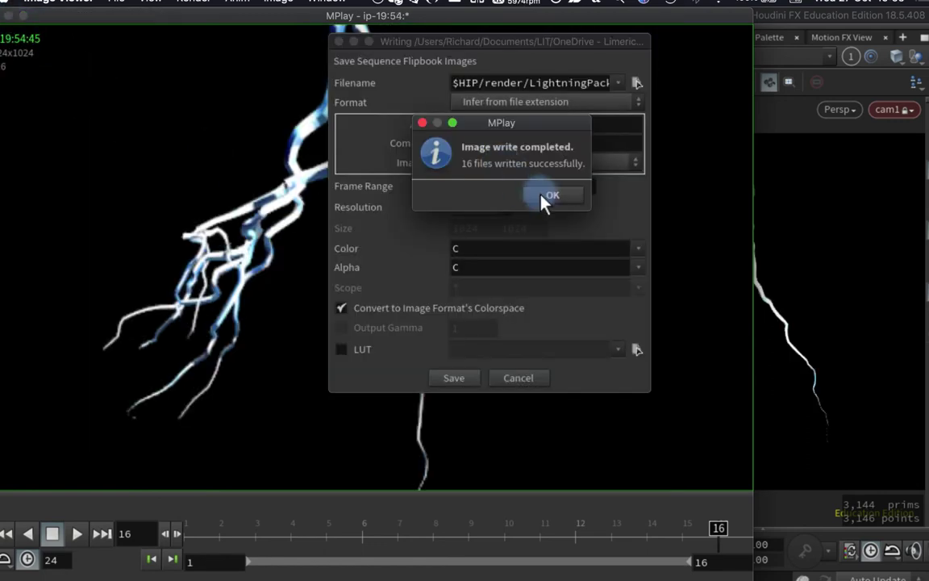
# Step: Finish saving the OUT_B flipbook, put MPlay away and enter the cop2net1 compositing network
pyautogui.click(542, 196)
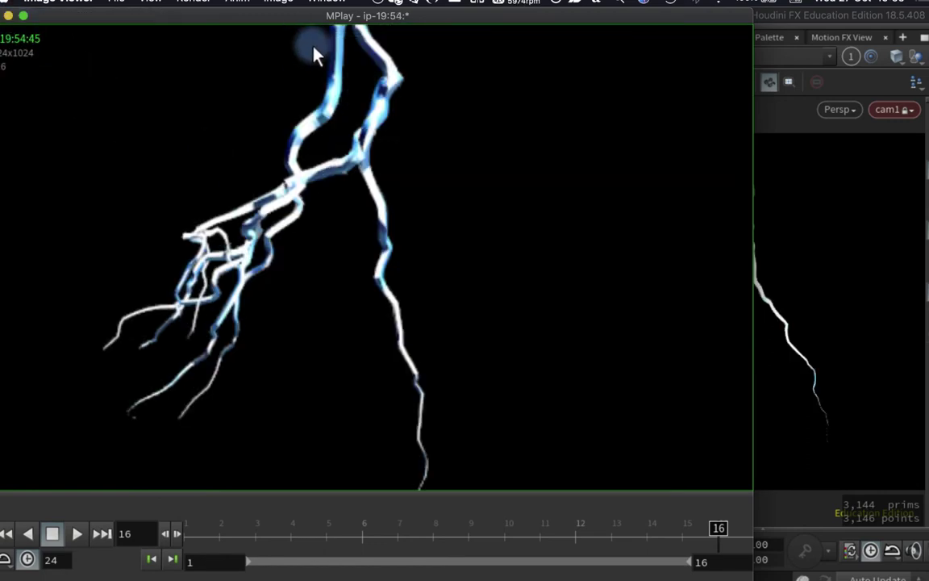
pyautogui.click(6, 15)
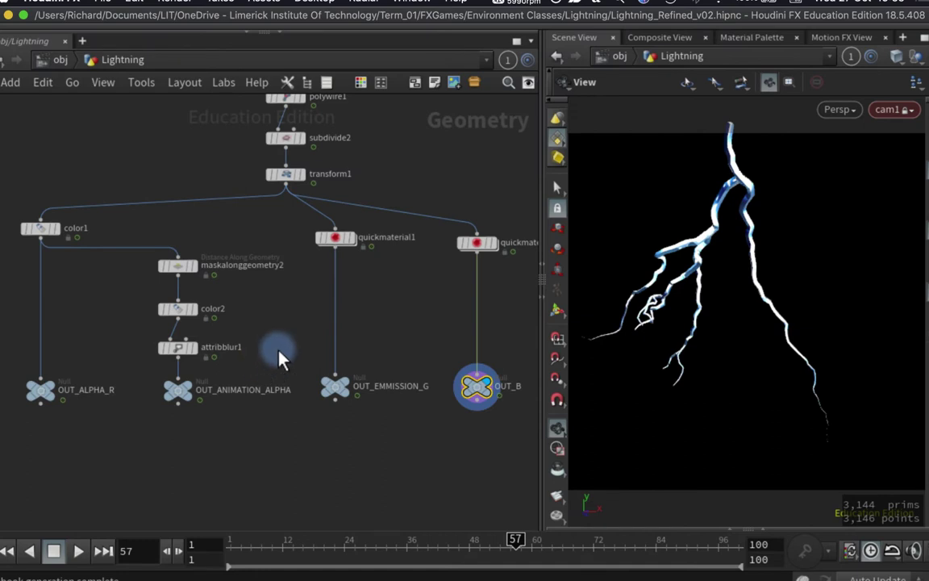
pyautogui.scroll(-5, 322, 331)
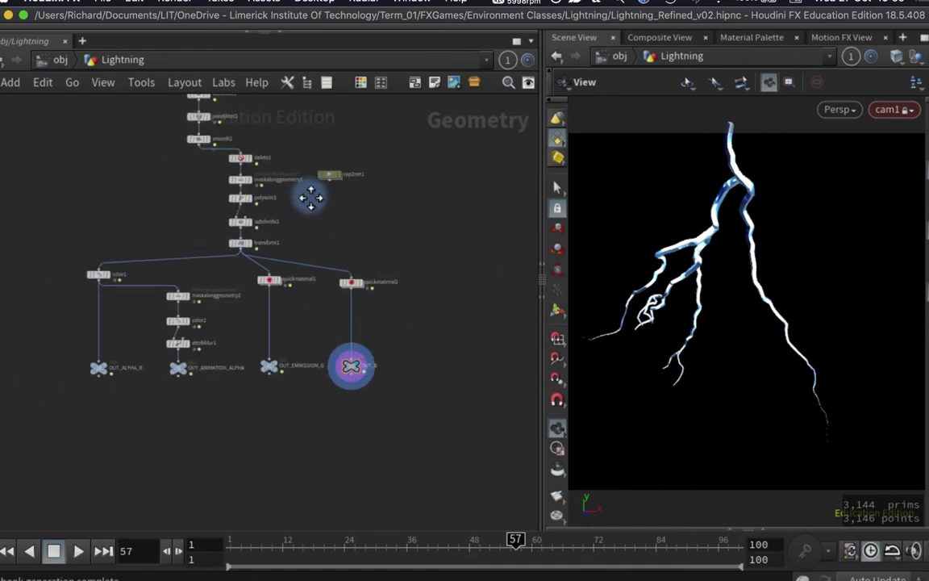
pyautogui.moveTo(311, 196); pyautogui.dragTo(313, 244, button='middle')
pyautogui.moveTo(340, 242); pyautogui.dragTo(341, 207)
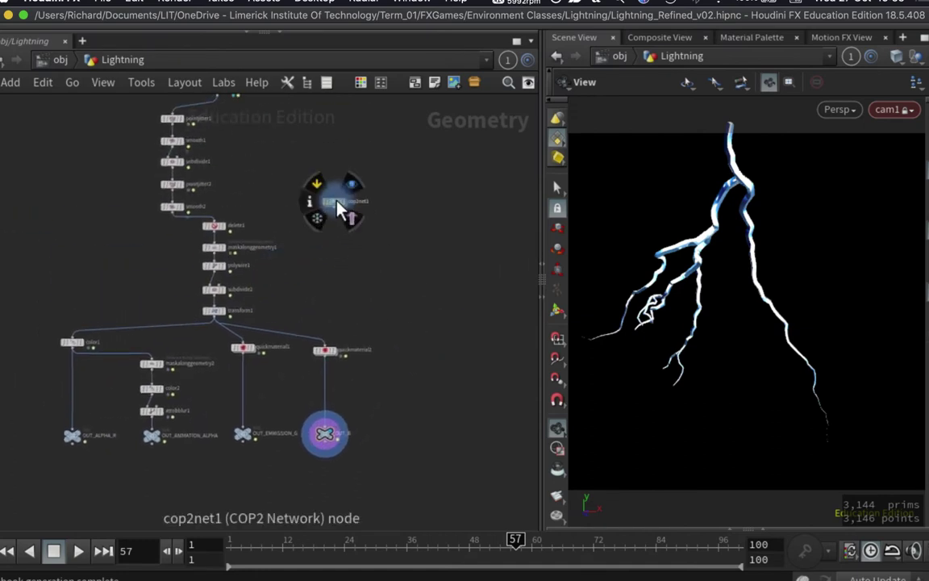
pyautogui.doubleClick(339, 208)
pyautogui.scroll(-3, 337, 208)
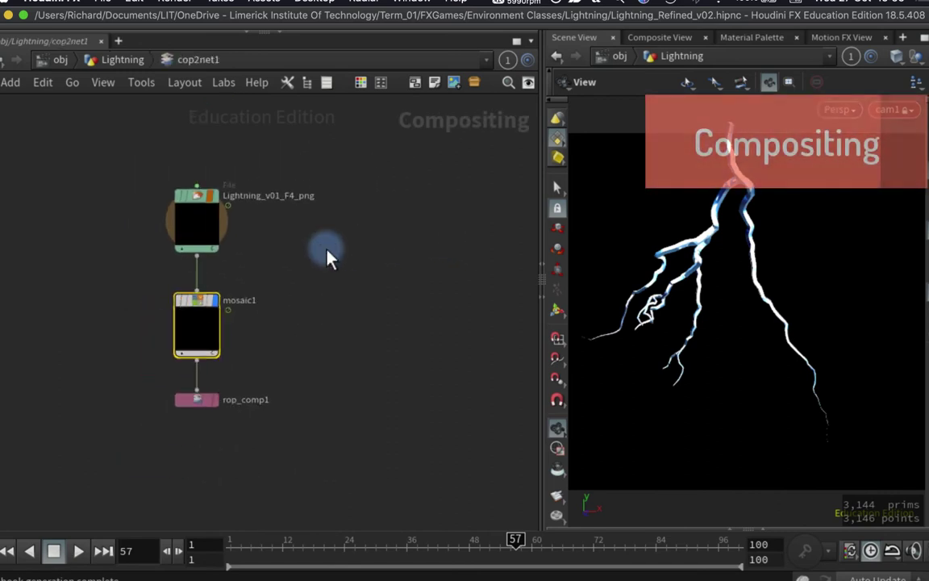
pyautogui.scroll(-1, 303, 253)
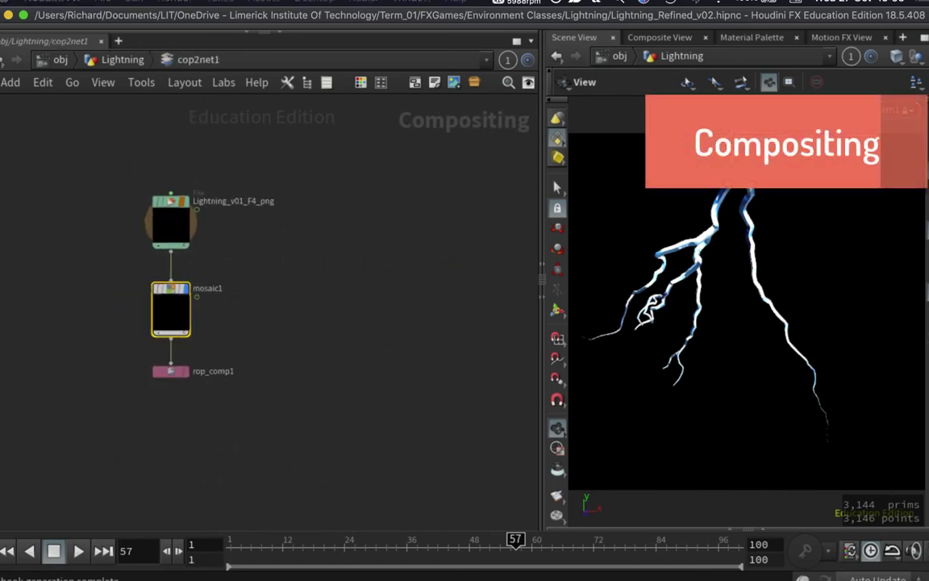
# Step: Add a File node beside the existing mosaic chain in the compositing network
pyautogui.scroll(-1, 321, 261)
pyautogui.scroll(3, 294, 265)
pyautogui.press('Tab')
pyautogui.write('fil')
pyautogui.press('Return')
pyautogui.click(260, 265)
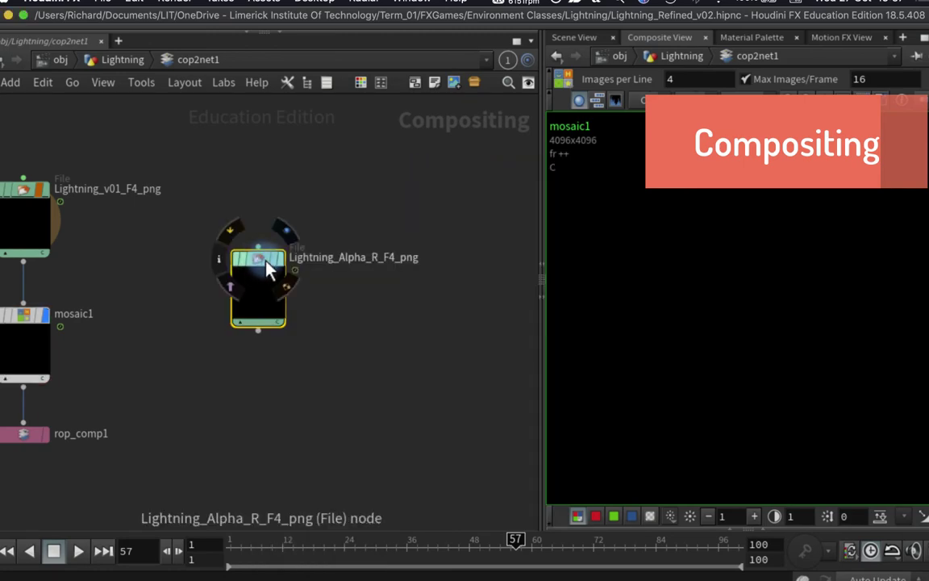
# Step: Load the Lightning_Alpha_R.$F4.png sequence from $HIP/render/LightningPacked into the new File node
pyautogui.press('p')
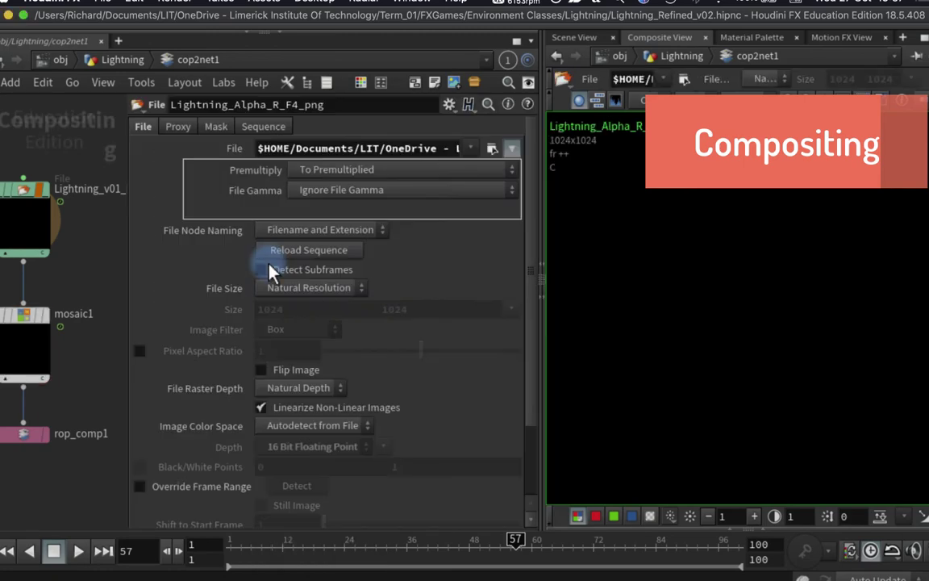
pyautogui.click(491, 149)
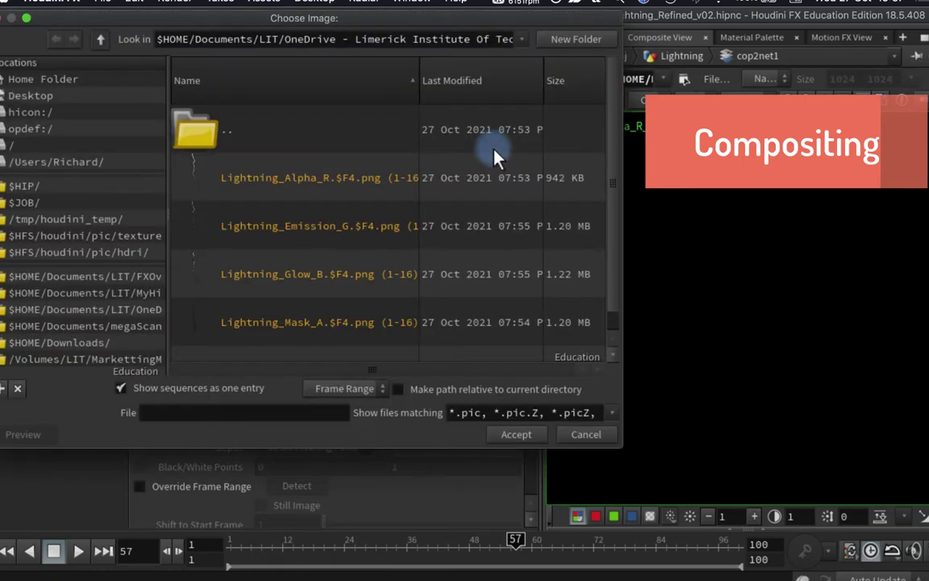
pyautogui.click(61, 188)
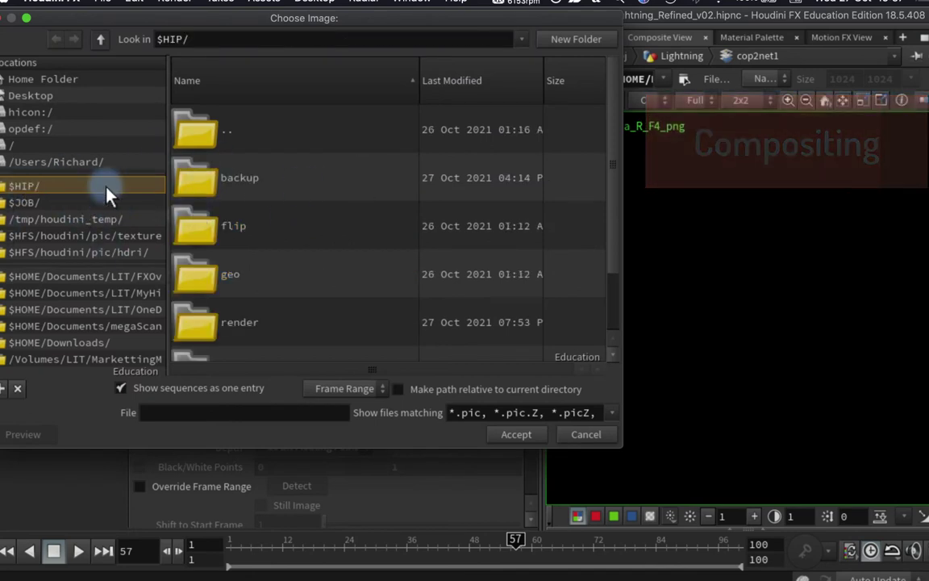
pyautogui.scroll(-1, 262, 264)
pyautogui.doubleClick(258, 262)
pyautogui.click(262, 192)
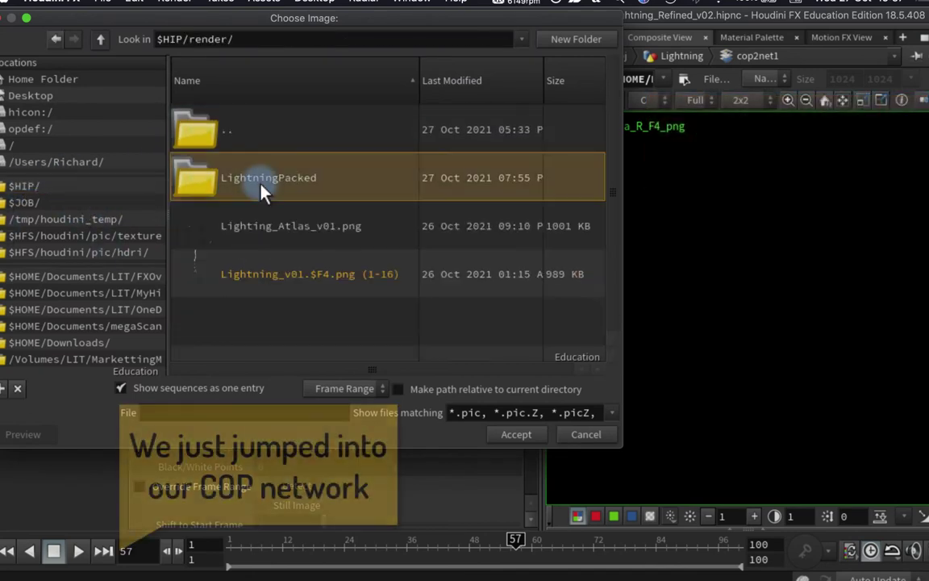
pyautogui.doubleClick(262, 187)
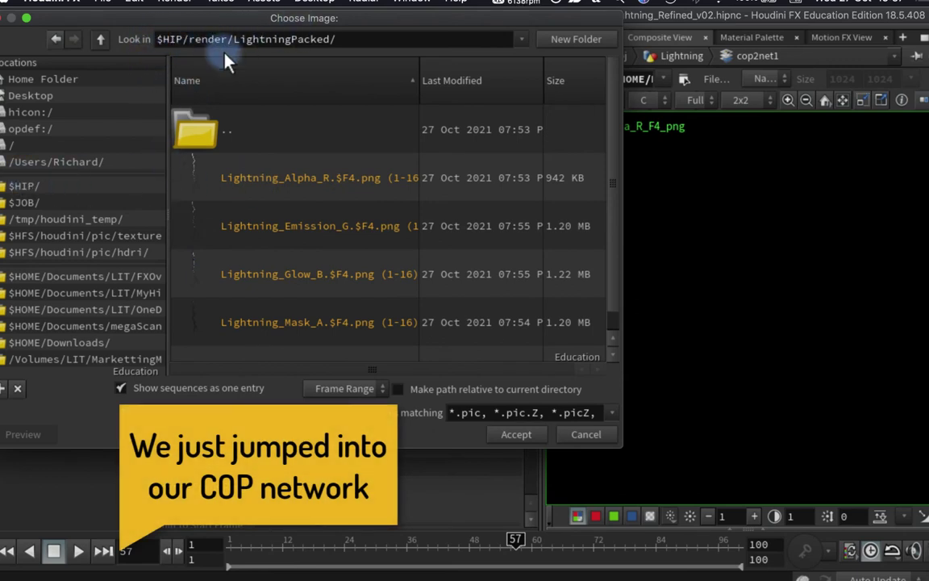
pyautogui.click(269, 192)
pyautogui.click(514, 435)
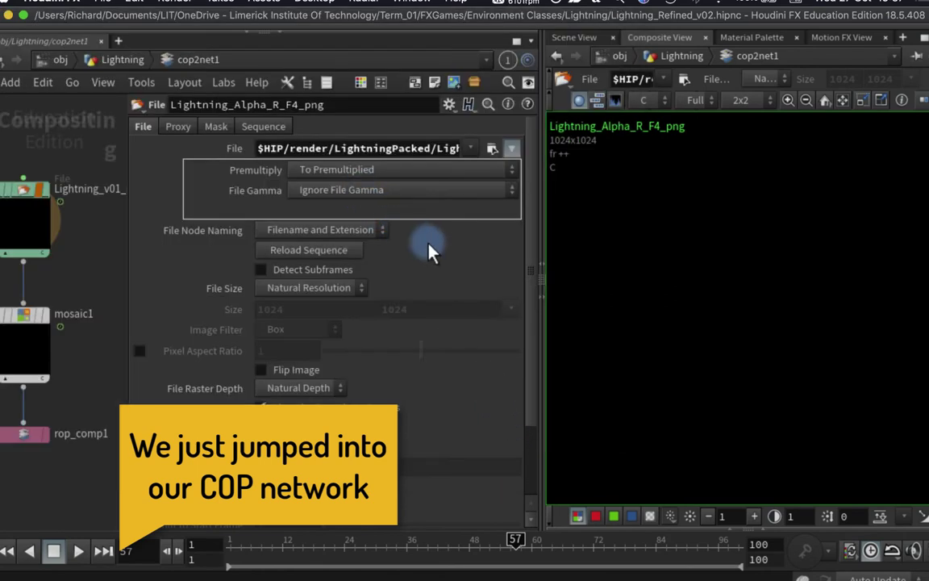
pyautogui.press('p')
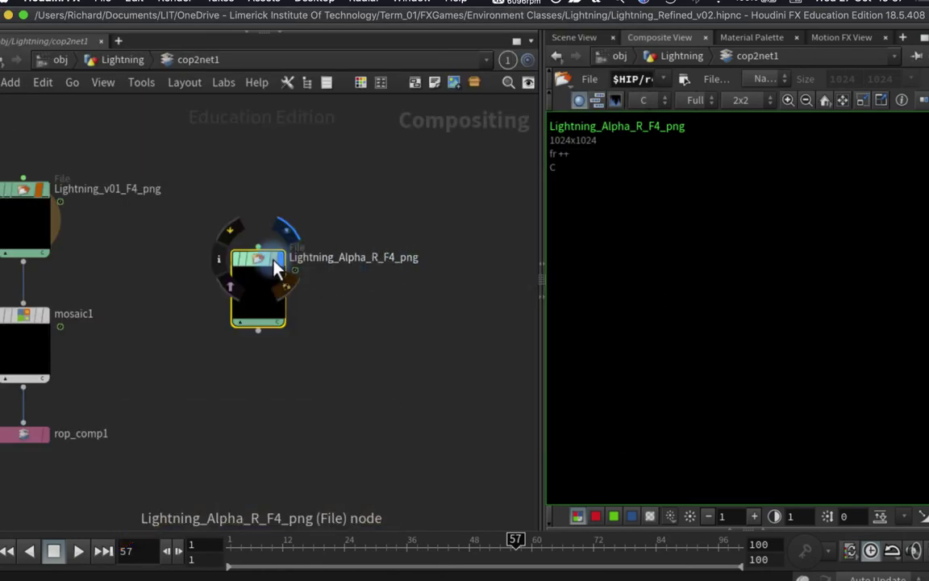
# Step: Duplicate the Lightning_Alpha_R File node three times, placing the copies diagonally below it
pyautogui.keyDown('alt'); pyautogui.moveTo(263, 267); pyautogui.dragTo(431, 378); pyautogui.keyUp('alt')
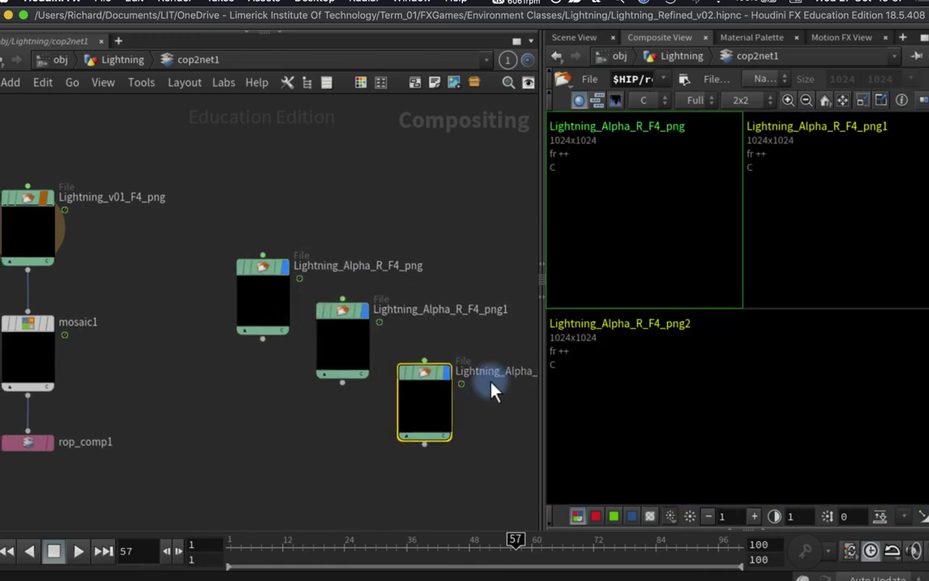
pyautogui.moveTo(416, 374); pyautogui.dragTo(307, 301, button='middle')
pyautogui.keyDown('alt'); pyautogui.moveTo(306, 301); pyautogui.dragTo(401, 372); pyautogui.keyUp('alt')
# Step: Load the Lightning_Emission_G.$F4.png sequence from the LightningPacked folder into the first File node copy
pyautogui.click(235, 251)
pyautogui.press('p')
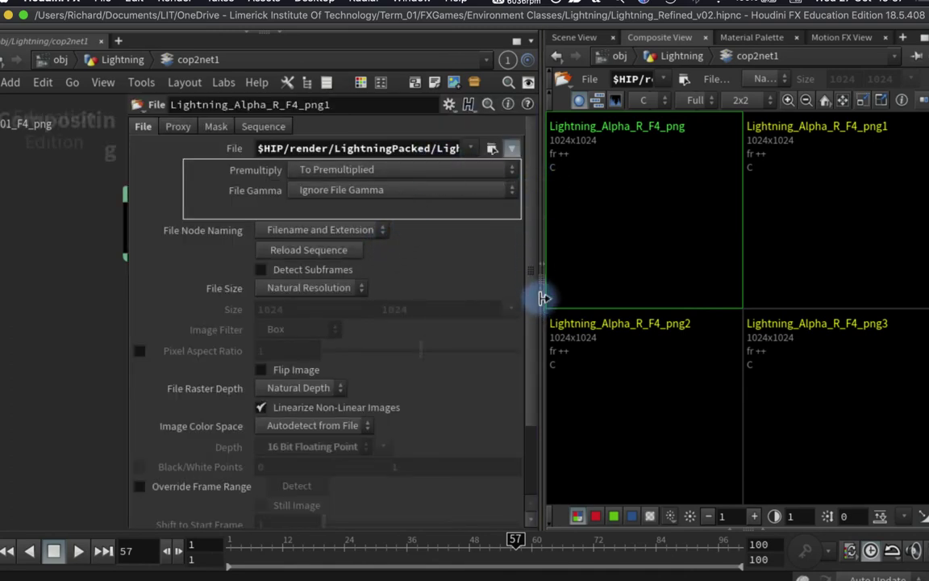
pyautogui.hotkey('ctrl', 'b')
pyautogui.moveTo(529, 252); pyautogui.dragTo(234, 260)
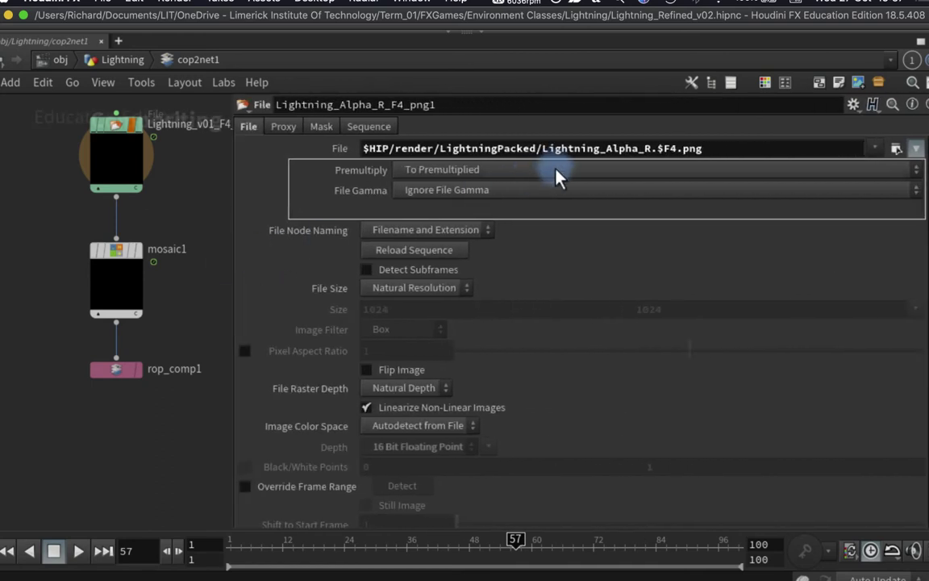
pyautogui.click(649, 148)
pyautogui.click(650, 149)
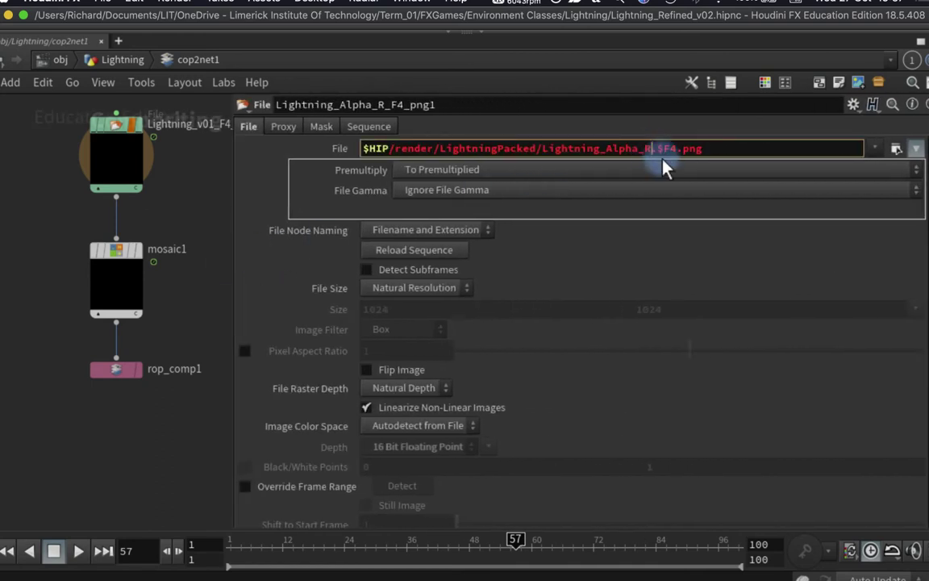
pyautogui.click(896, 149)
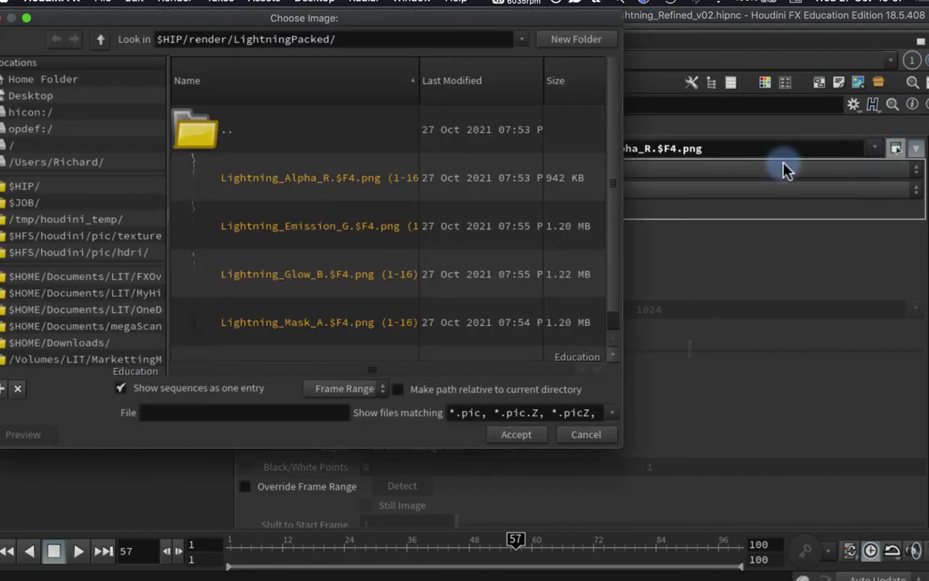
pyautogui.click(293, 234)
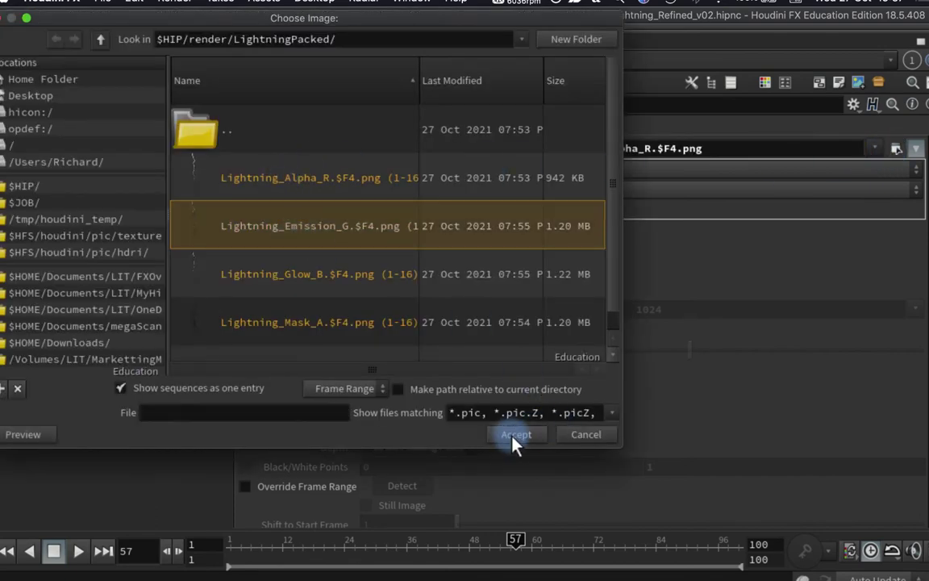
pyautogui.click(516, 436)
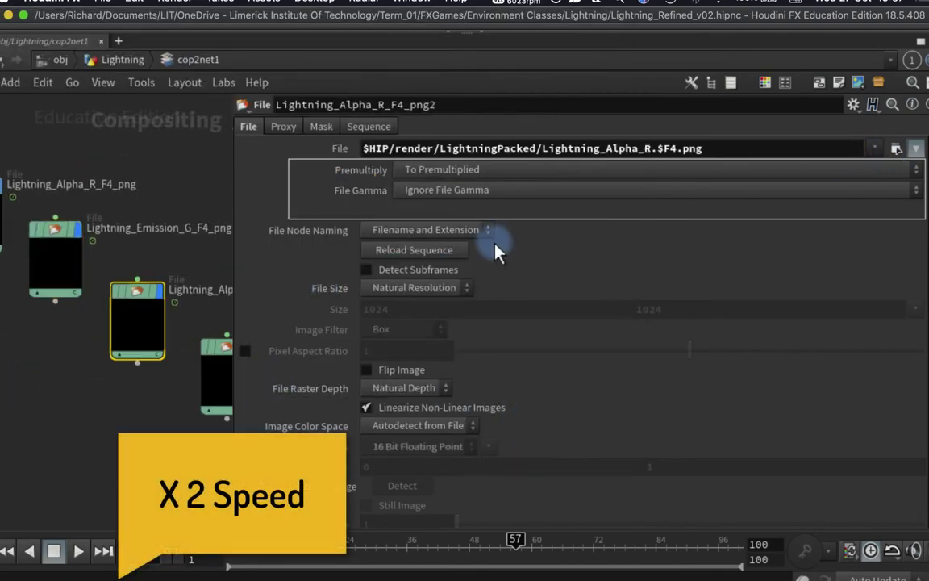
# Step: Load the Lightning_Glow_B.$F4.png sequence from the LightningPacked folder into the second File node copy
pyautogui.click(896, 148)
pyautogui.click(454, 270)
pyautogui.click(517, 434)
pyautogui.hotkey('ctrl', 'v')
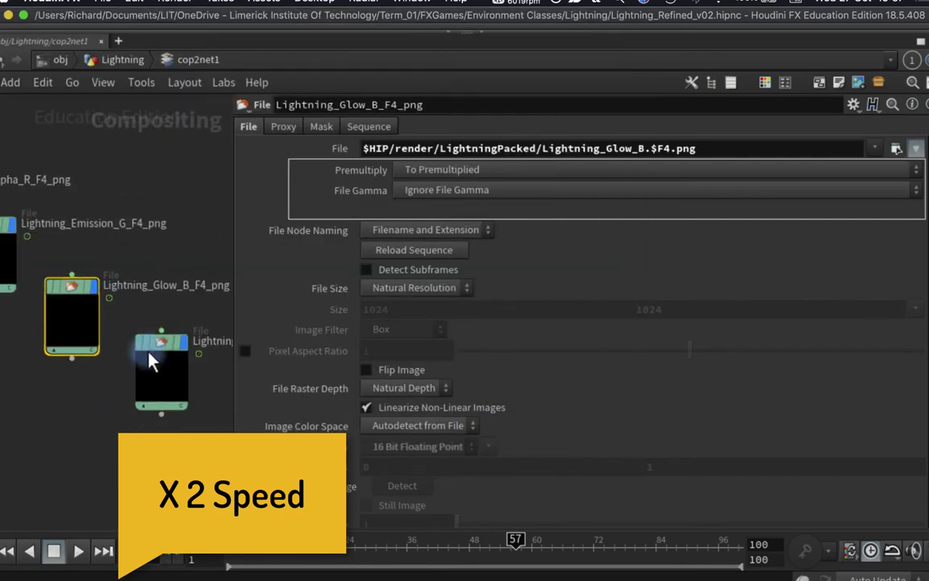
# Step: Load the Lightning_Mask_A.$F4.png sequence into the third File node copy and hide the node parameters
pyautogui.click(150, 356)
pyautogui.click(897, 149)
pyautogui.click(516, 321)
pyautogui.click(516, 434)
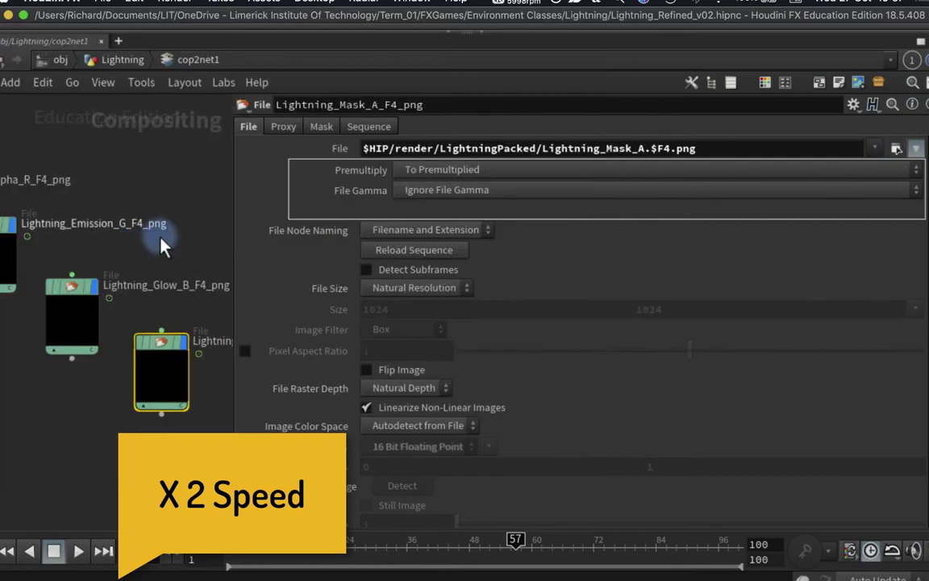
pyautogui.press('p')
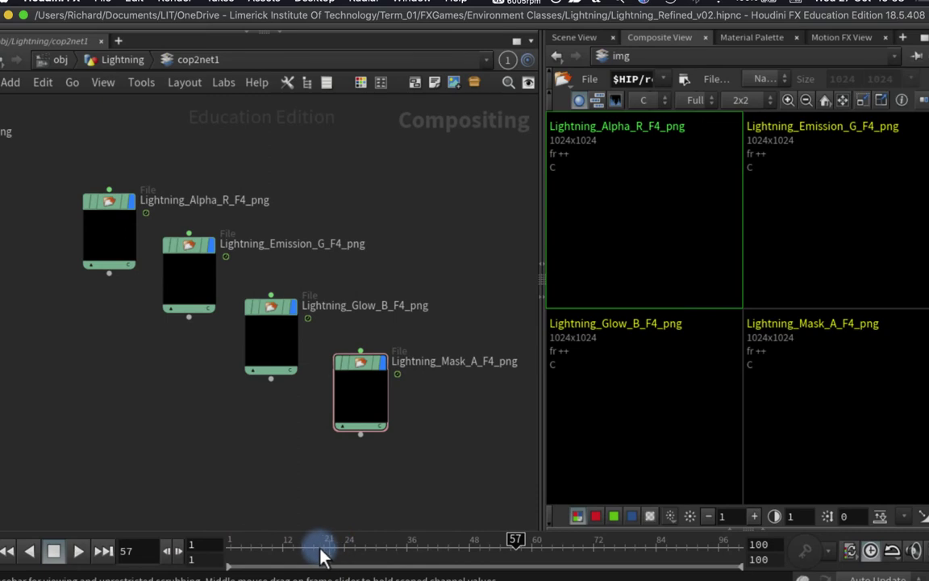
# Step: Scrub the timeline within the first 16 frames to compare the four loaded sequences in the composite view
pyautogui.moveTo(321, 547); pyautogui.dragTo(244, 544)
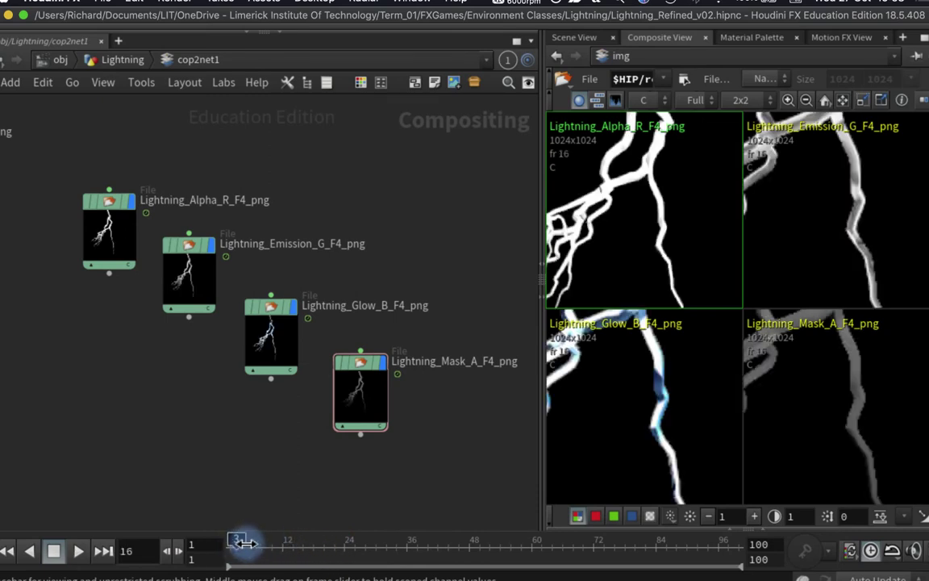
pyautogui.click(661, 244)
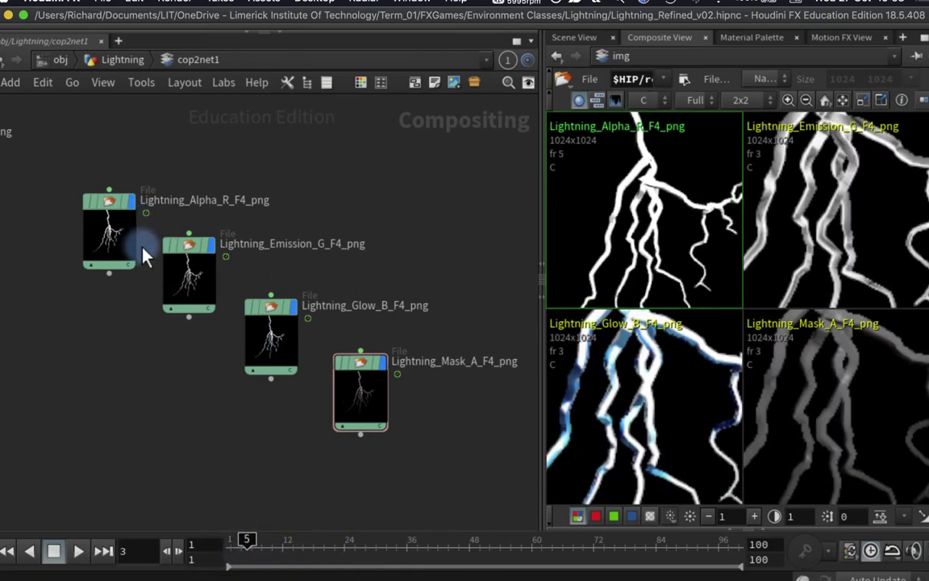
# Step: Reframe the four lightning images in the composite view to compare the sequences
pyautogui.moveTo(649, 262); pyautogui.dragTo(726, 355, button='middle')
pyautogui.moveTo(796, 346); pyautogui.dragTo(803, 342, button='middle')
pyautogui.moveTo(806, 275); pyautogui.dragTo(775, 256, button='middle')
pyautogui.moveTo(660, 245); pyautogui.dragTo(678, 379, button='middle')
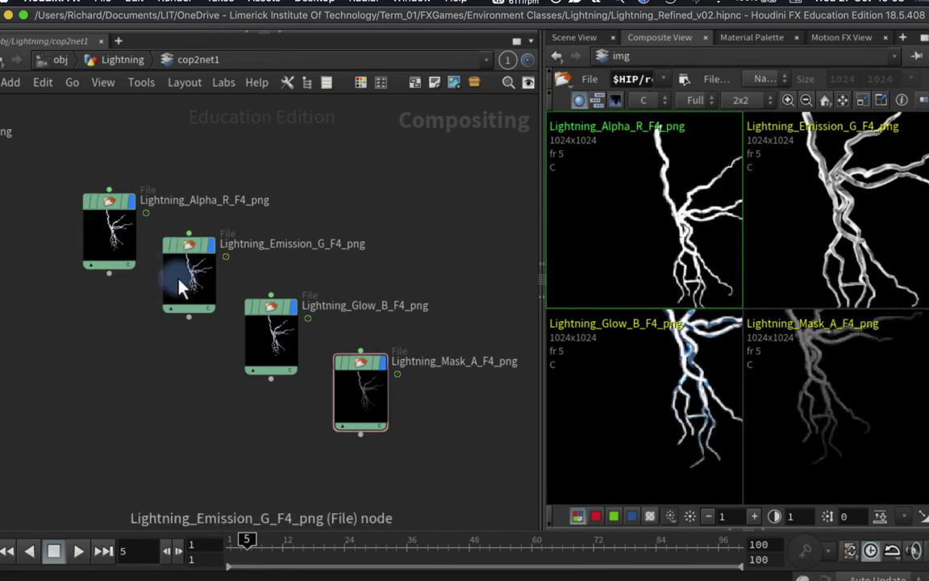
pyautogui.moveTo(297, 332)
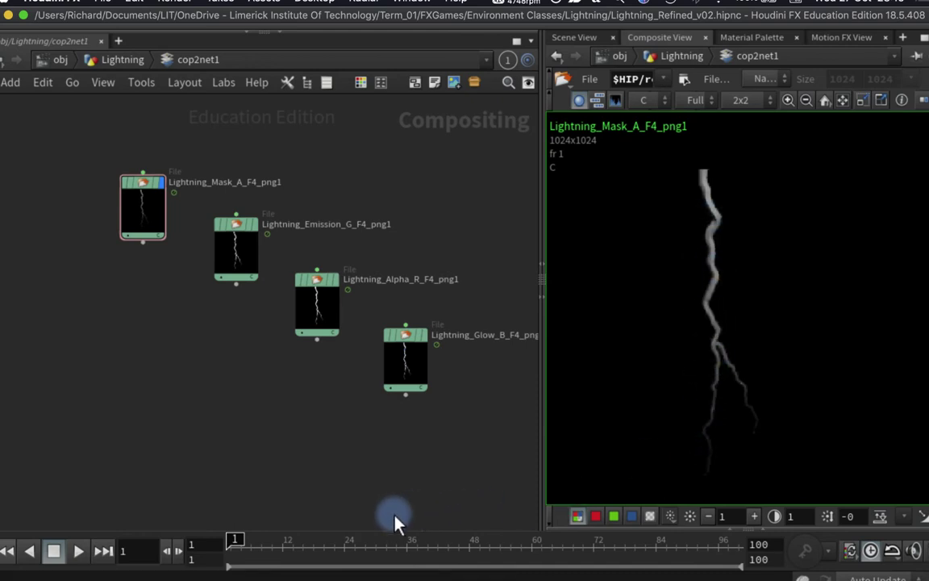
# Step: Inspect the green, blue and alpha channels of the mask sequence, then return to the full colour view
pyautogui.click(616, 520)
pyautogui.click(633, 518)
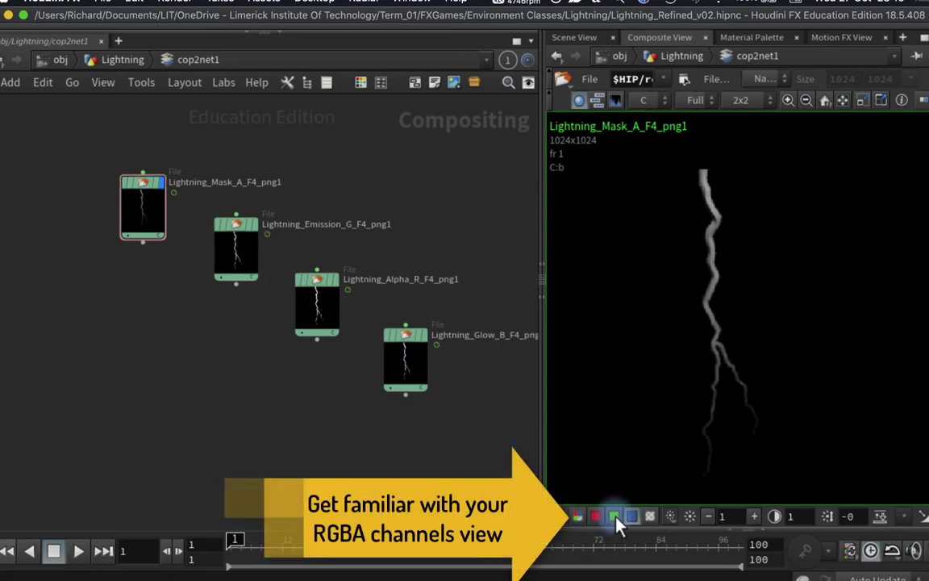
pyautogui.click(650, 518)
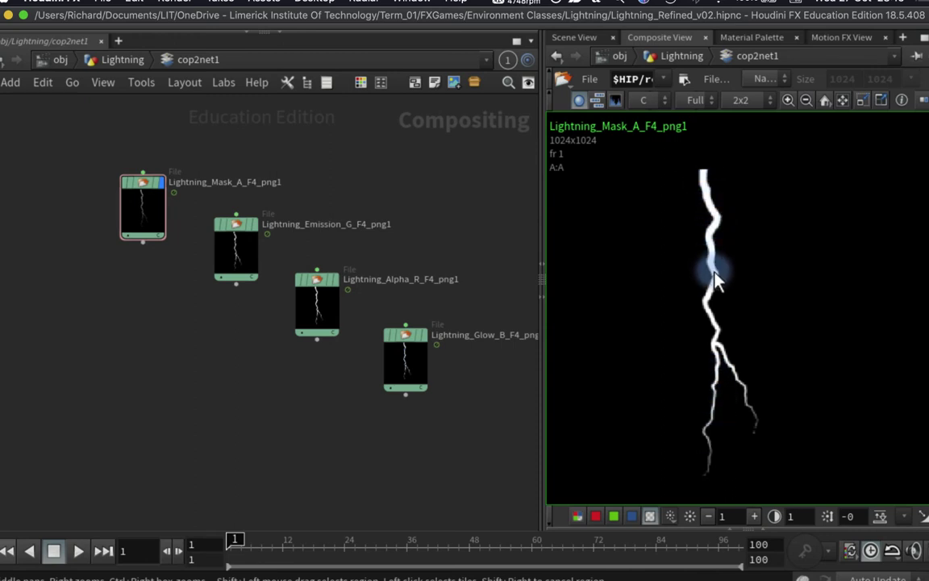
pyautogui.click(580, 516)
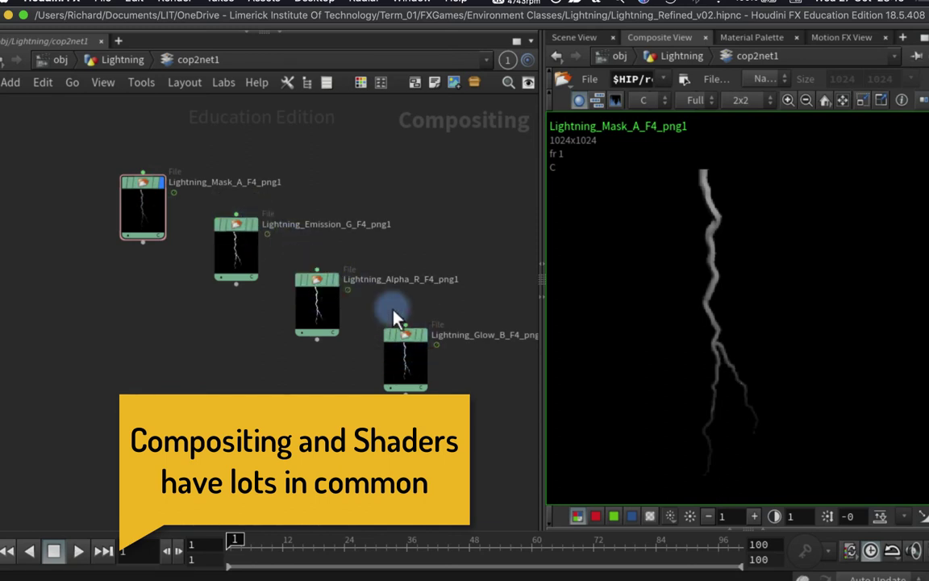
# Step: Compare the alpha sequence's colour with the mask sequence's colour and alpha channel
pyautogui.click(319, 288)
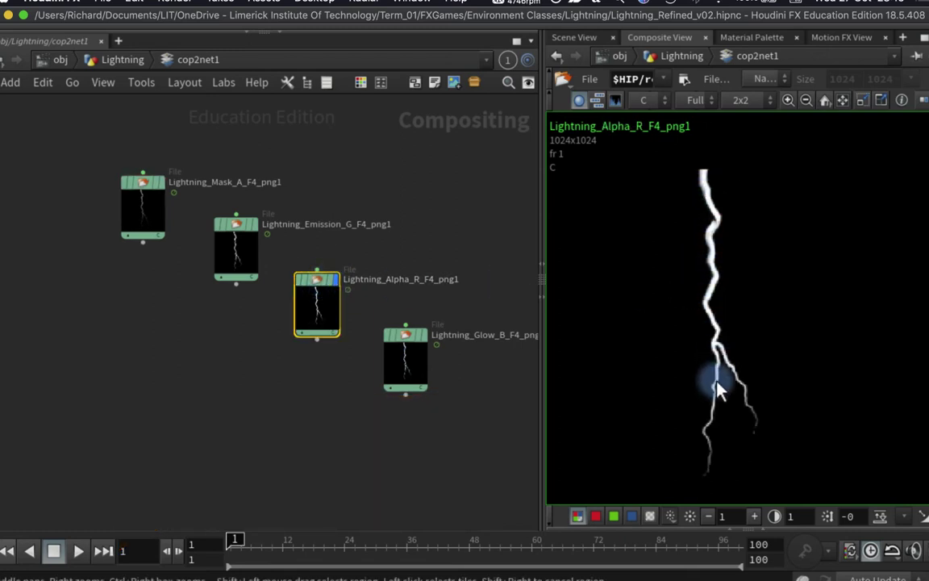
pyautogui.click(145, 189)
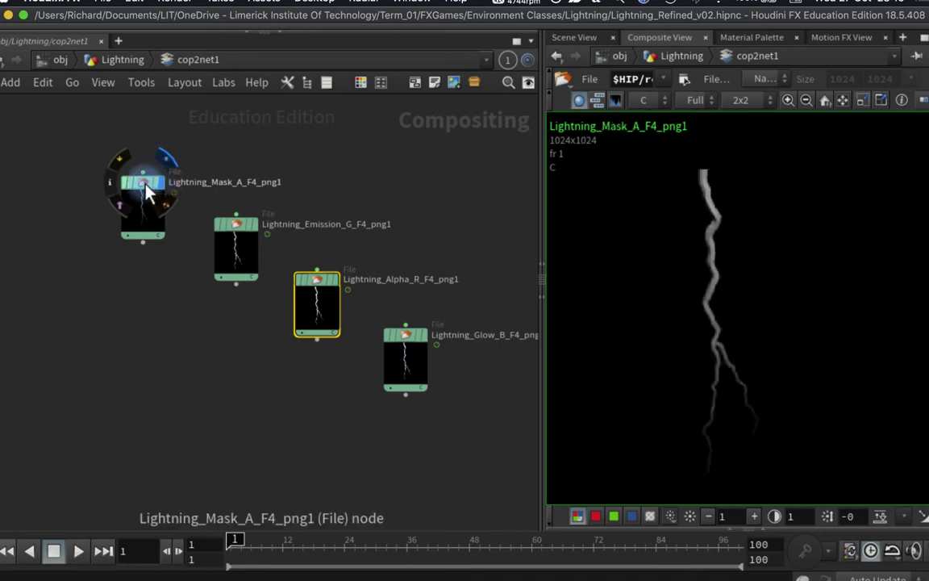
pyautogui.click(650, 516)
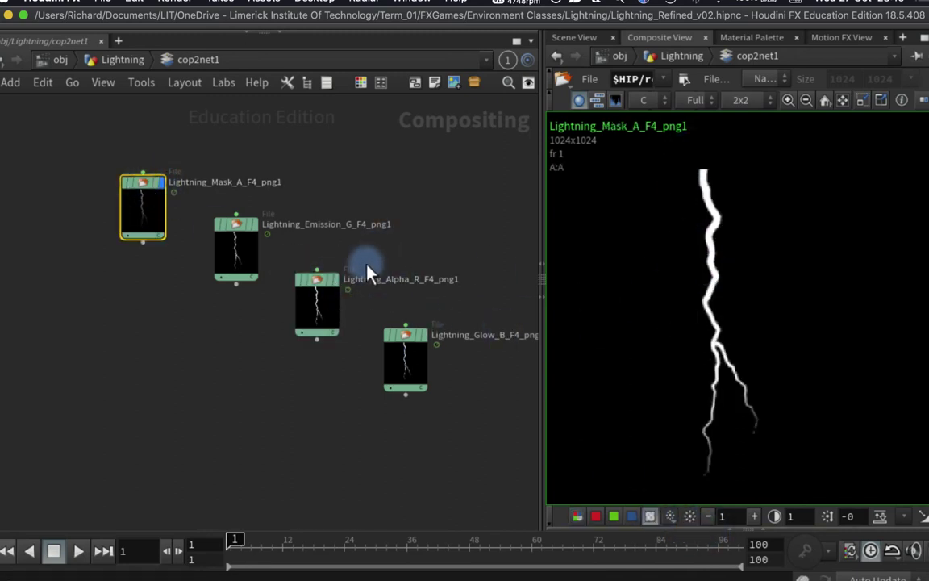
# Step: Display the alpha File node, move it away from the others, and place the glow File node below the emission one
pyautogui.click(326, 292)
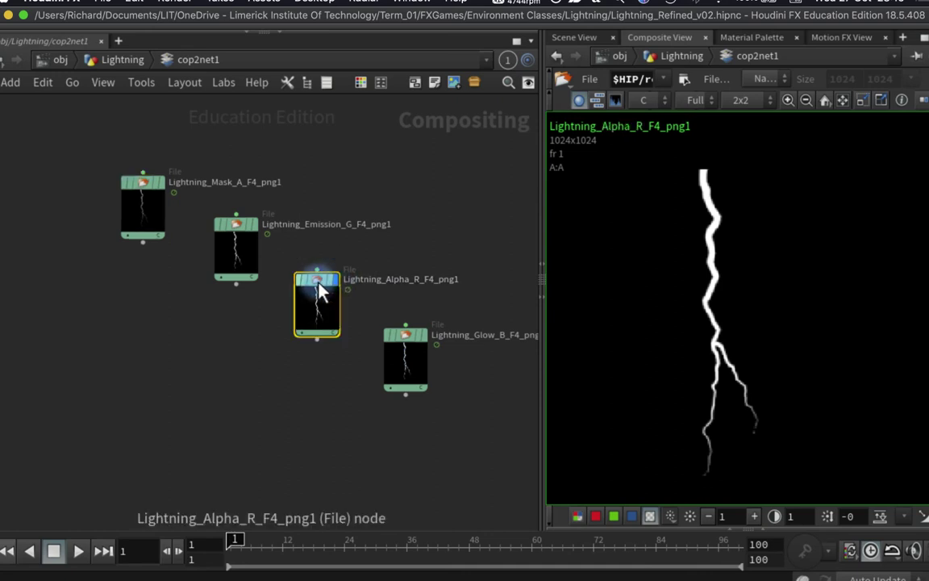
pyautogui.moveTo(320, 289); pyautogui.dragTo(484, 192)
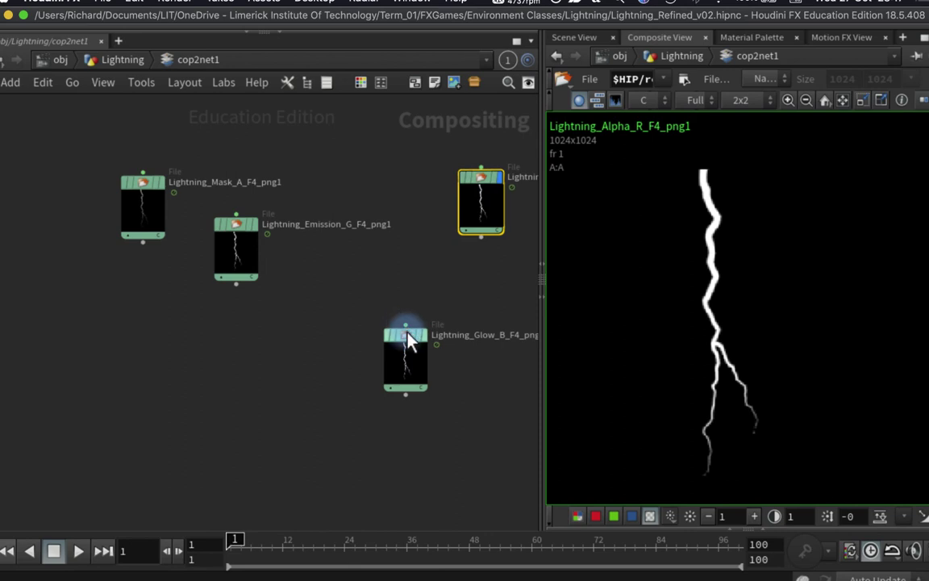
pyautogui.moveTo(408, 337); pyautogui.dragTo(319, 286)
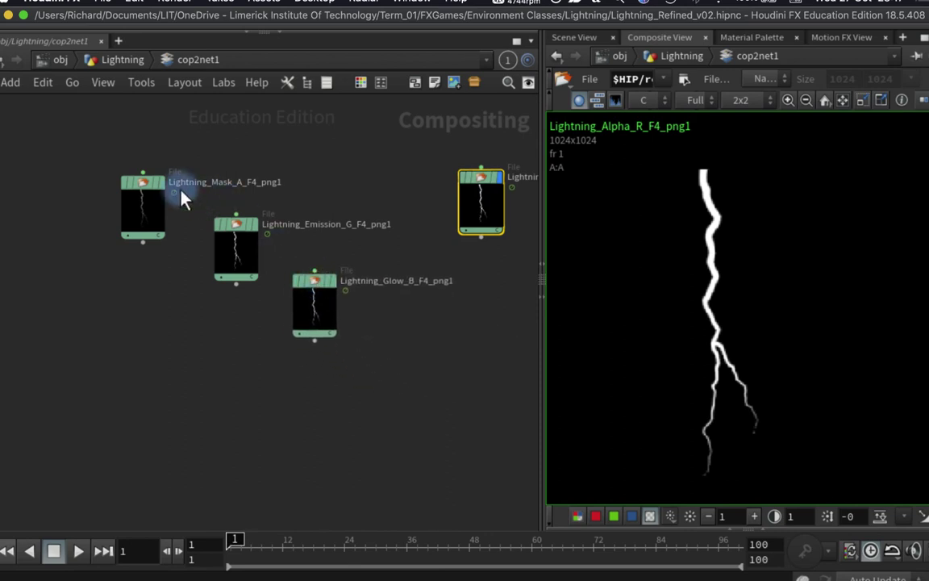
# Step: Display the mask, emission and glow sequences in turn, using the full colour channels
pyautogui.click(158, 182)
pyautogui.click(145, 190)
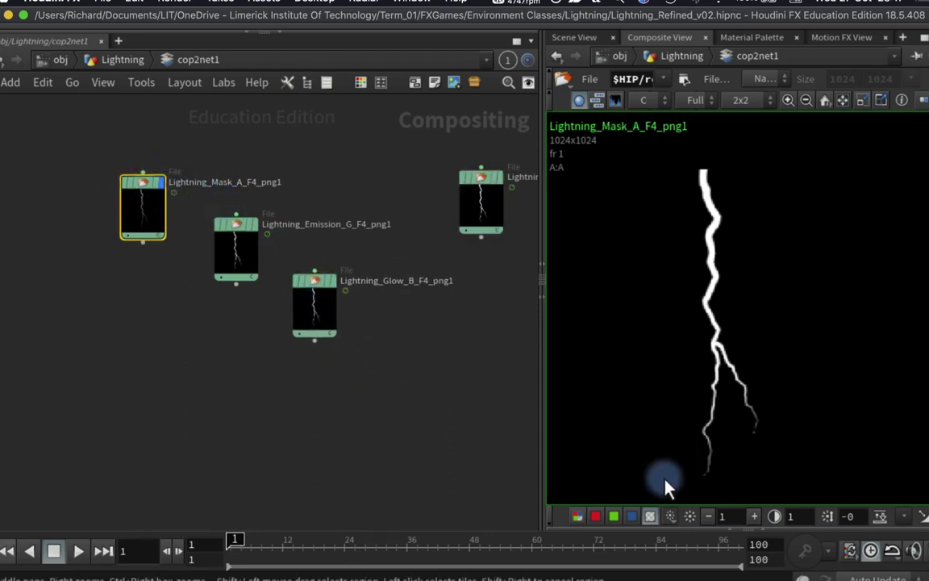
pyautogui.click(578, 516)
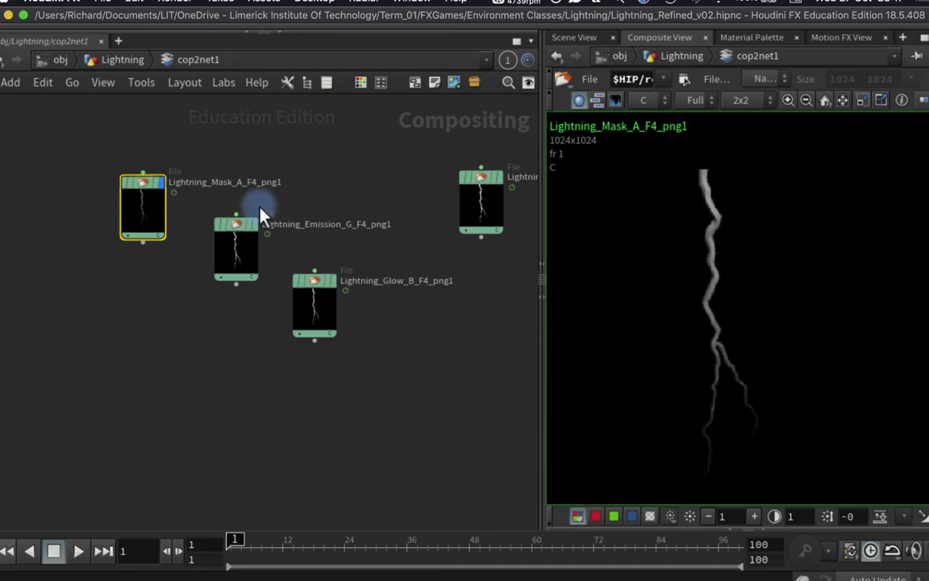
pyautogui.moveTo(257, 234)
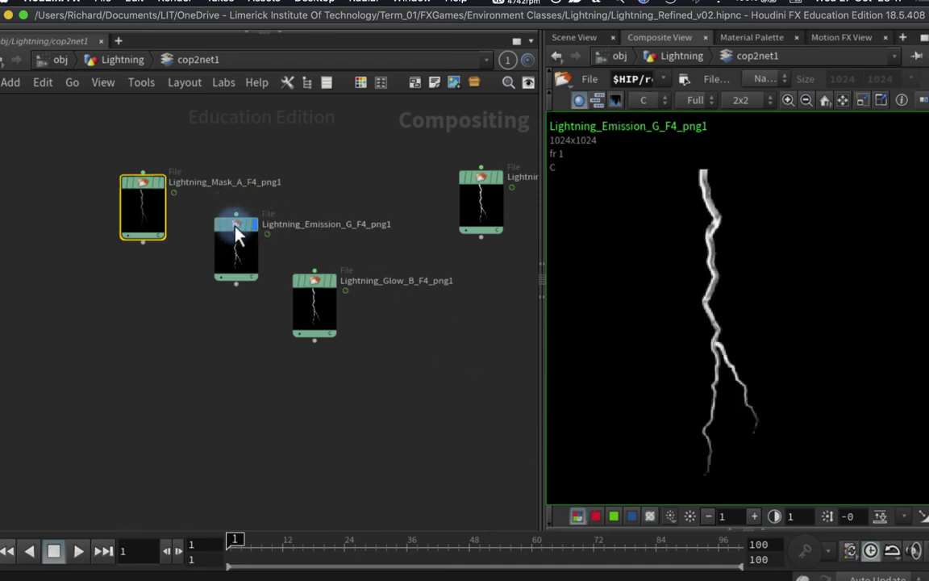
pyautogui.click(239, 232)
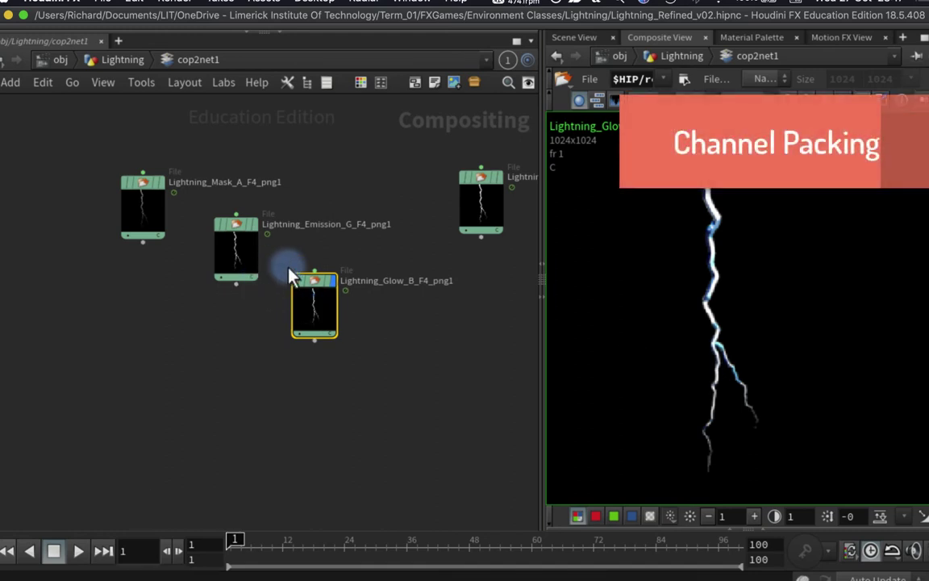
# Step: Add a Channel Copy node below the mask File node
pyautogui.scroll(-3, 313, 338)
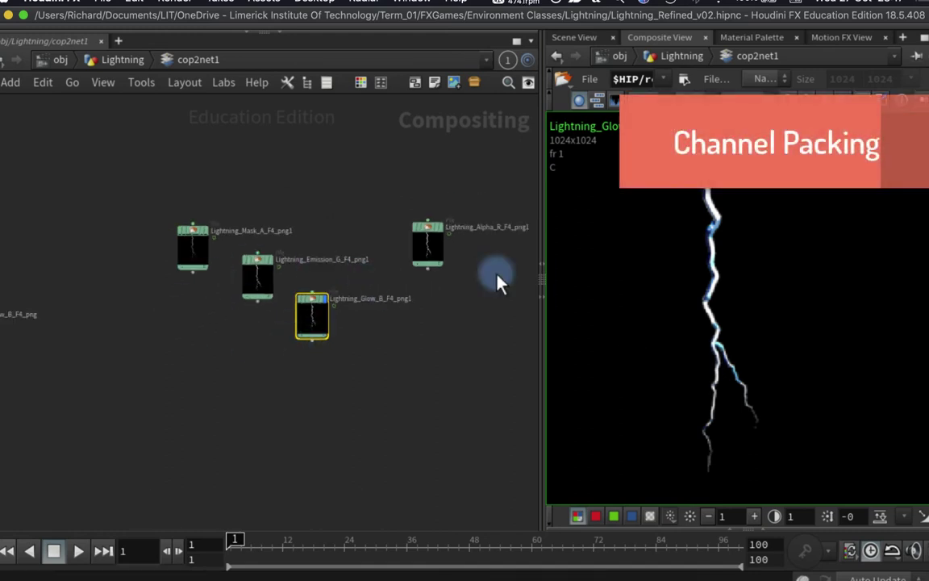
pyautogui.scroll(3, 269, 311)
pyautogui.click(148, 305)
pyautogui.press('Tab')
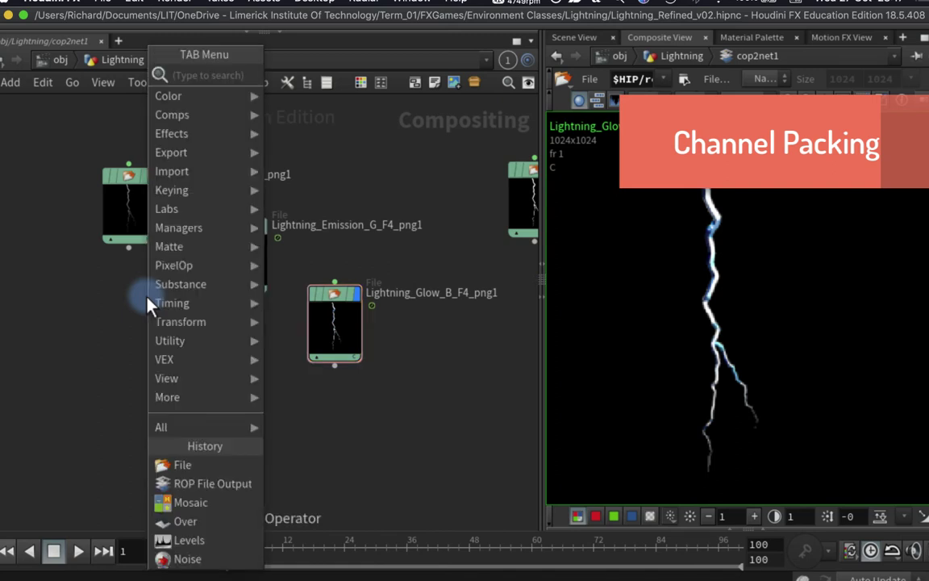
pyautogui.write('chann')
pyautogui.press('Return')
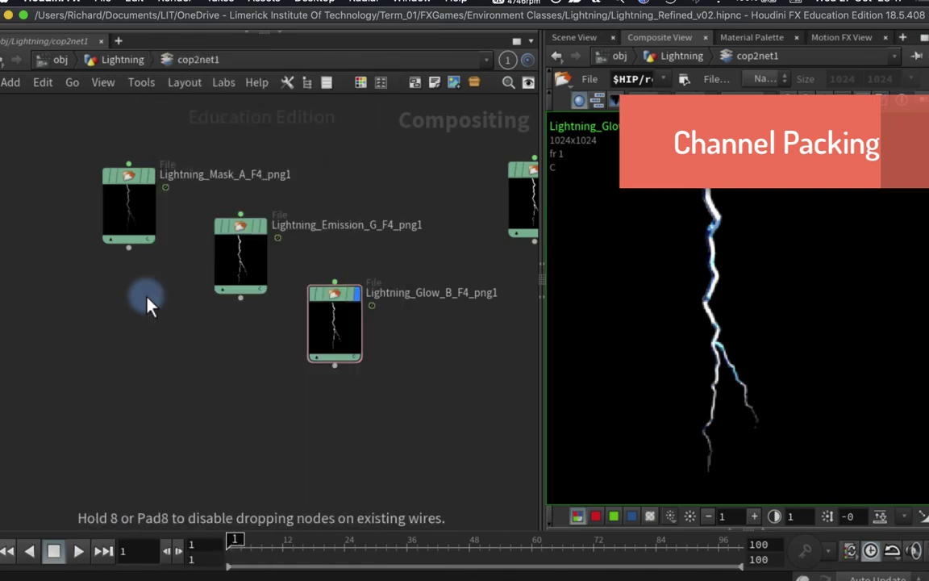
pyautogui.click(147, 304)
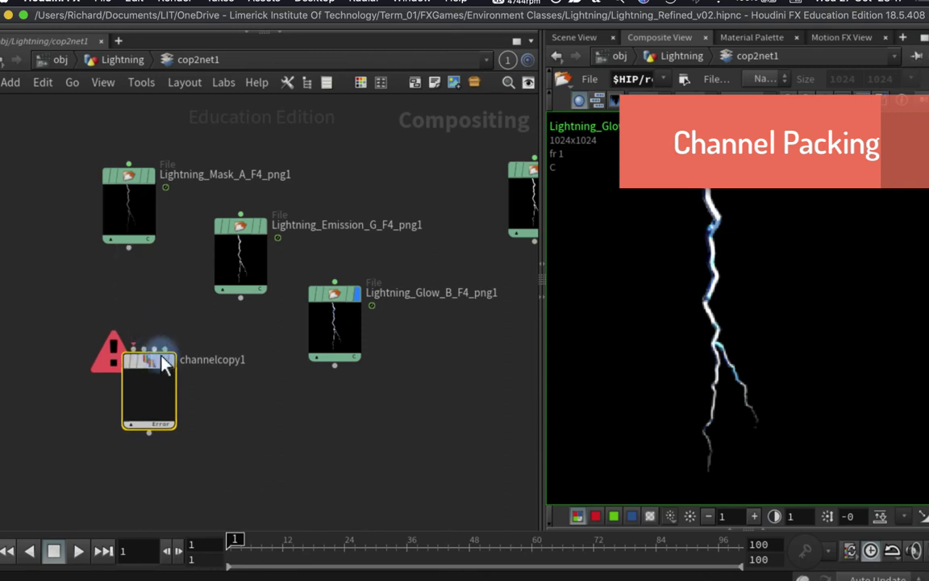
# Step: Wire the mask File node into the Channel Copy node's first input and display the Channel Copy result
pyautogui.moveTo(171, 367)
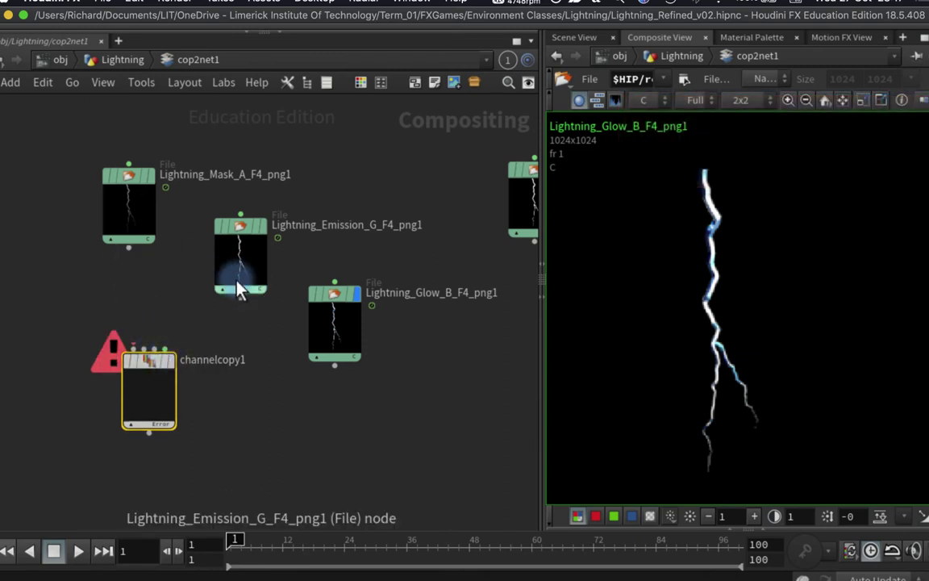
pyautogui.click(132, 214)
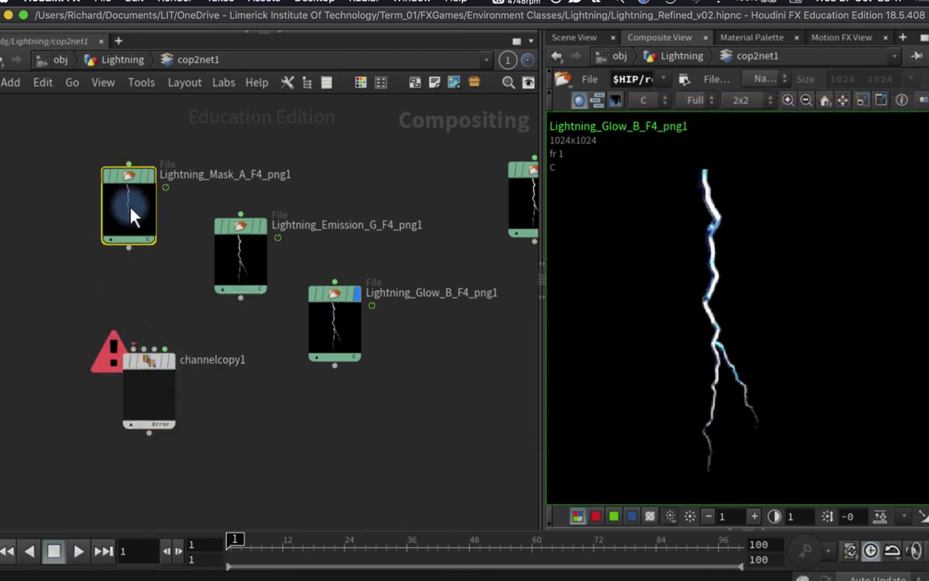
pyautogui.moveTo(130, 248); pyautogui.dragTo(152, 344)
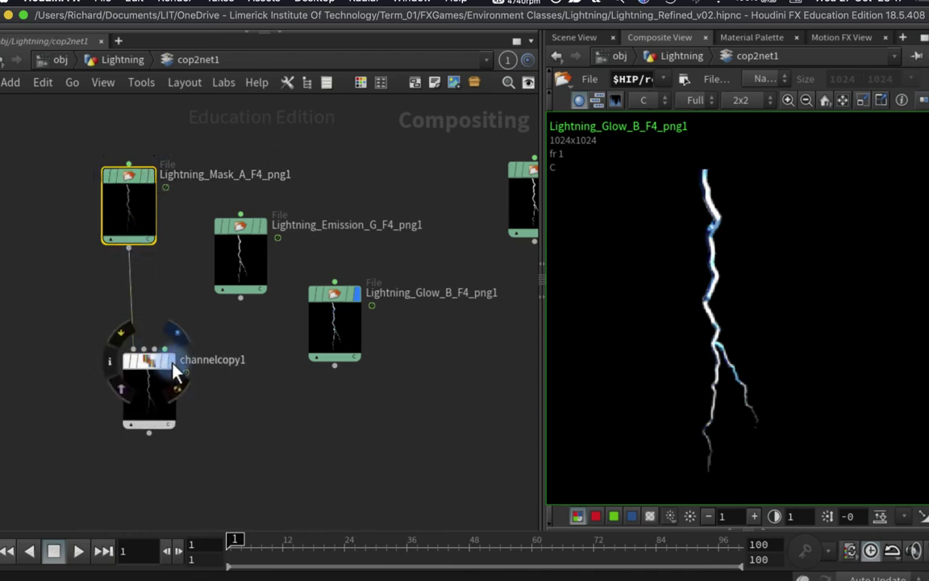
pyautogui.click(155, 326)
# Step: Display the emission sequence and check its red and blue channels, then restore the full colour view
pyautogui.moveTo(256, 234)
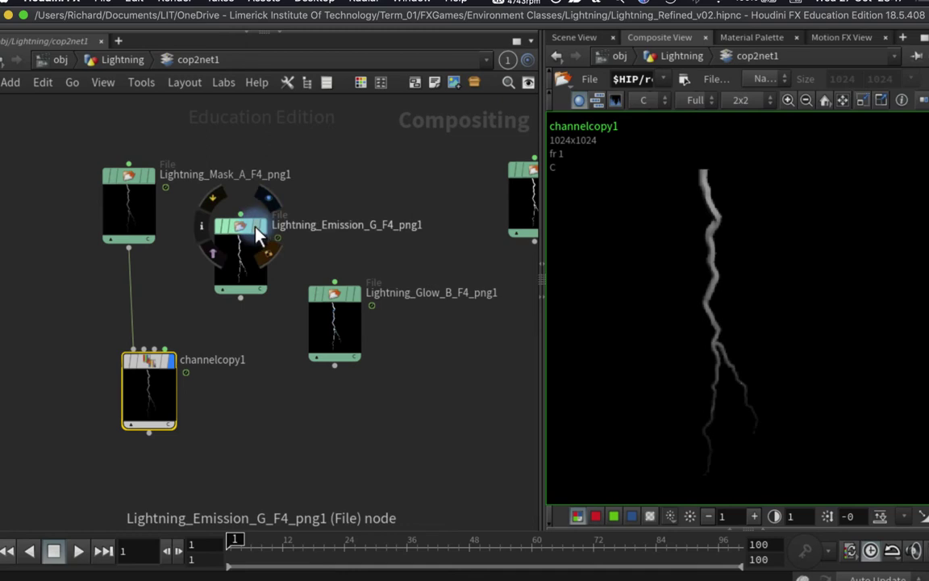
pyautogui.click(244, 229)
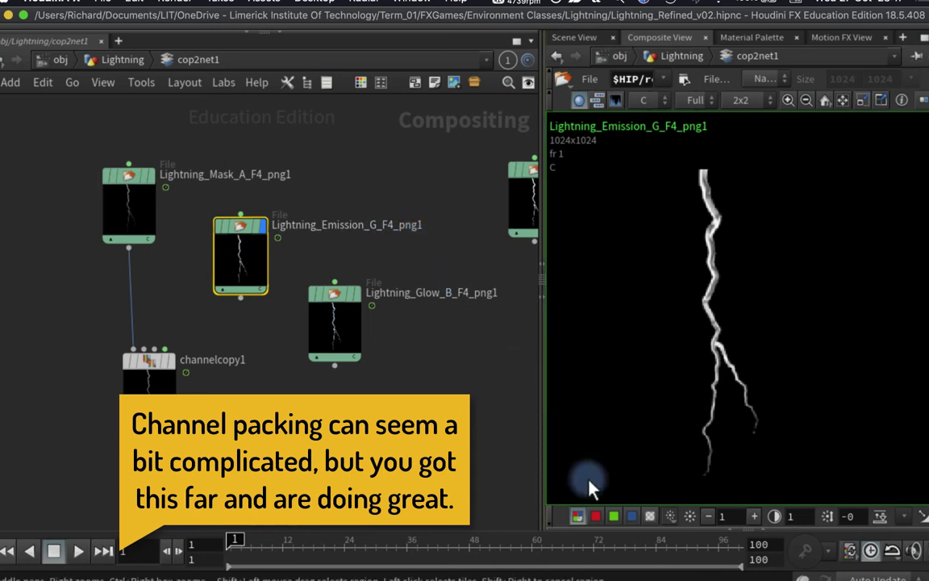
pyautogui.click(595, 516)
pyautogui.click(630, 517)
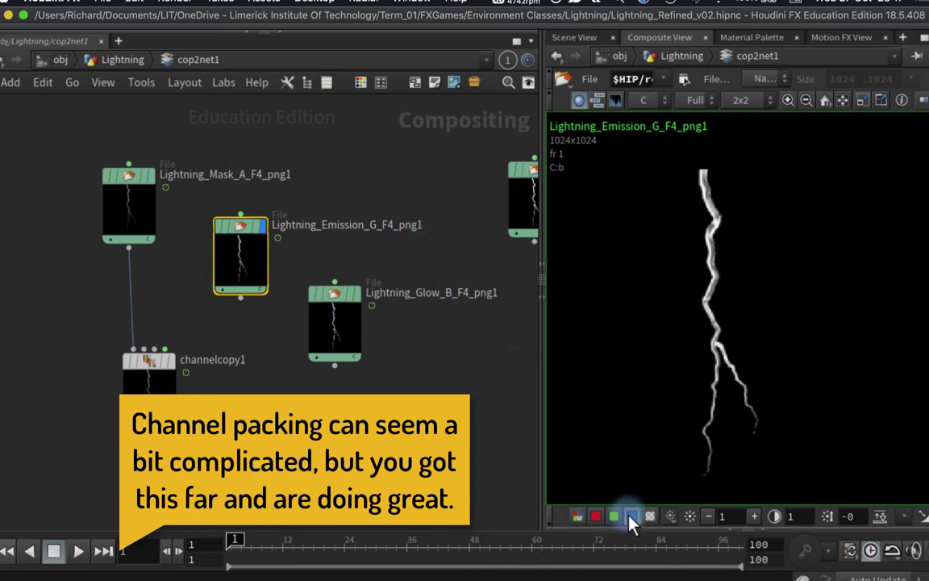
pyautogui.click(595, 517)
pyautogui.click(596, 517)
pyautogui.click(578, 517)
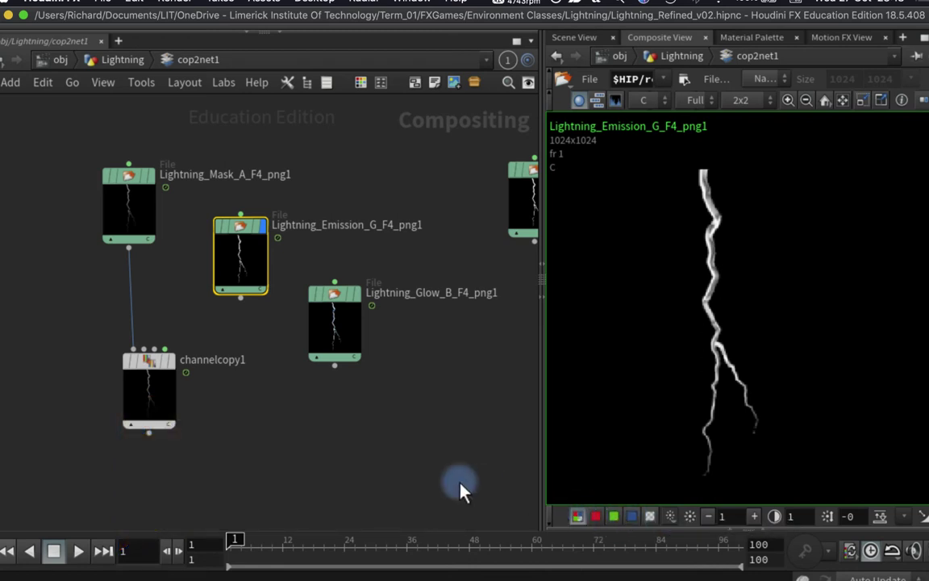
# Step: Wire the emission File node into the Channel Copy's second input and set its target to C.g with Input 2 : C.r as source
pyautogui.moveTo(241, 297); pyautogui.dragTo(153, 373)
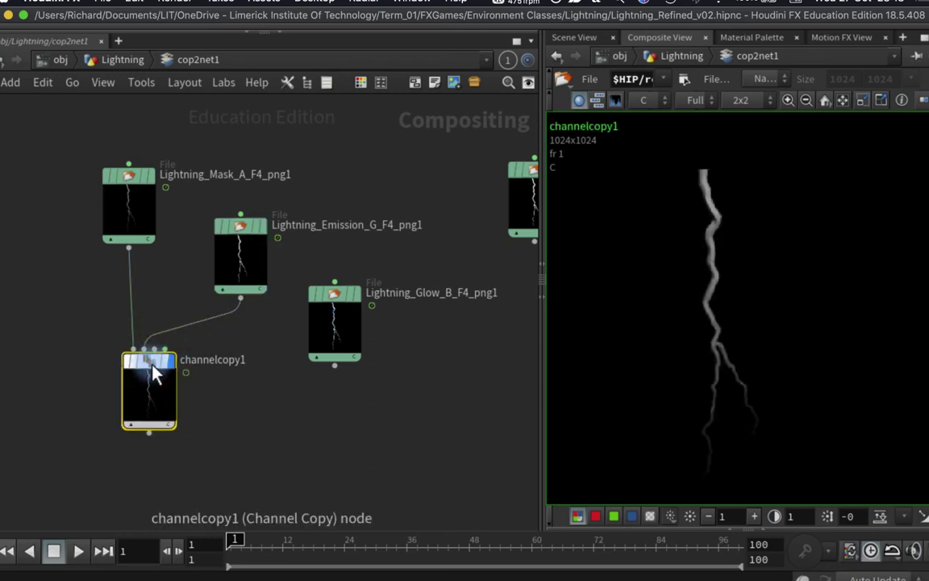
pyautogui.press('p')
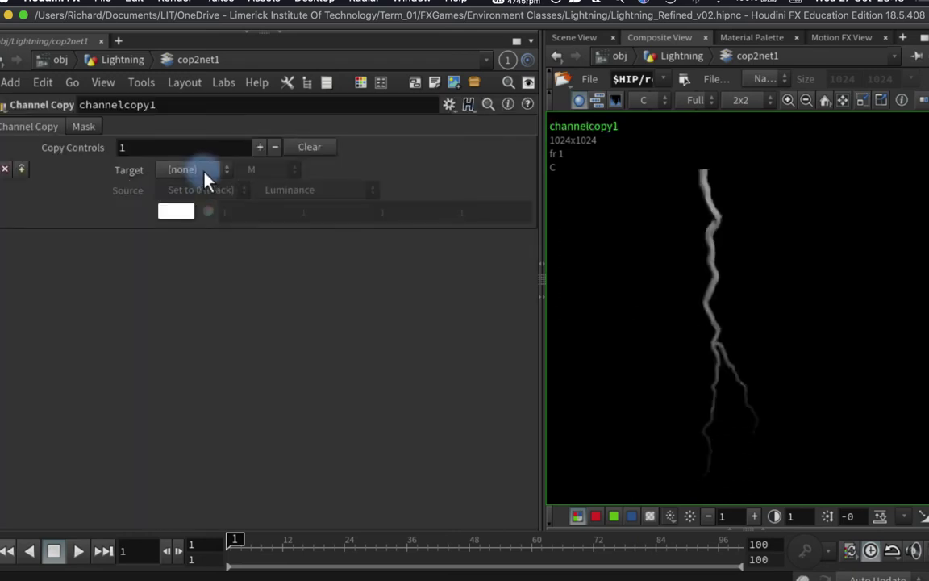
pyautogui.click(204, 172)
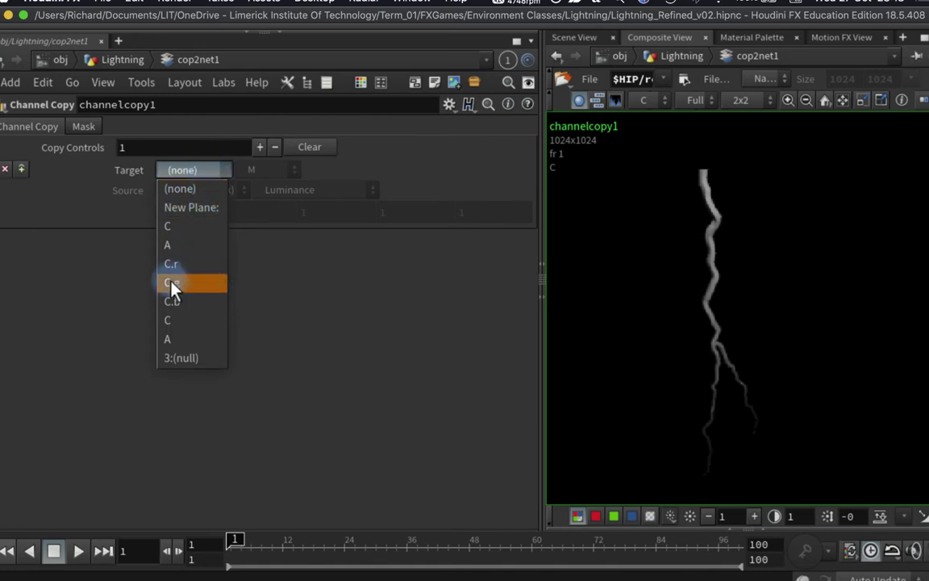
pyautogui.click(180, 289)
pyautogui.click(176, 191)
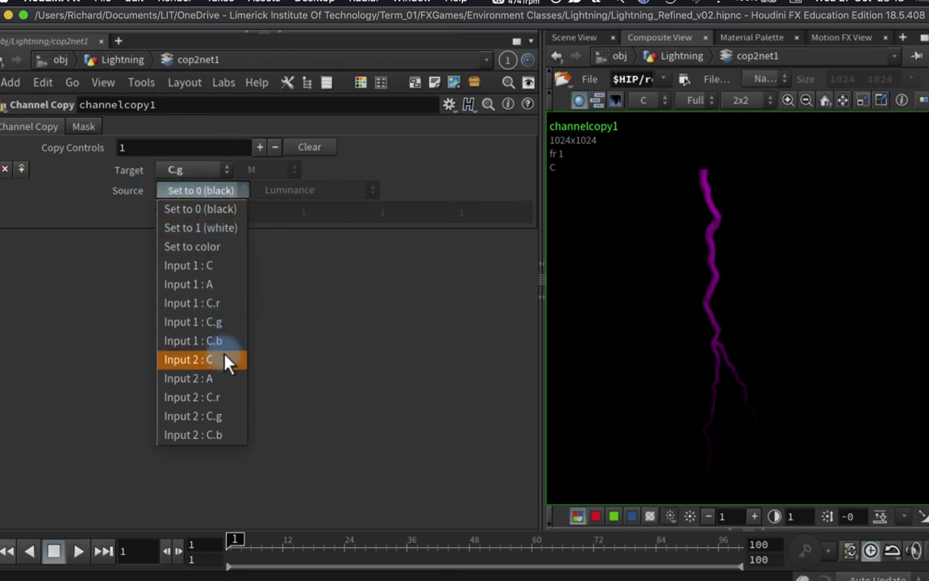
pyautogui.click(232, 401)
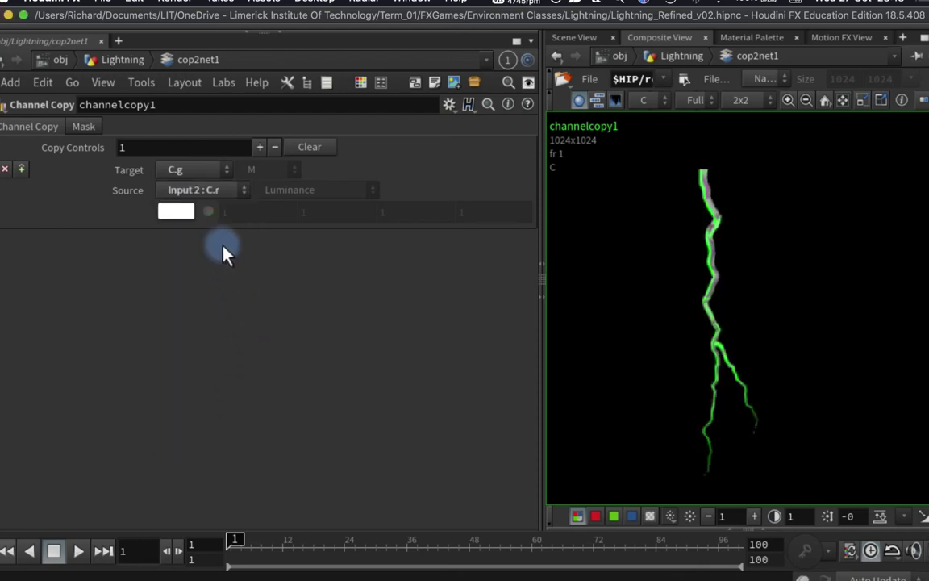
pyautogui.press('p')
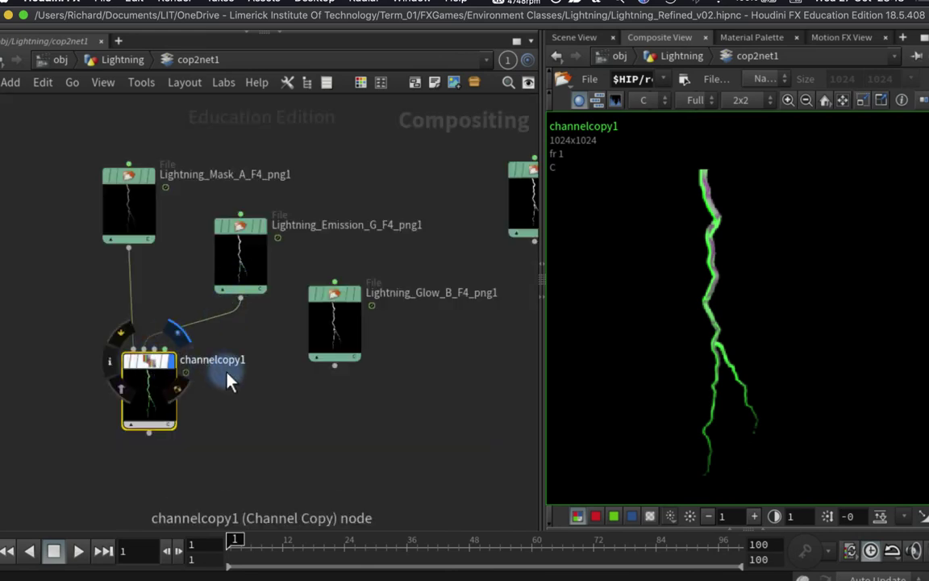
# Step: Duplicate the Channel Copy node below the original and wire the original's output into the duplicate's first input
pyautogui.moveTo(226, 425); pyautogui.dragTo(166, 297, button='middle')
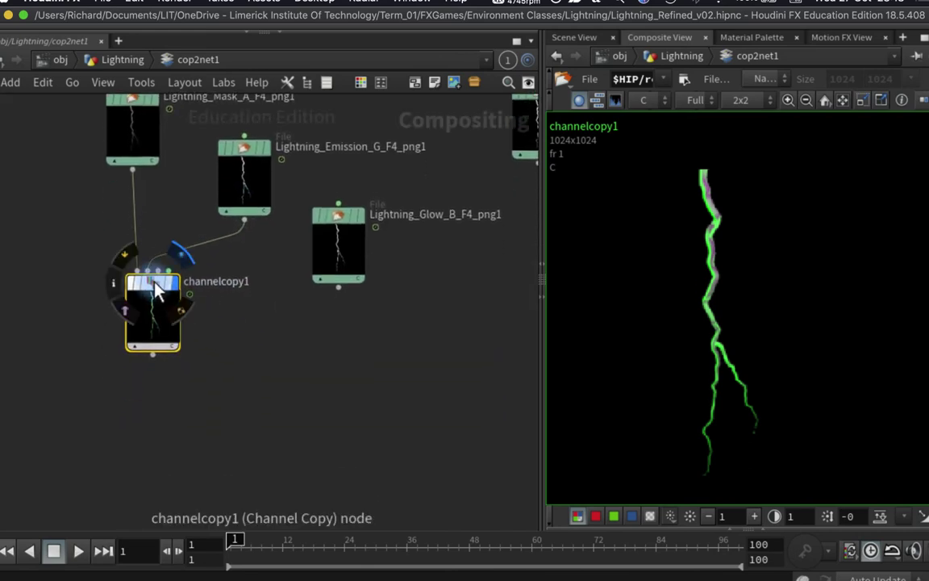
pyautogui.moveTo(156, 303); pyautogui.dragTo(228, 404)
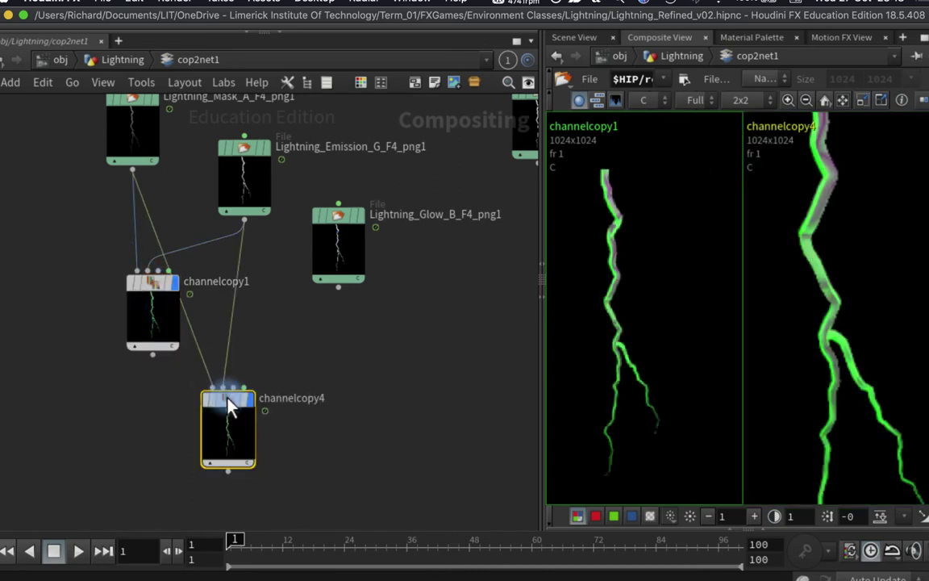
pyautogui.click(155, 360)
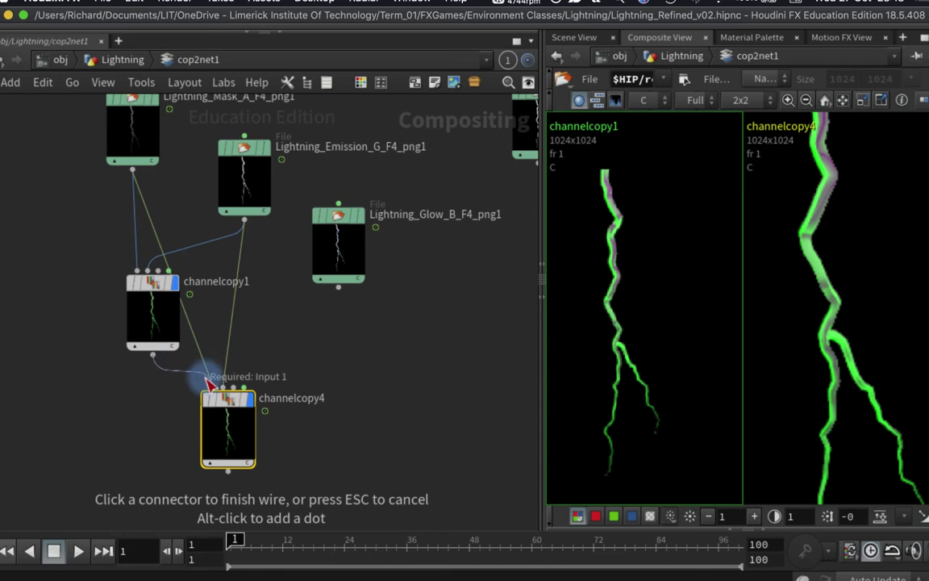
pyautogui.click(209, 382)
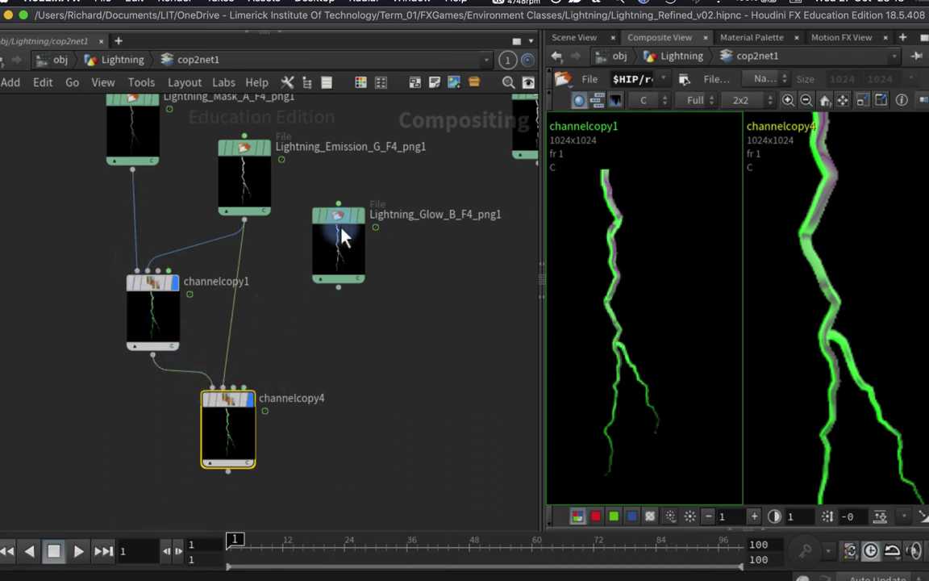
# Step: Display the glow sequence and wire its File node into the duplicated Channel Copy's second input, replacing the emission connection
pyautogui.click(363, 216)
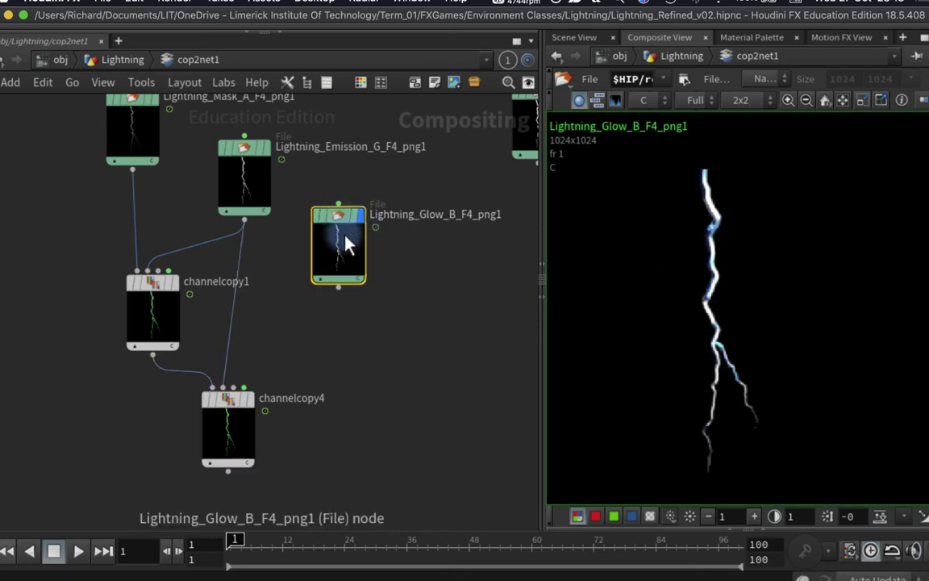
pyautogui.click(338, 288)
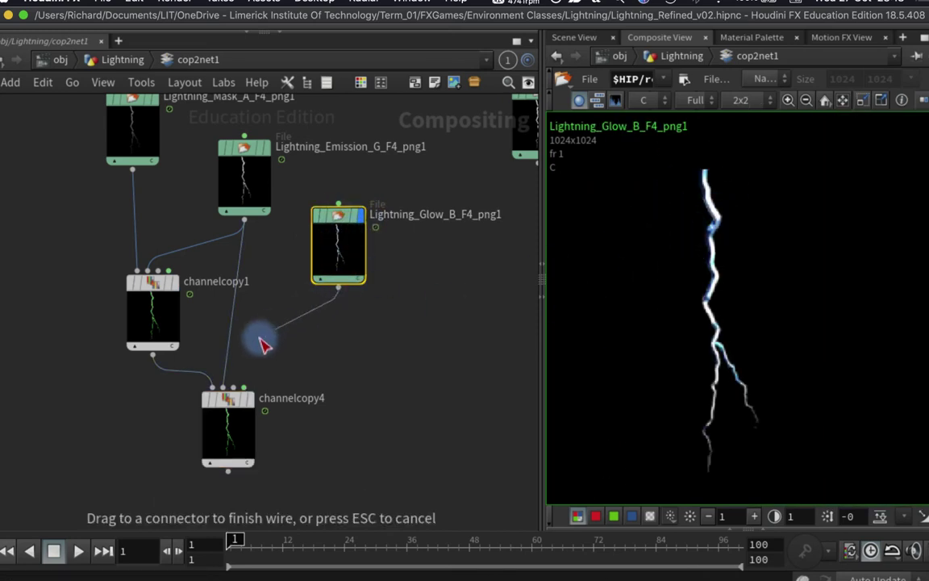
pyautogui.click(221, 386)
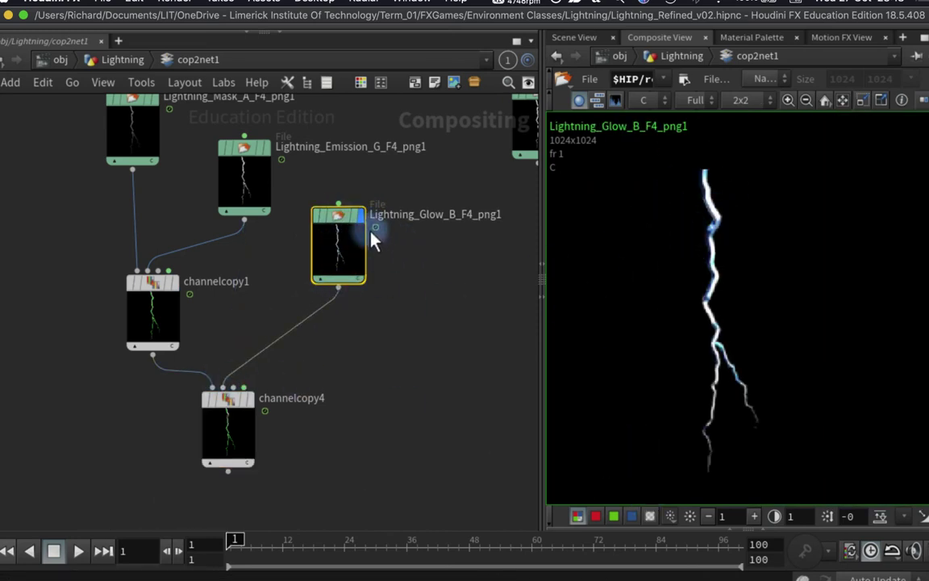
# Step: Compare the red, green and blue channels of the glow sequence, ending on the red channel
pyautogui.click(597, 517)
pyautogui.click(614, 517)
pyautogui.click(633, 517)
pyautogui.click(597, 517)
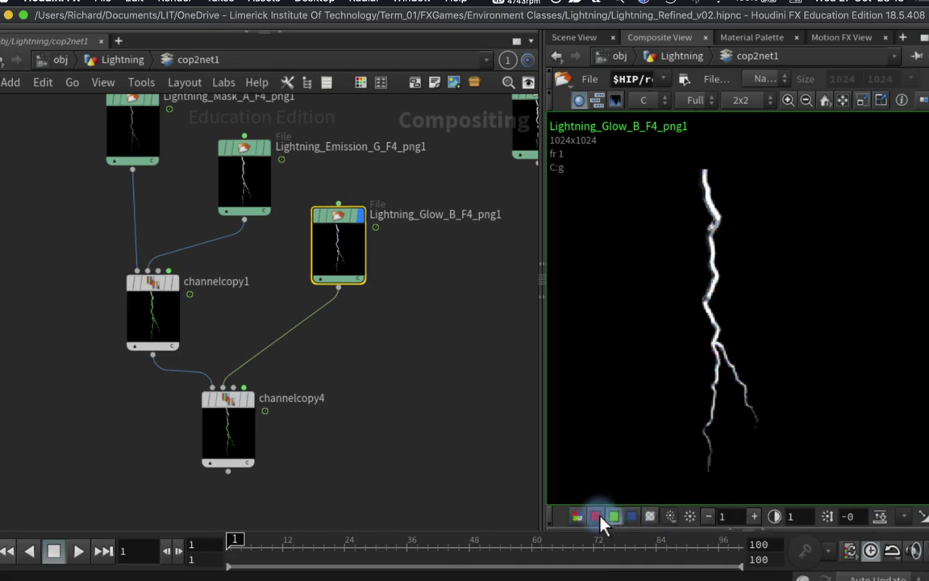
pyautogui.click(614, 517)
pyautogui.click(597, 517)
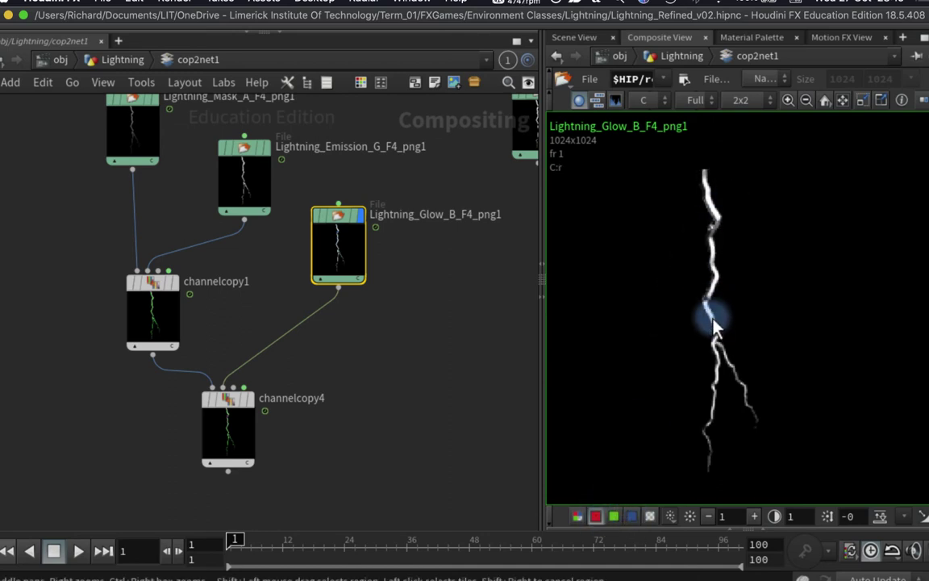
# Step: Display the duplicated Channel Copy and set its target to C.b with Input 2 : C.r as source
pyautogui.click(228, 411)
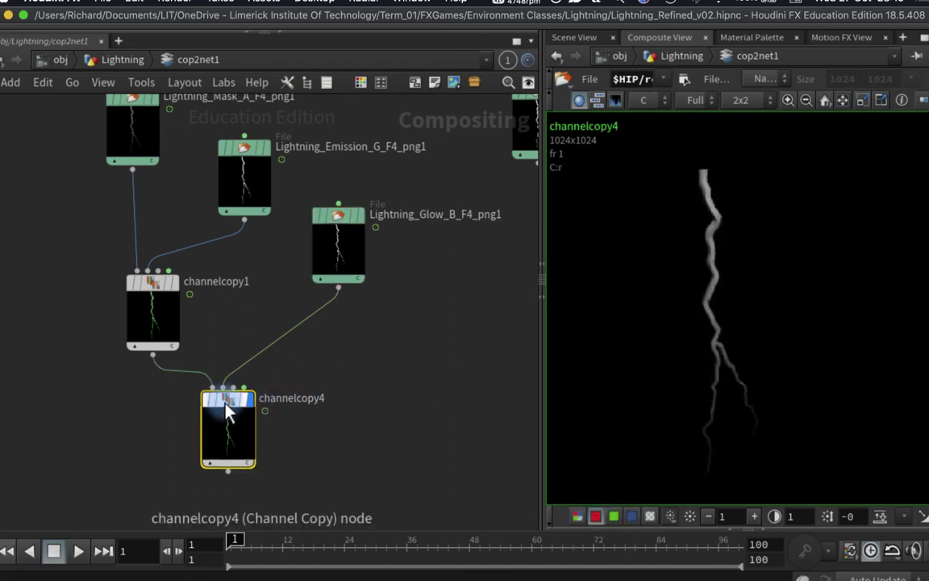
pyautogui.doubleClick(229, 410)
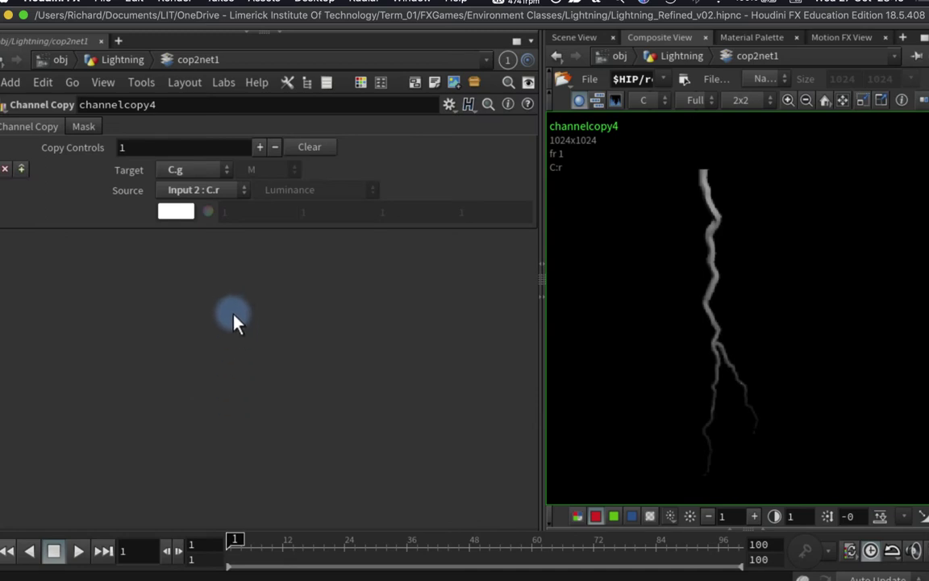
pyautogui.click(194, 190)
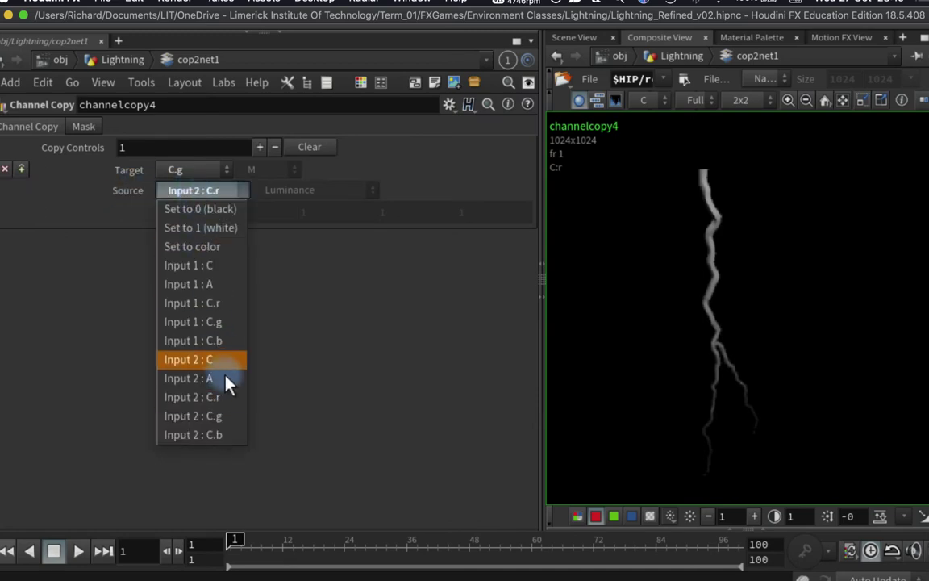
pyautogui.click(229, 398)
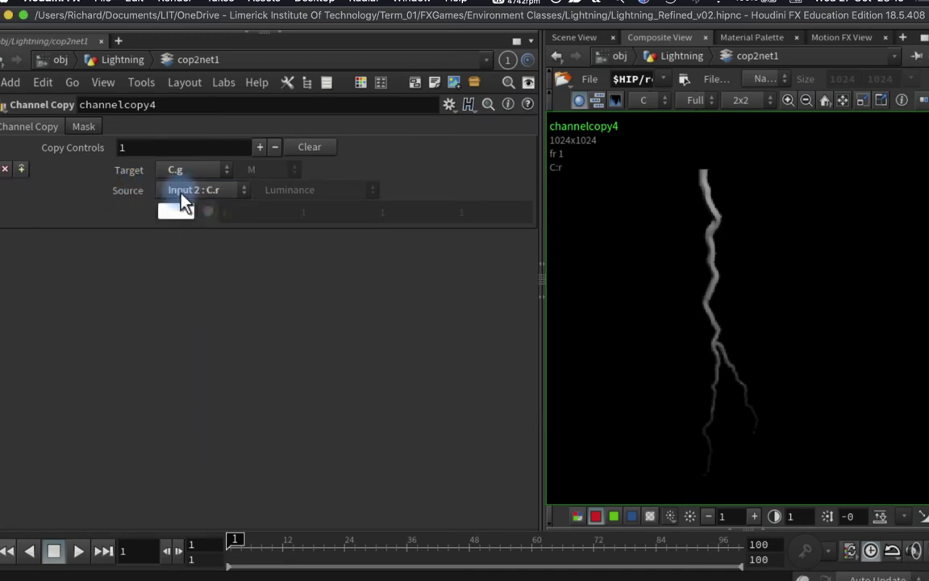
pyautogui.click(186, 170)
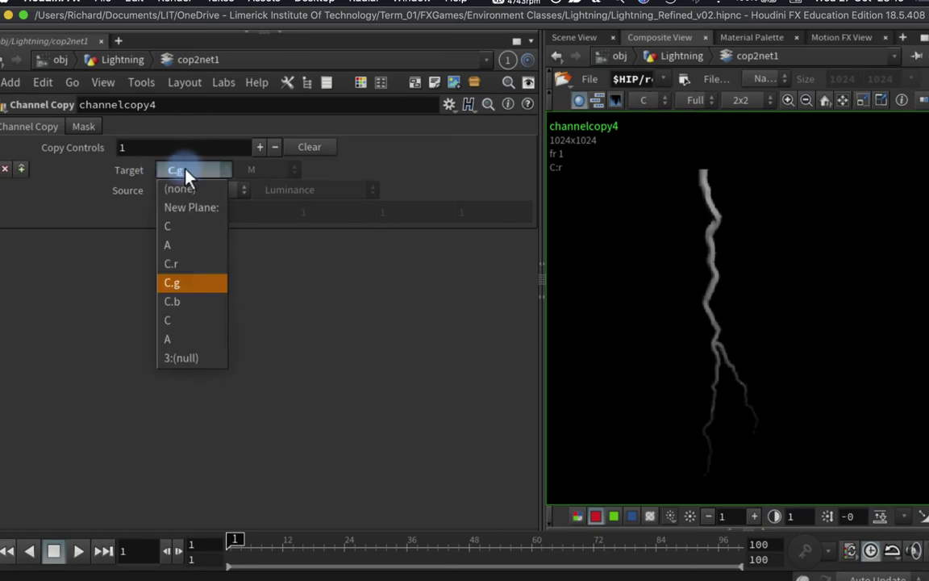
pyautogui.click(193, 305)
pyautogui.press('p')
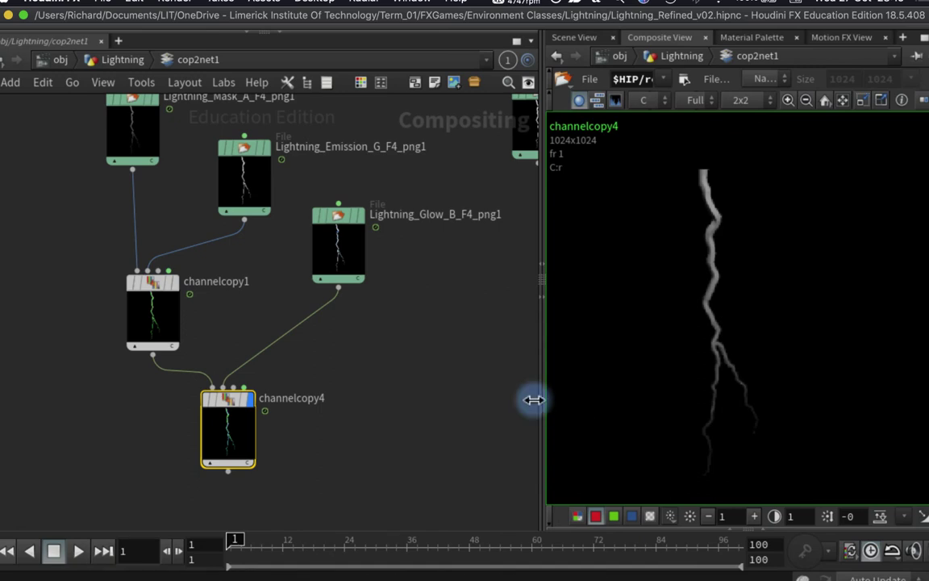
# Step: Check the packed result in full colour, followed by its red, green, blue and alpha channels one by one
pyautogui.click(578, 517)
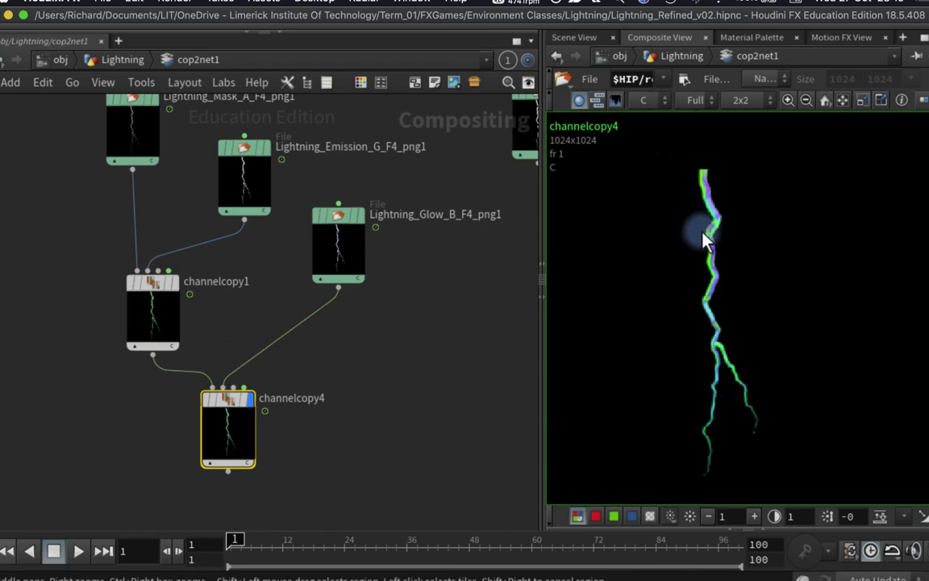
pyautogui.click(595, 521)
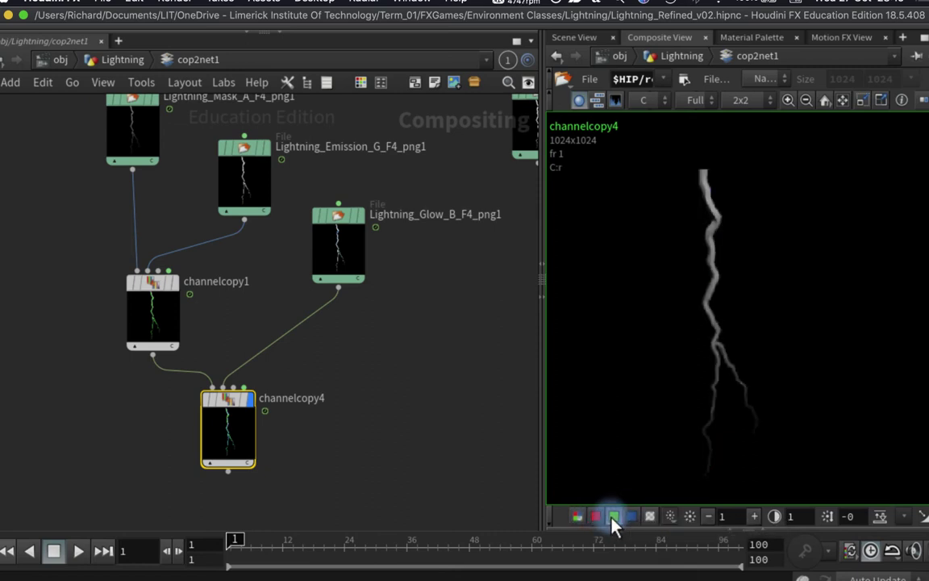
pyautogui.click(614, 519)
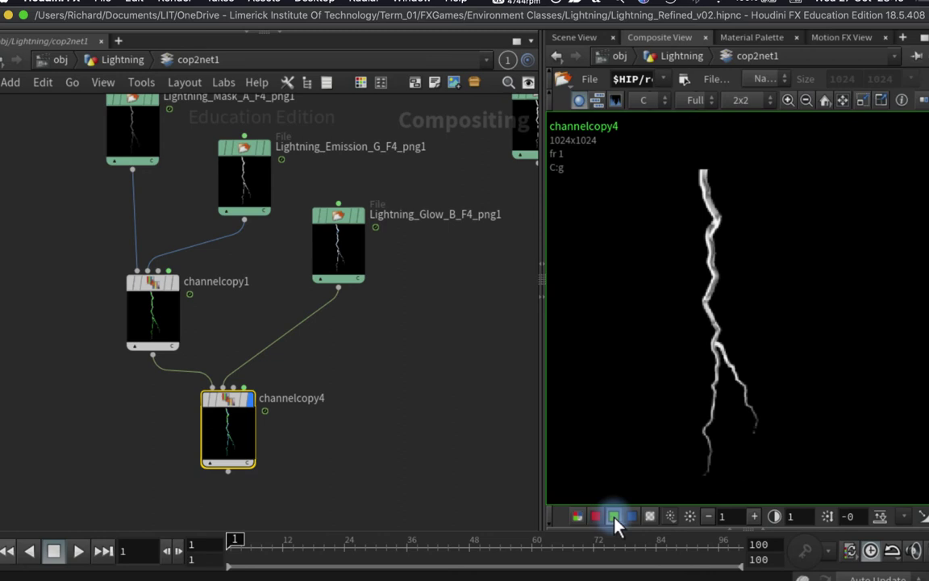
pyautogui.click(633, 516)
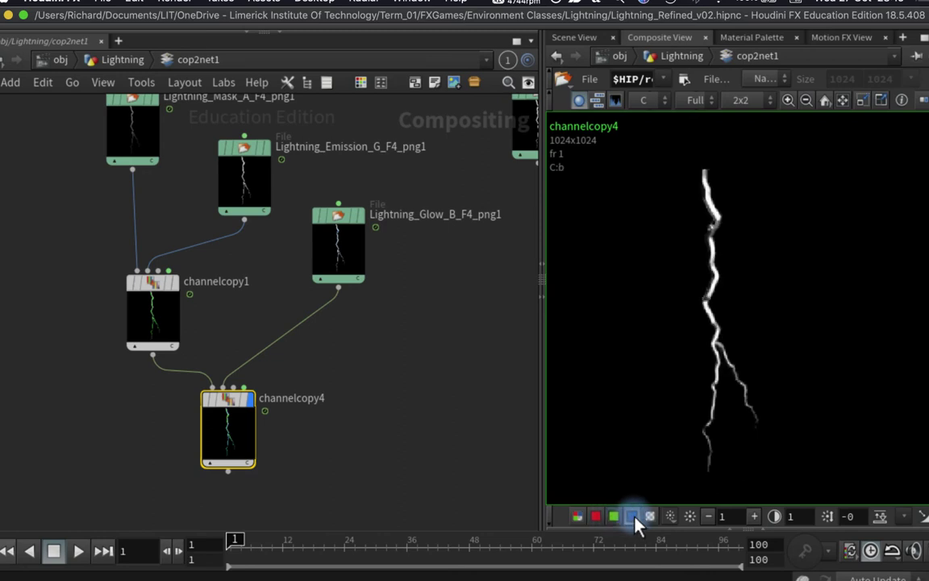
pyautogui.click(650, 517)
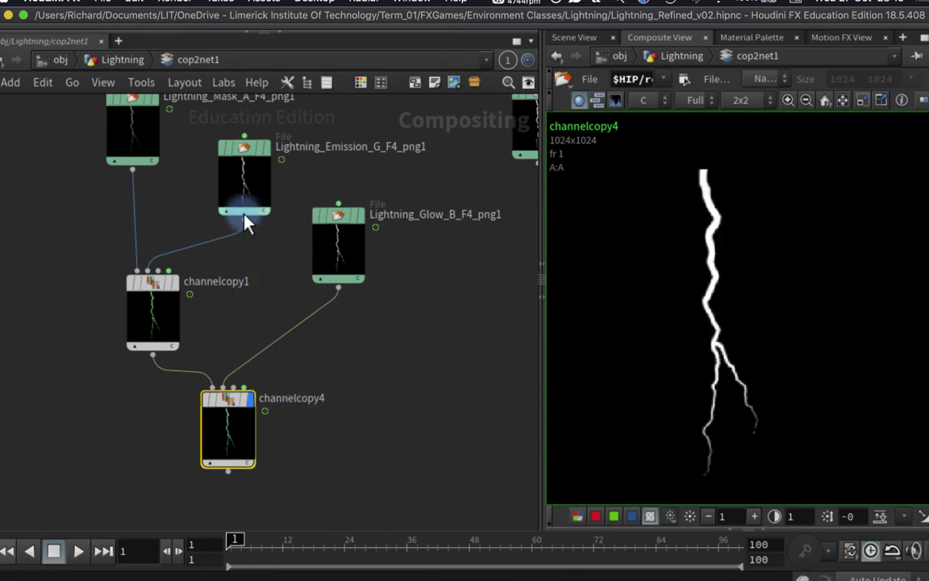
# Step: Add a Mosaic node below the second Channel Copy, wire the packed result into it and display the Mosaic
pyautogui.moveTo(328, 429); pyautogui.dragTo(338, 359, button='middle')
pyautogui.moveTo(260, 436); pyautogui.dragTo(273, 398, button='middle')
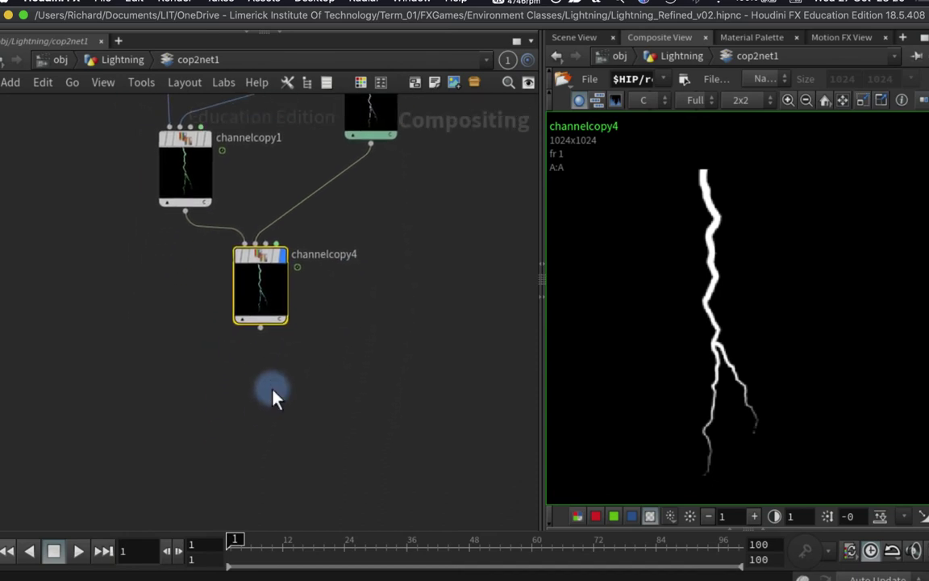
pyautogui.press('Tab')
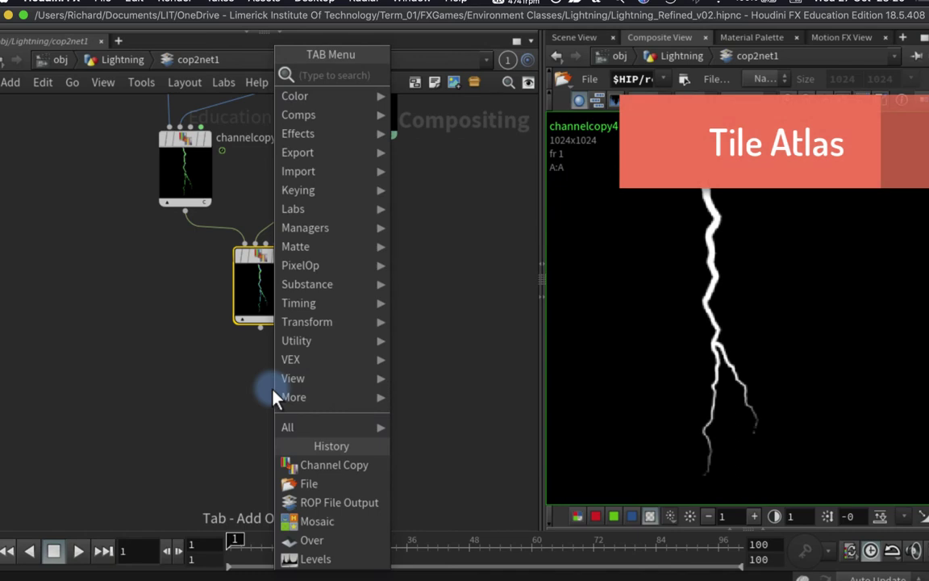
pyautogui.write('mos')
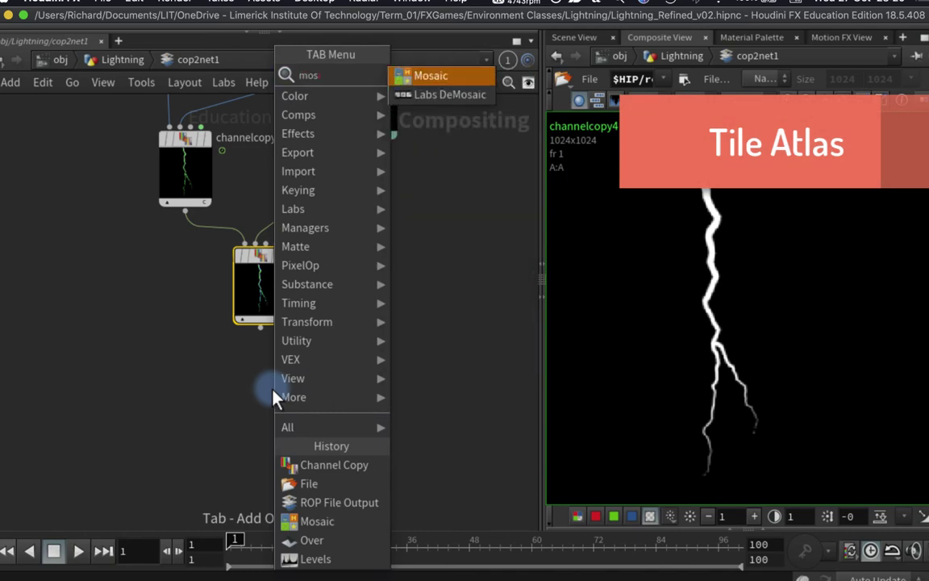
pyautogui.press('Return')
pyautogui.click(274, 396)
pyautogui.click(261, 328)
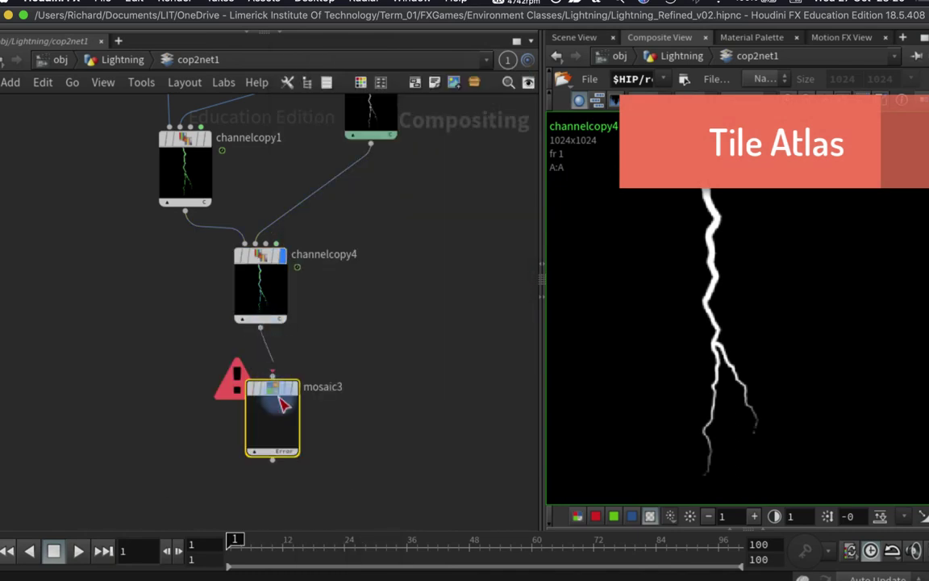
pyautogui.click(273, 377)
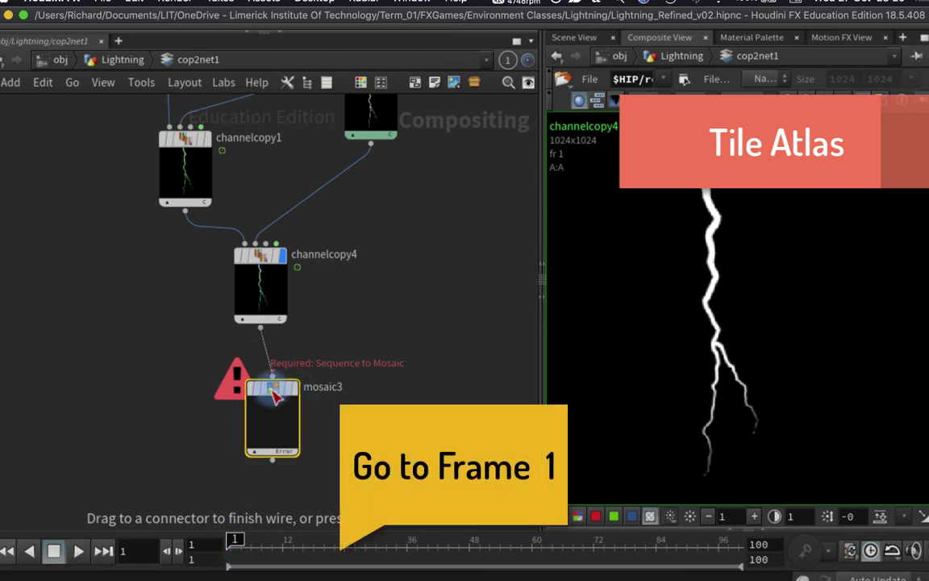
pyautogui.click(273, 377)
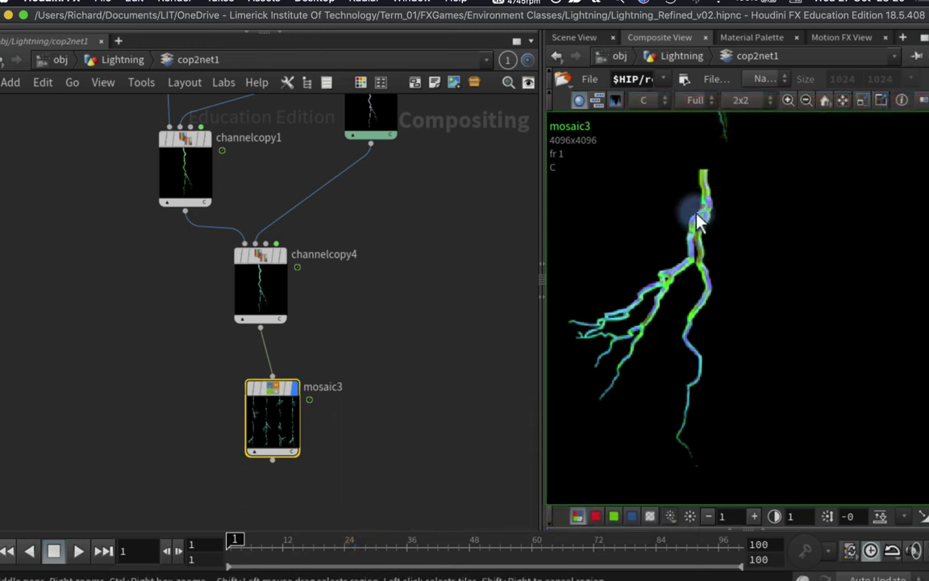
# Step: Inspect the mosaic atlas in colour and in its separate red, green, blue and alpha channels
pyautogui.moveTo(657, 247); pyautogui.dragTo(705, 245, button='middle')
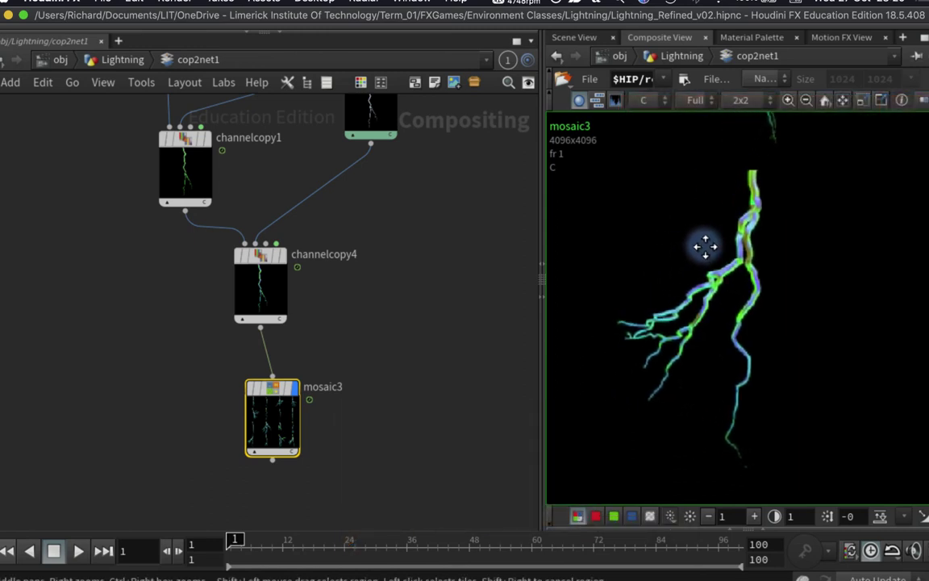
pyautogui.click(596, 517)
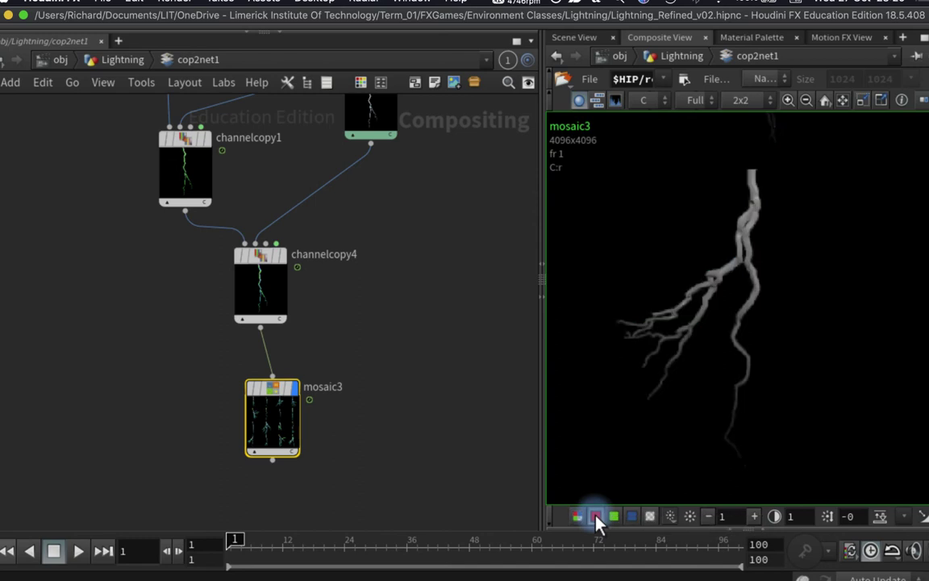
pyautogui.moveTo(669, 384); pyautogui.dragTo(793, 372, button='middle')
pyautogui.scroll(2, 793, 372)
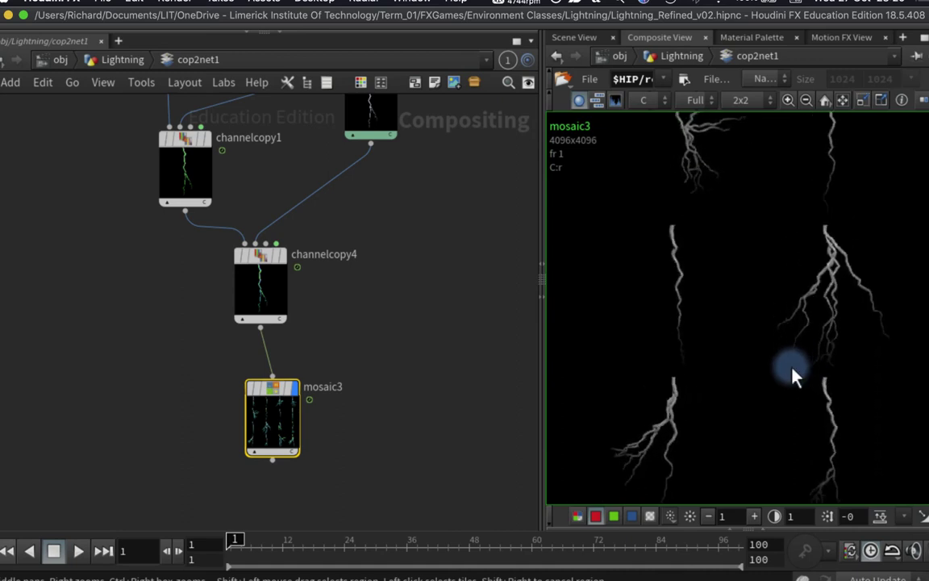
pyautogui.click(613, 516)
pyautogui.scroll(2, 675, 349)
pyautogui.moveTo(805, 378); pyautogui.dragTo(693, 452, button='middle')
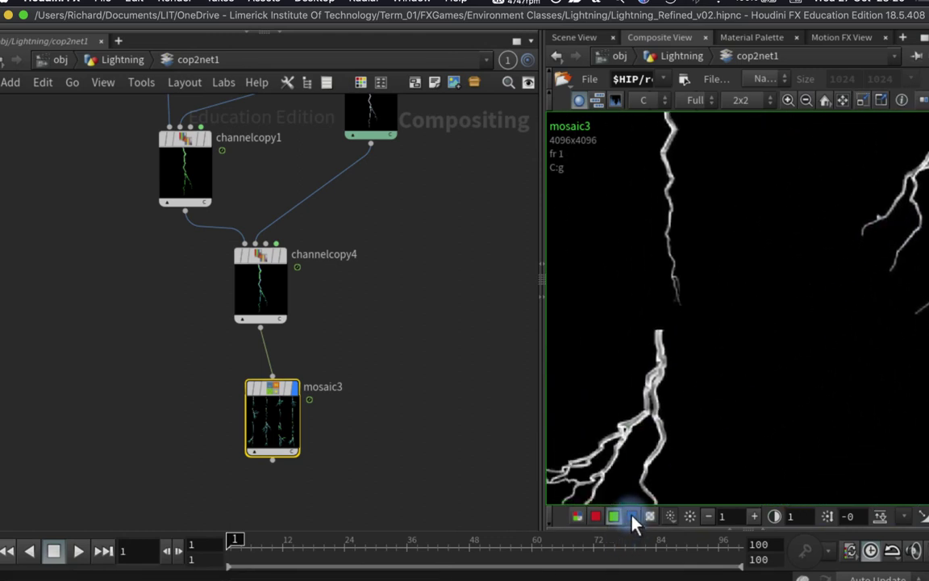
pyautogui.click(633, 516)
pyautogui.moveTo(724, 189); pyautogui.dragTo(771, 264, button='middle')
pyautogui.click(650, 516)
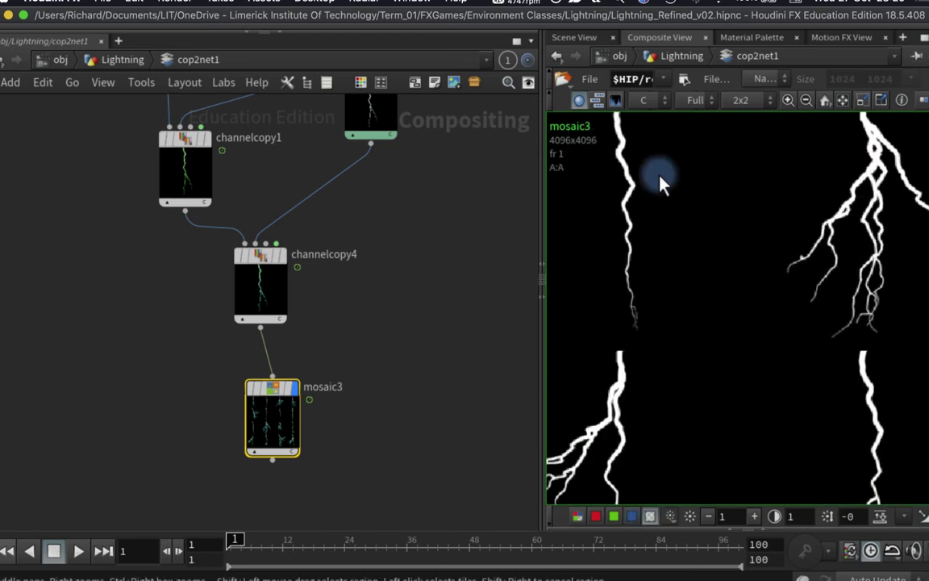
# Step: Align the Mosaic node directly beneath the second Channel Copy and examine the full atlas of lightning tiles
pyautogui.moveTo(275, 396); pyautogui.dragTo(262, 388)
pyautogui.scroll(-8, 730, 345)
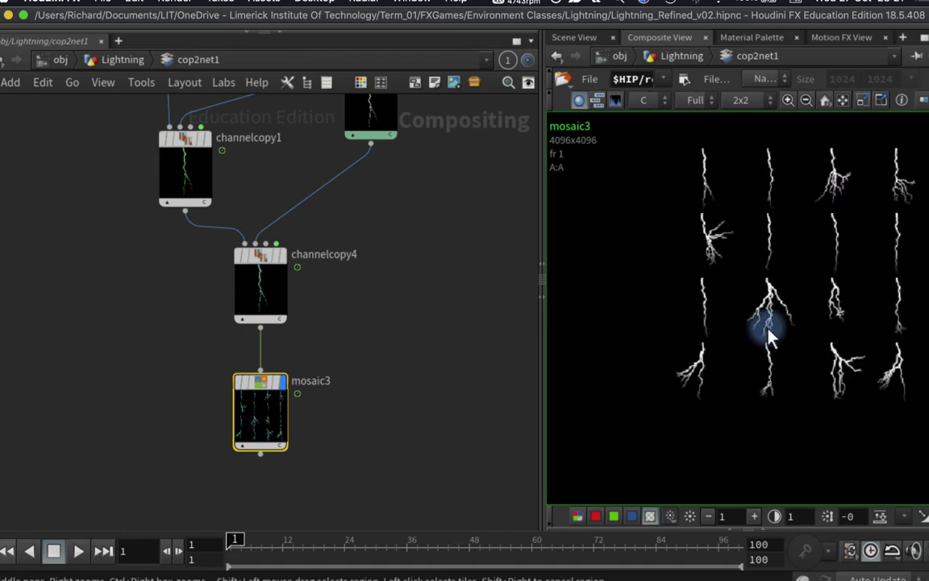
pyautogui.scroll(3, 710, 362)
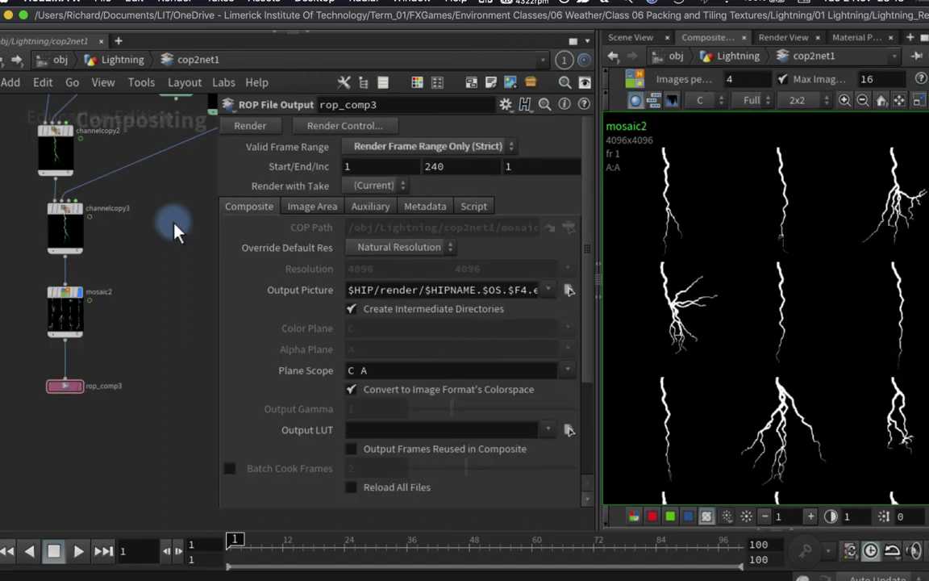
# Step: Set the ROP File Output to render only the current frame and save to $HIP/render/Lightning_Packed_Tiled_v02.png
pyautogui.click(394, 150)
pyautogui.click(401, 163)
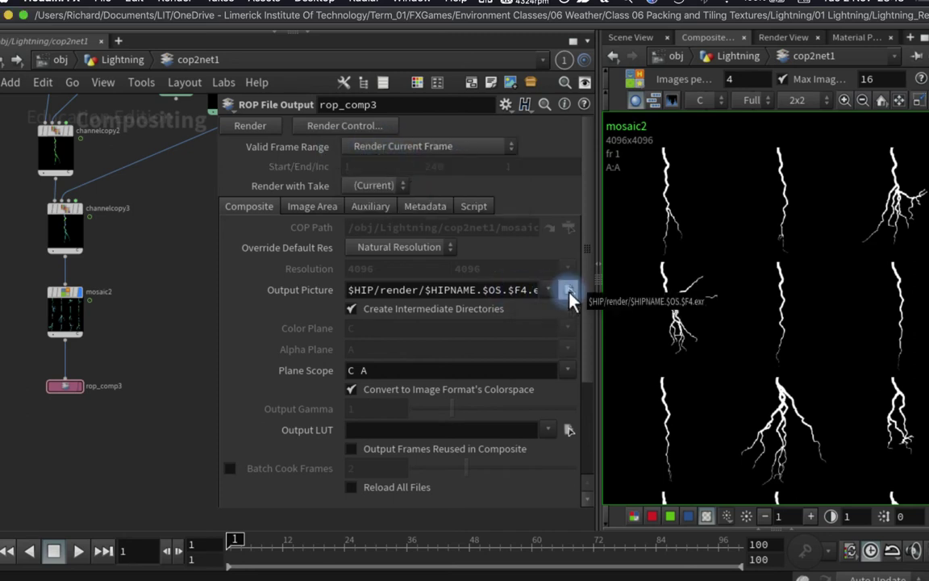
pyautogui.click(568, 290)
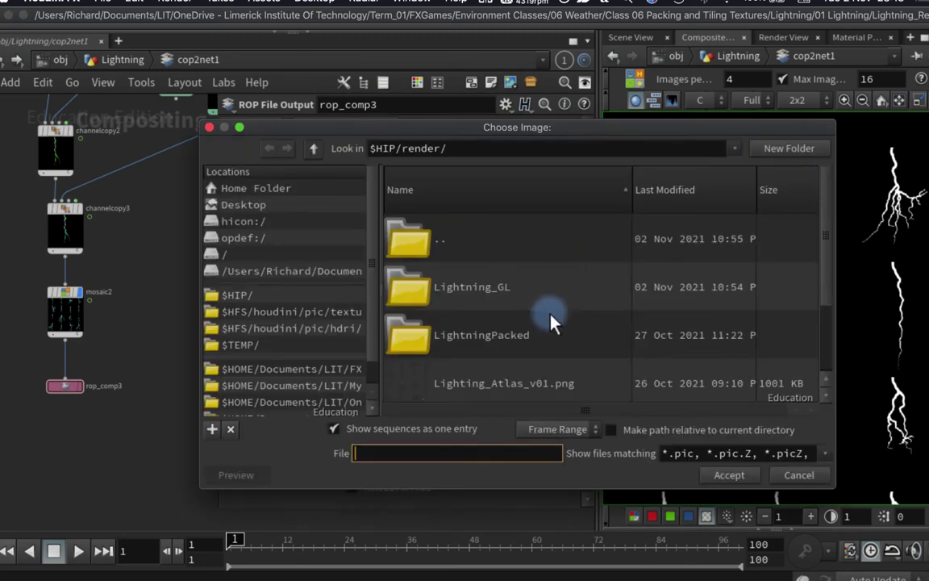
pyautogui.doubleClick(553, 339)
pyautogui.click(426, 453)
pyautogui.write('Lightning_')
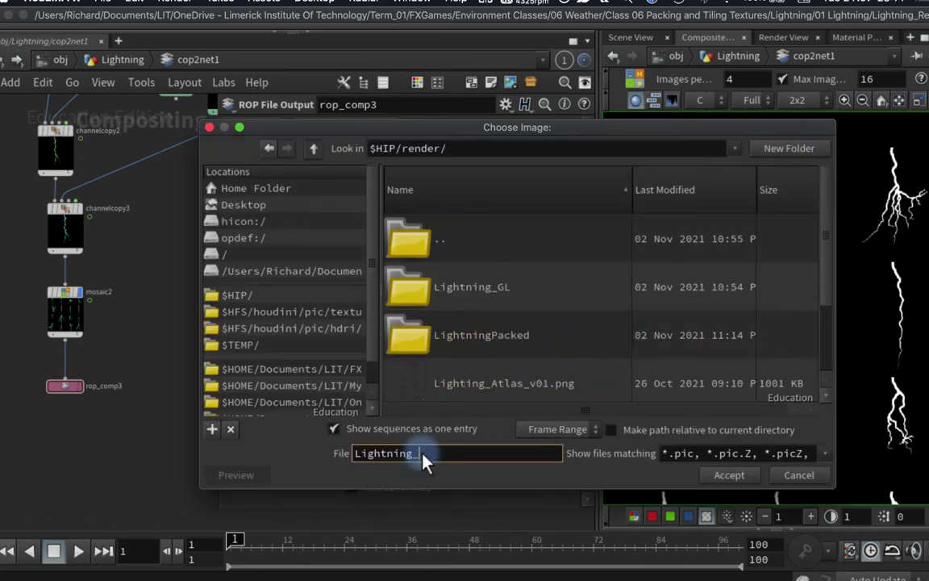
pyautogui.write('Packed_Tiled_v02.png')
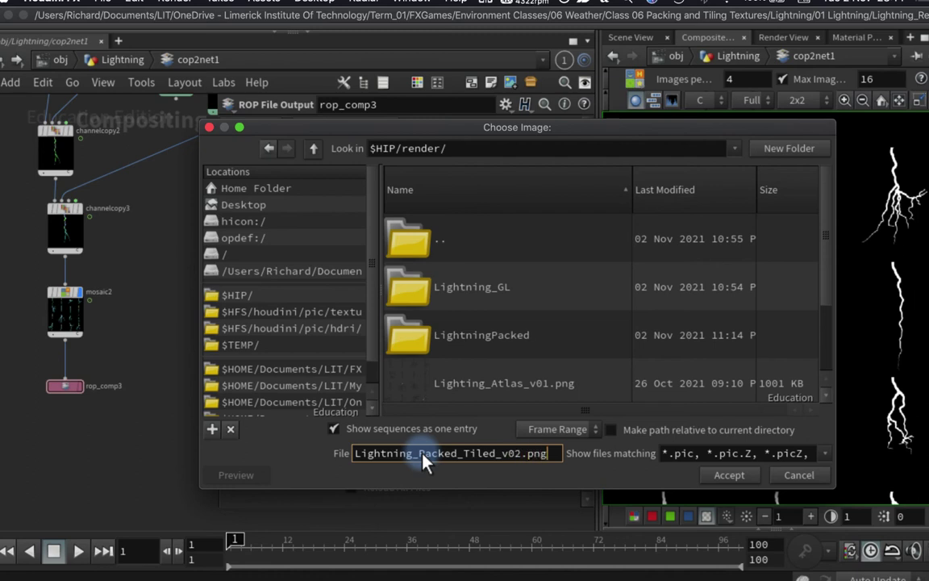
pyautogui.click(730, 475)
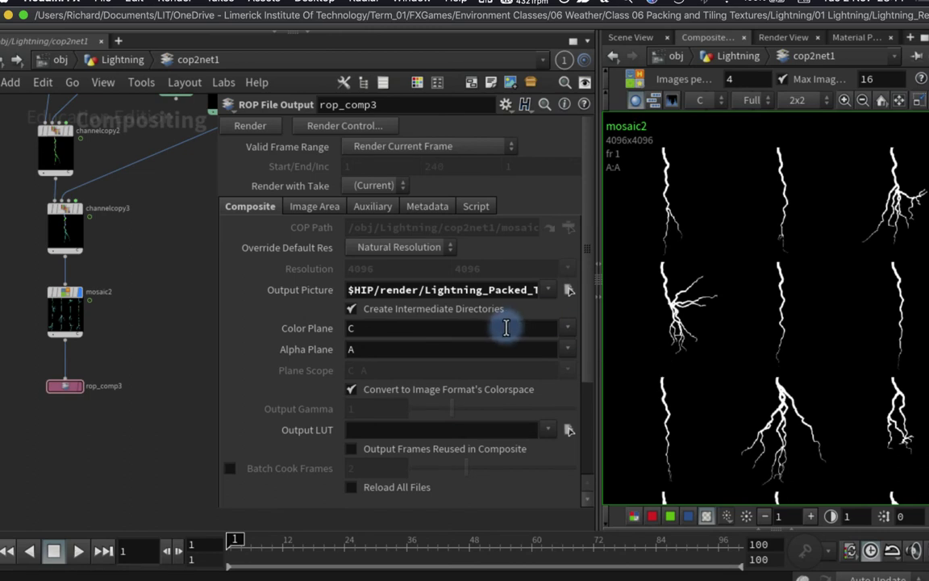
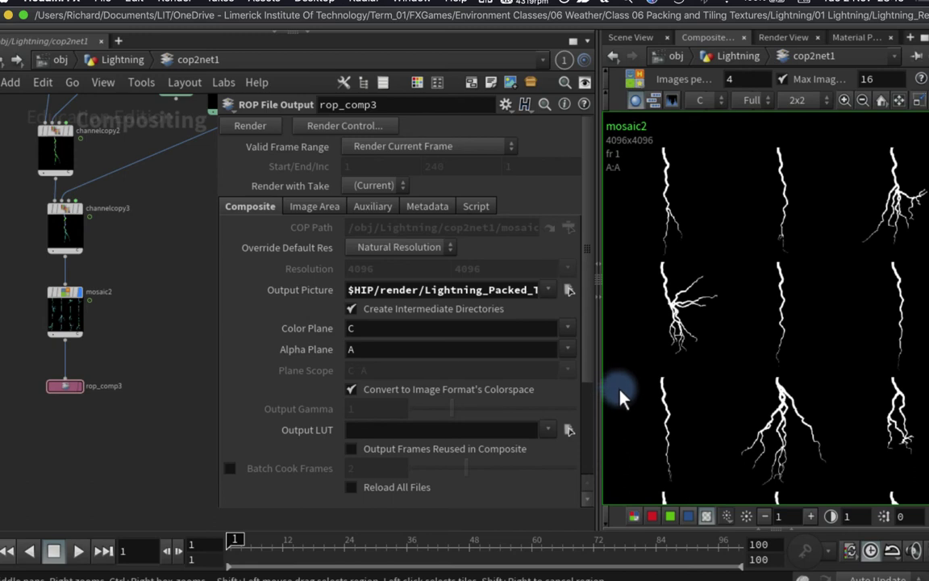
# Step: Look through the output node's settings, filter them to parameters with non-default values, and restore the list of all parameters
pyautogui.click(430, 208)
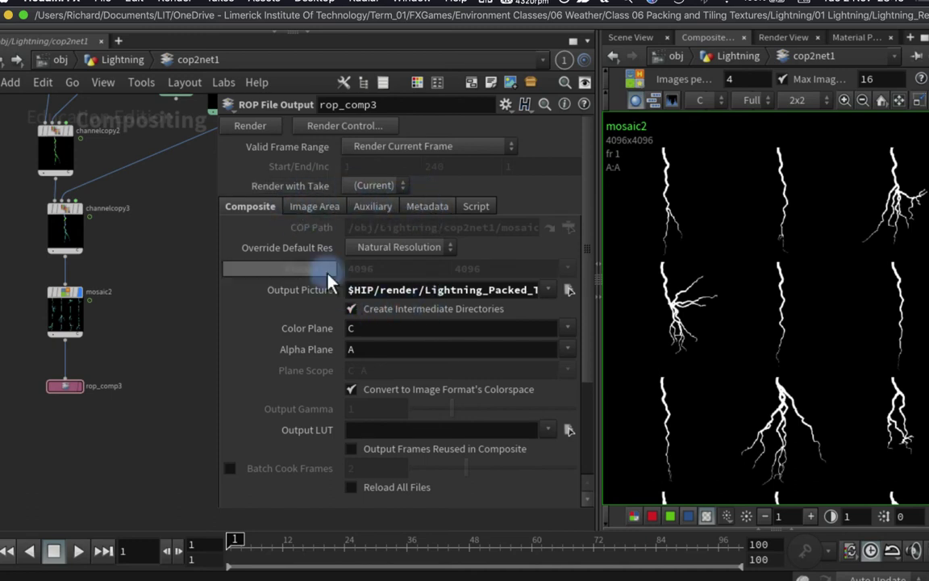
pyautogui.scroll(-3, 318, 302)
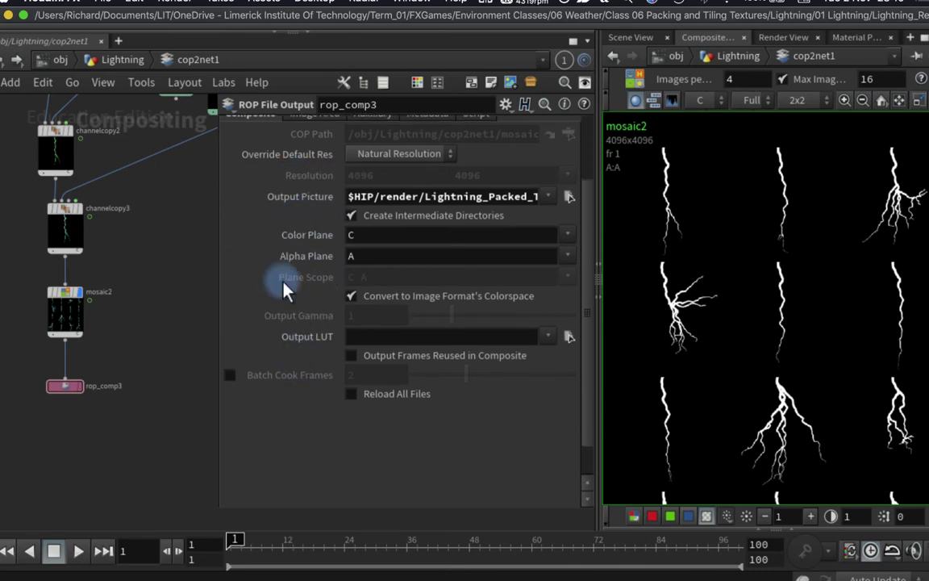
pyautogui.scroll(3, 276, 286)
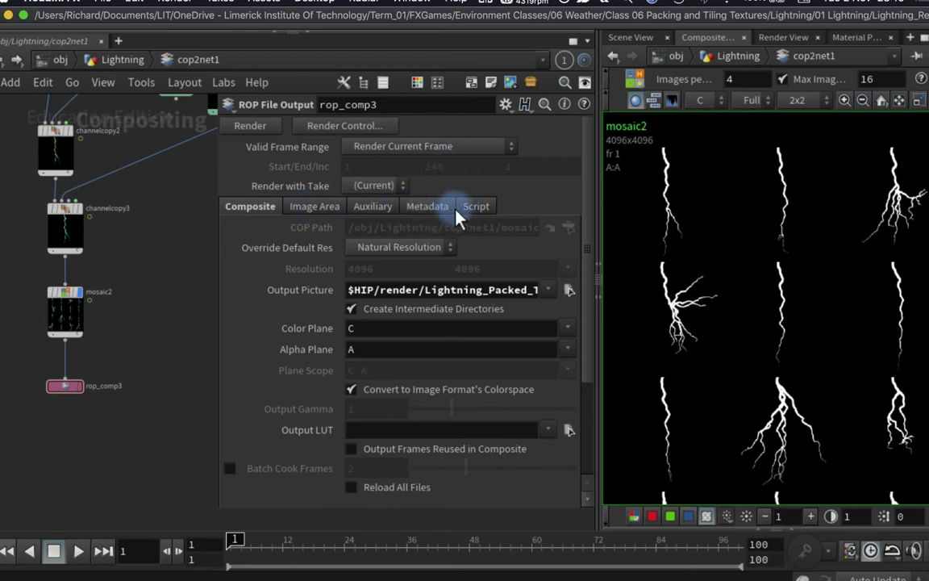
pyautogui.click(545, 109)
pyautogui.click(256, 126)
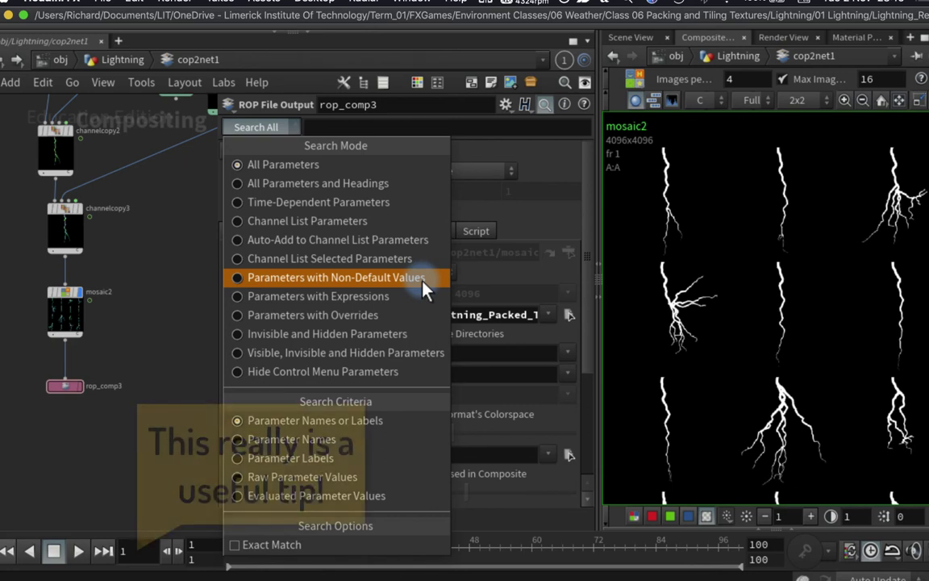
pyautogui.click(376, 284)
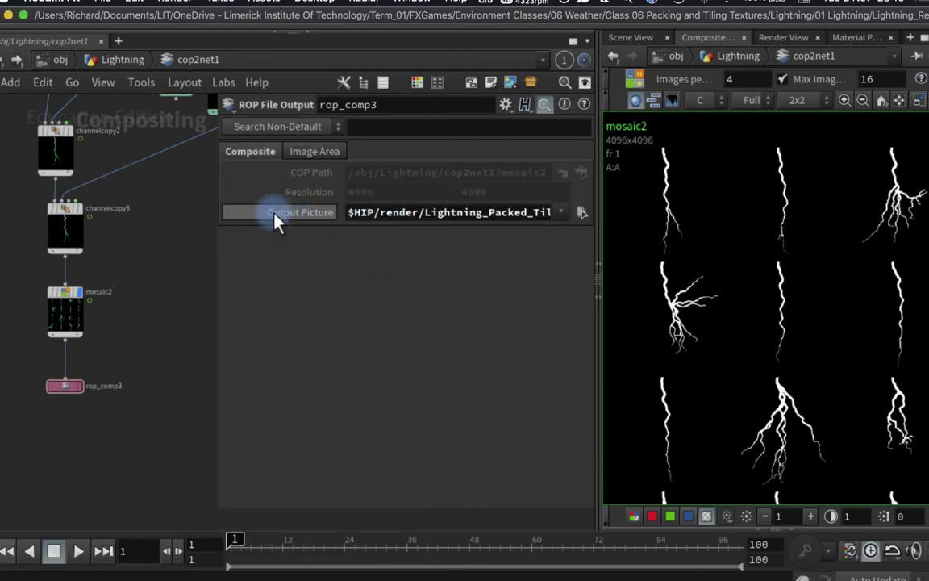
pyautogui.click(315, 129)
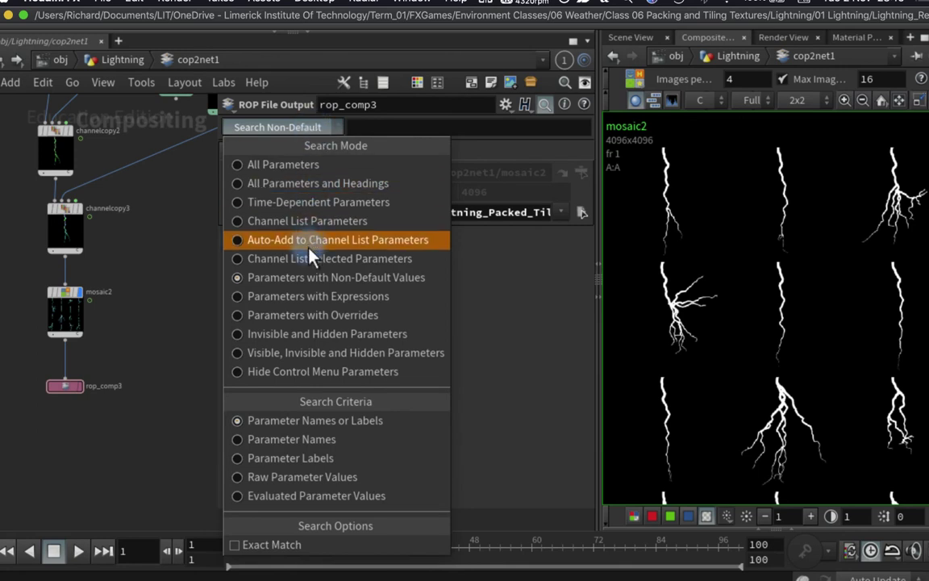
pyautogui.click(311, 165)
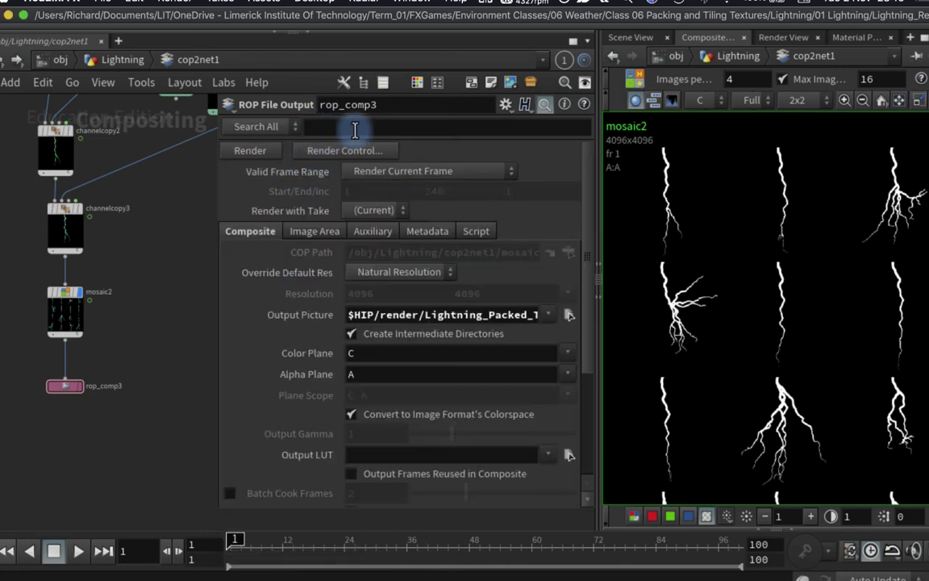
# Step: Search the output node's parameters for "prem" and clear the search text
pyautogui.click(355, 128)
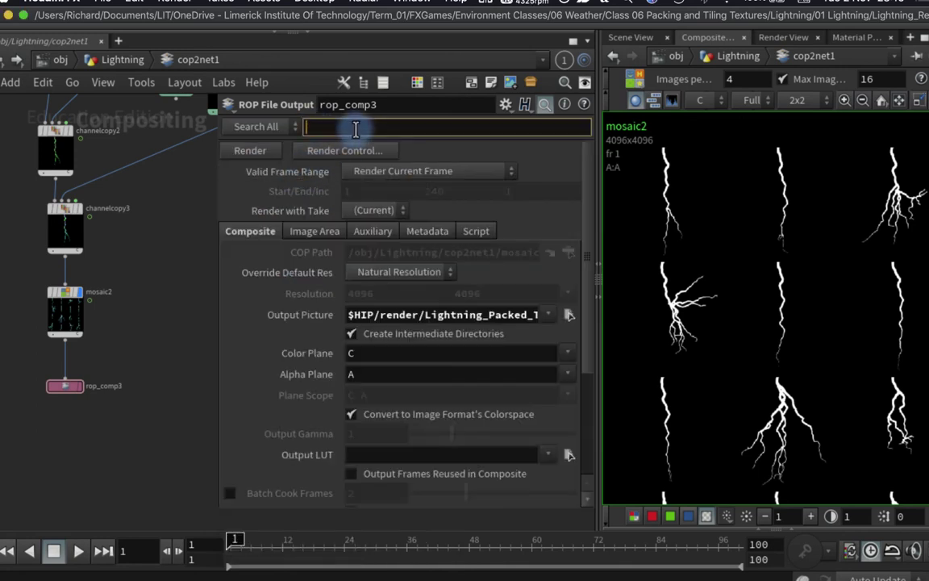
pyautogui.write('prem')
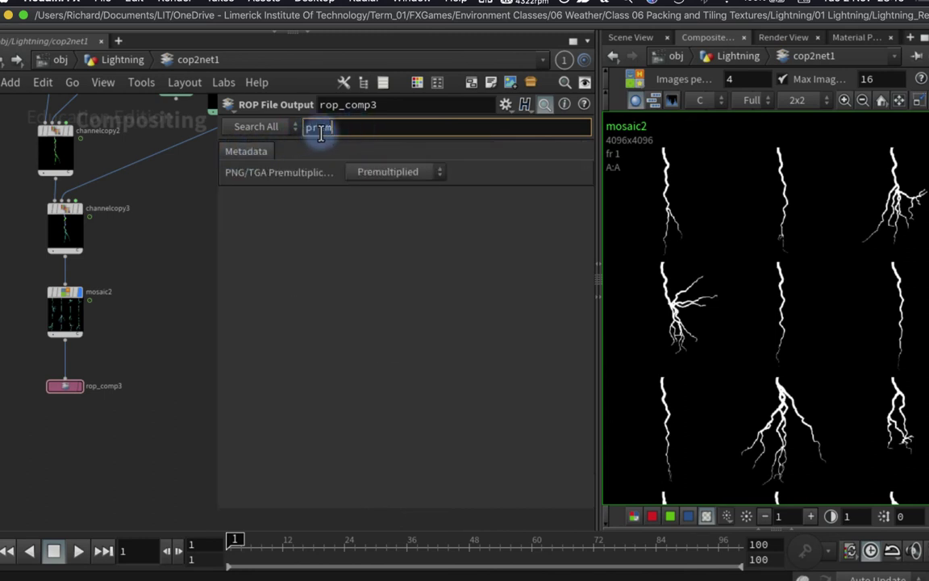
pyautogui.moveTo(356, 127); pyautogui.dragTo(284, 137)
pyautogui.press('BackSpace')
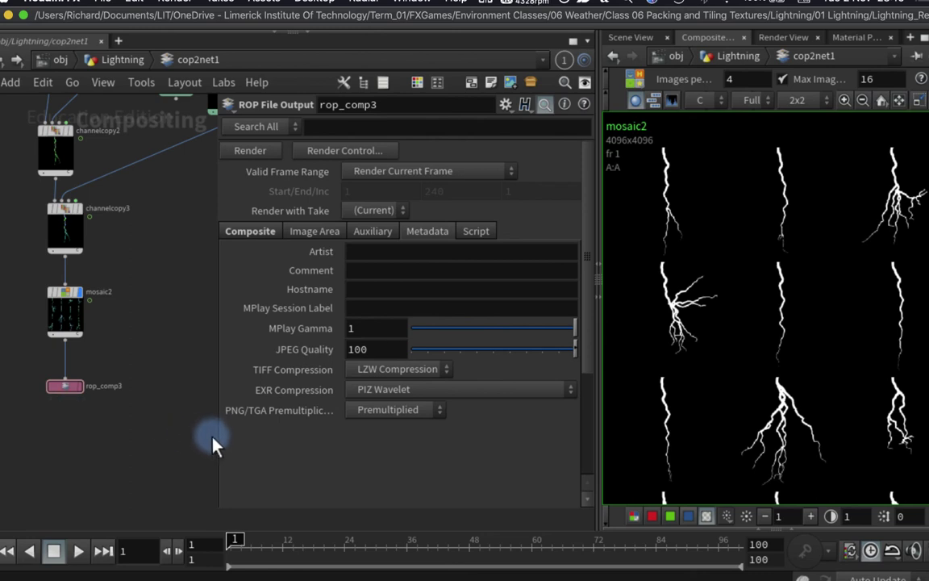
# Step: Set the output node's PNG/TGA premultiplication to Unpremultiplied and render the packed atlas
pyautogui.moveTo(214, 436); pyautogui.dragTo(192, 436)
pyautogui.click(360, 415)
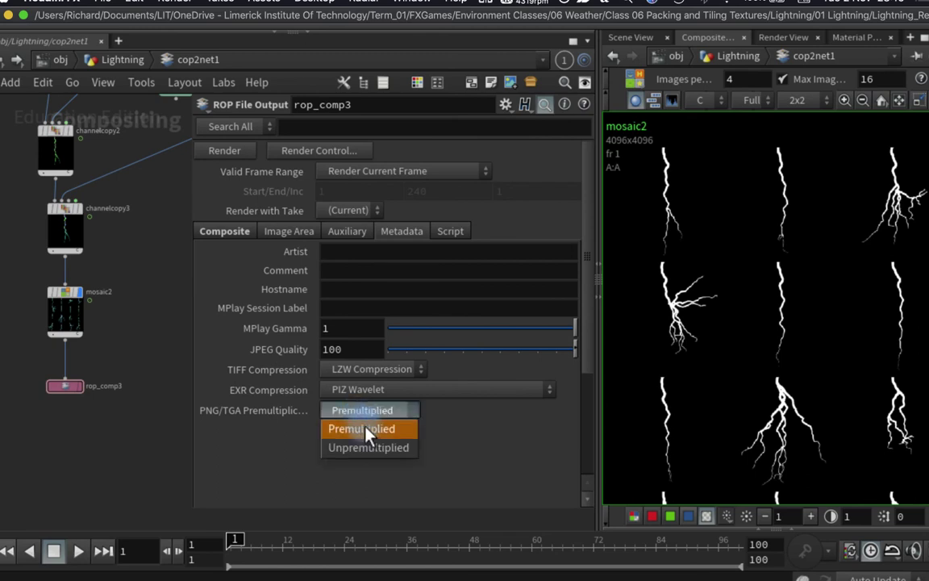
pyautogui.click(373, 448)
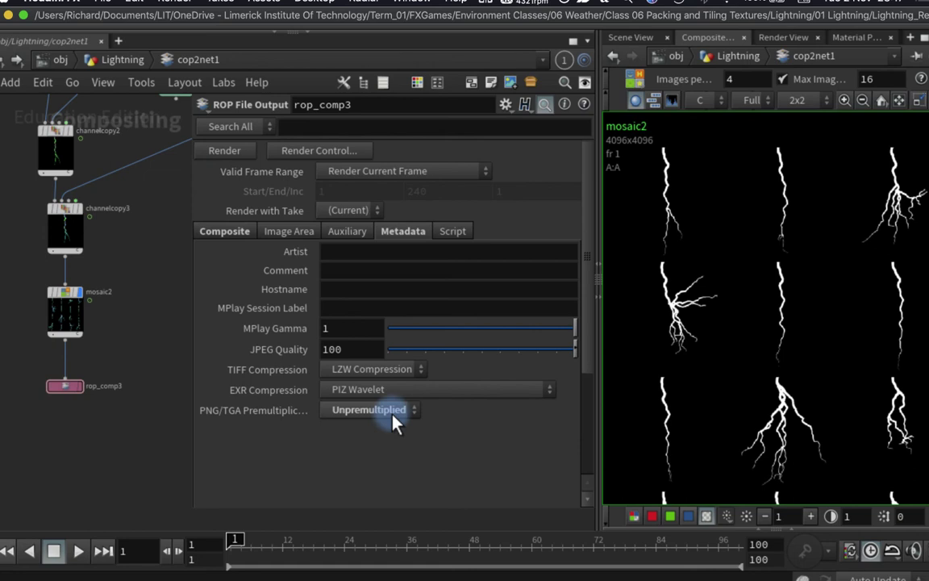
pyautogui.click(223, 234)
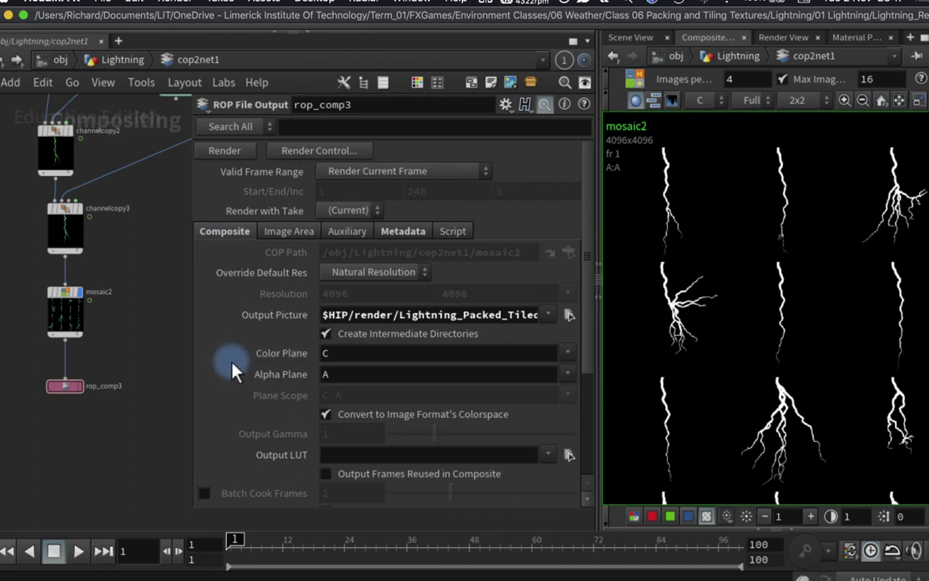
pyautogui.click(225, 151)
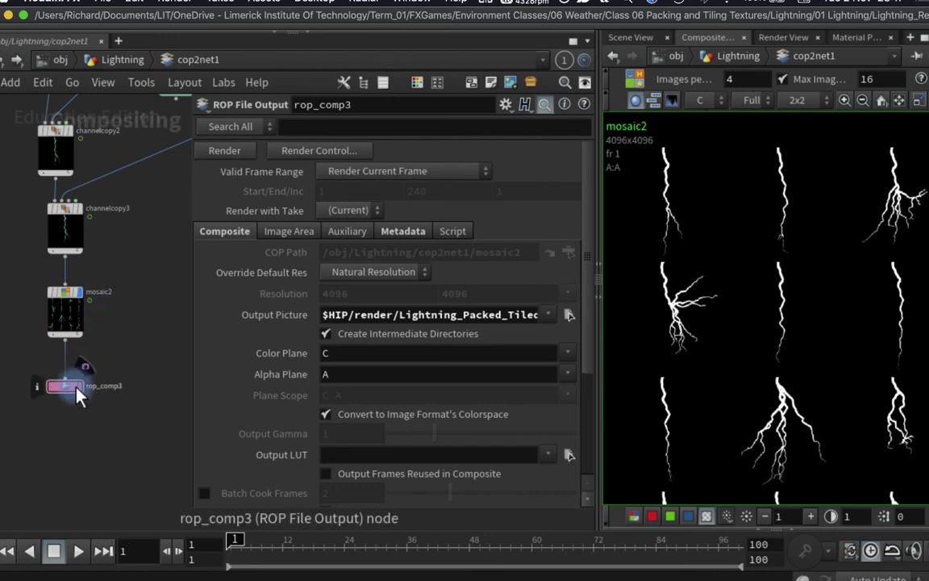
# Step: Add a File node directly below the ROP File Output node
pyautogui.press('Tab')
pyautogui.write('file')
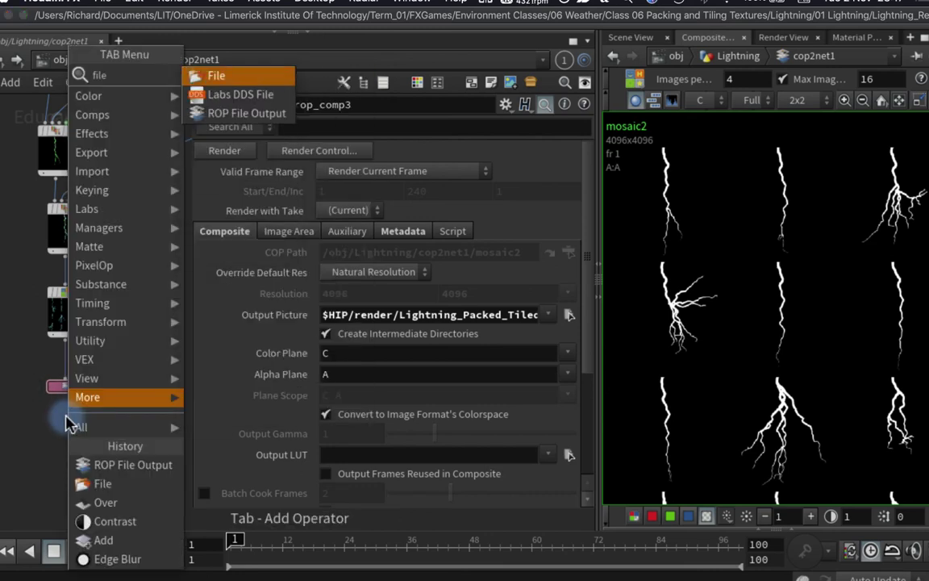
pyautogui.press('Return')
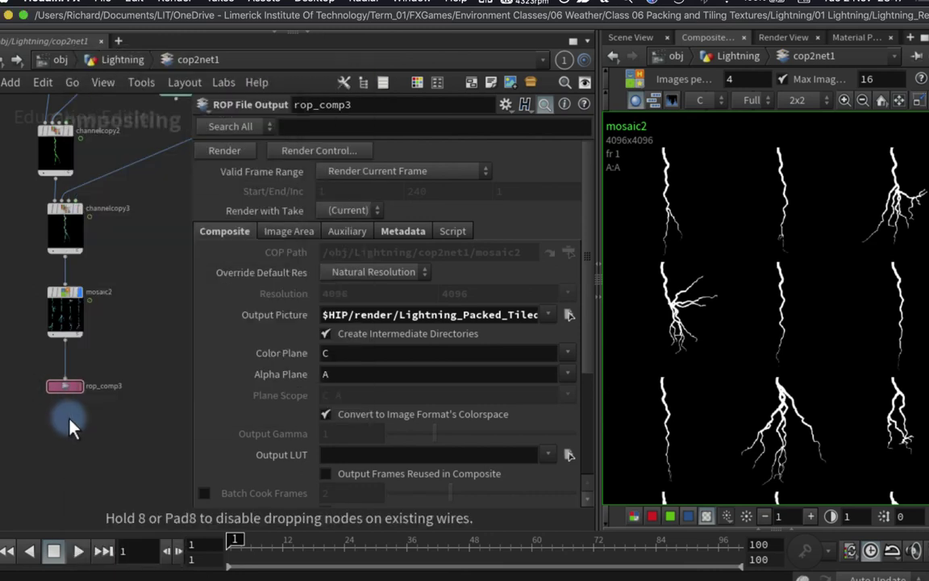
pyautogui.click(69, 425)
# Step: Copy the ROP's output picture path into the new File node so it loads $HIP/render/Lightning_Packed_Tiled_v02.png
pyautogui.click(71, 387)
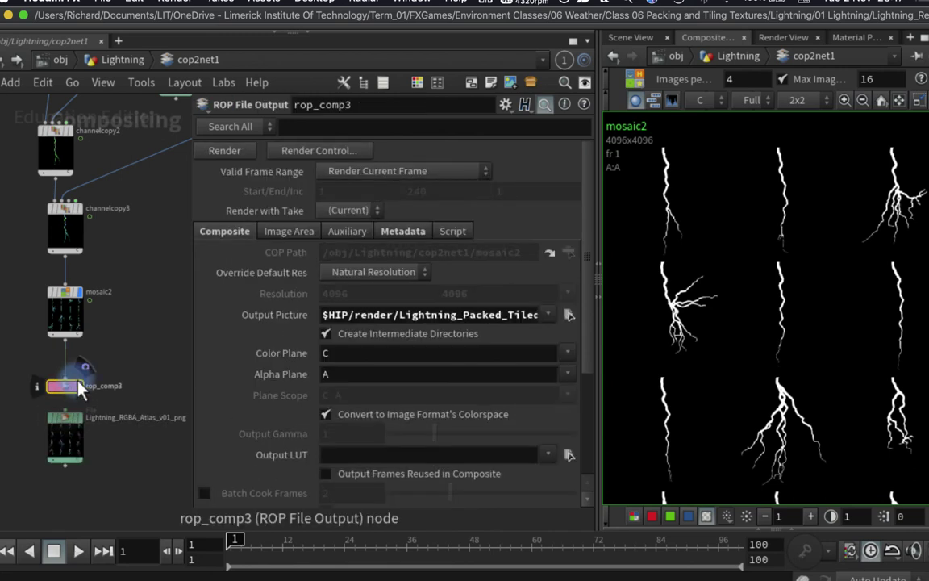
pyautogui.doubleClick(383, 314)
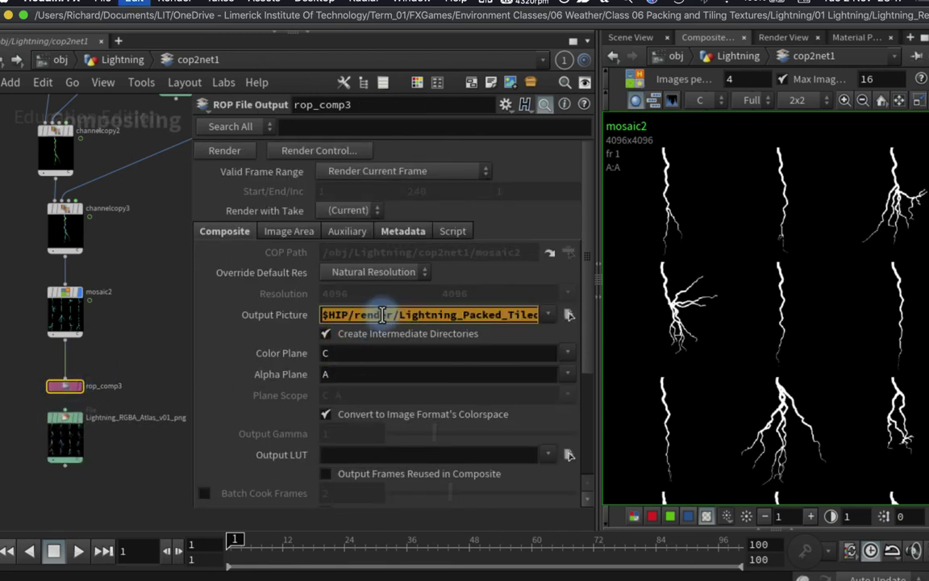
pyautogui.click(69, 428)
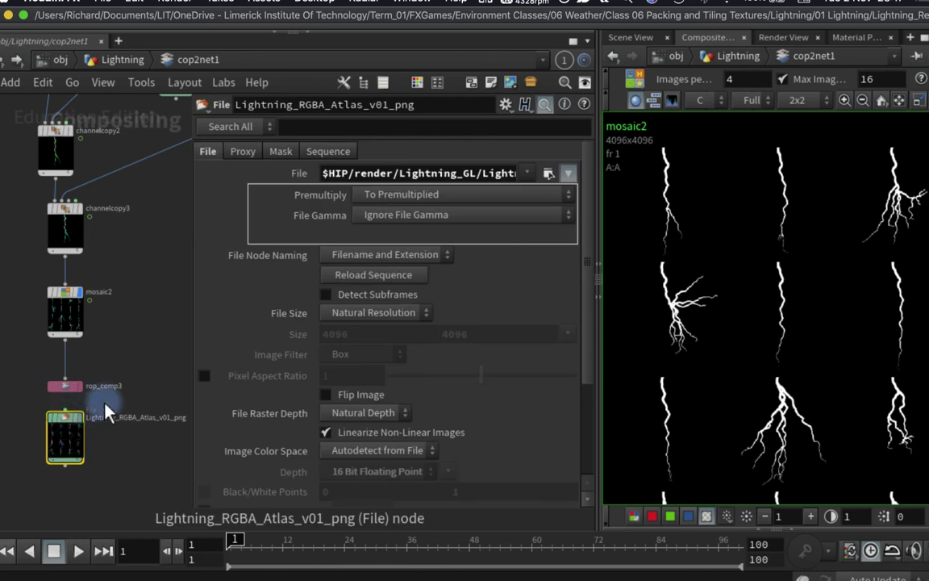
pyautogui.doubleClick(414, 173)
pyautogui.write('$HIP/render/Lightning_Packed_Tiled_v02.png')
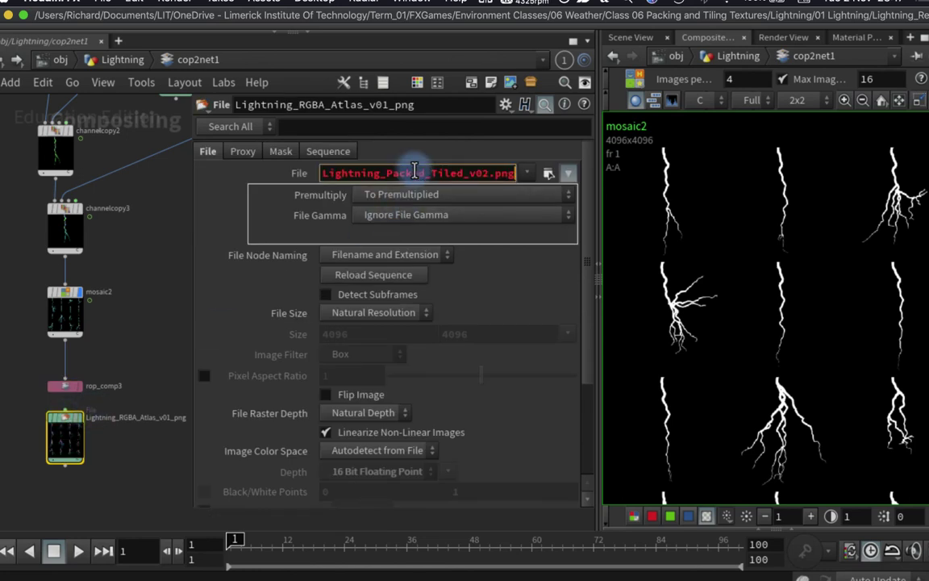
pyautogui.press('Return')
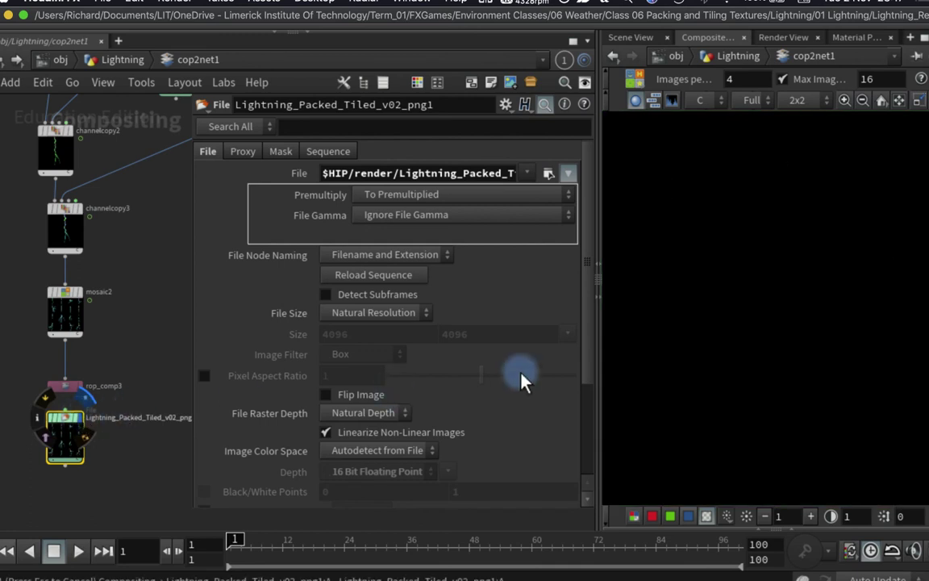
# Step: Display the loaded atlas file in full colour and examine one lightning bolt up close
pyautogui.click(68, 427)
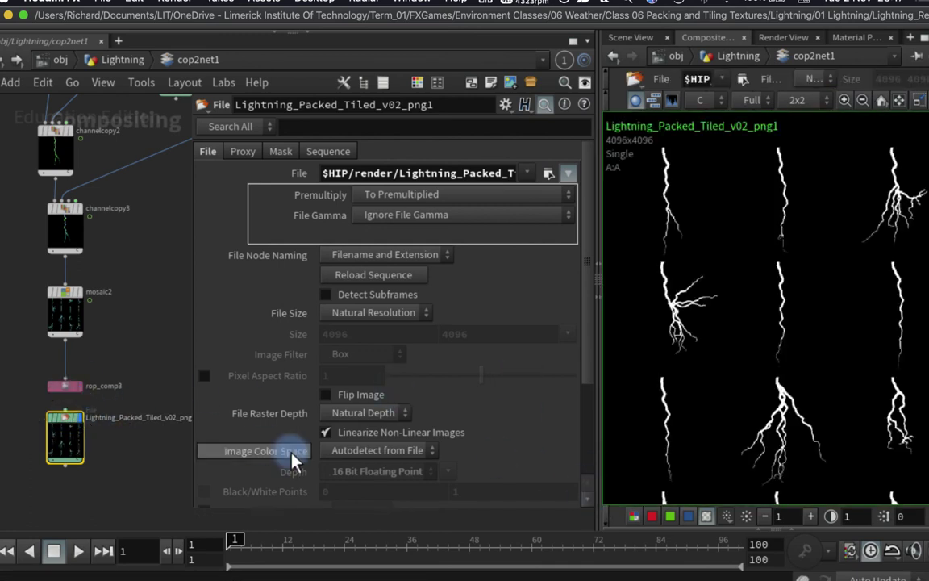
pyautogui.click(636, 520)
pyautogui.scroll(4, 726, 327)
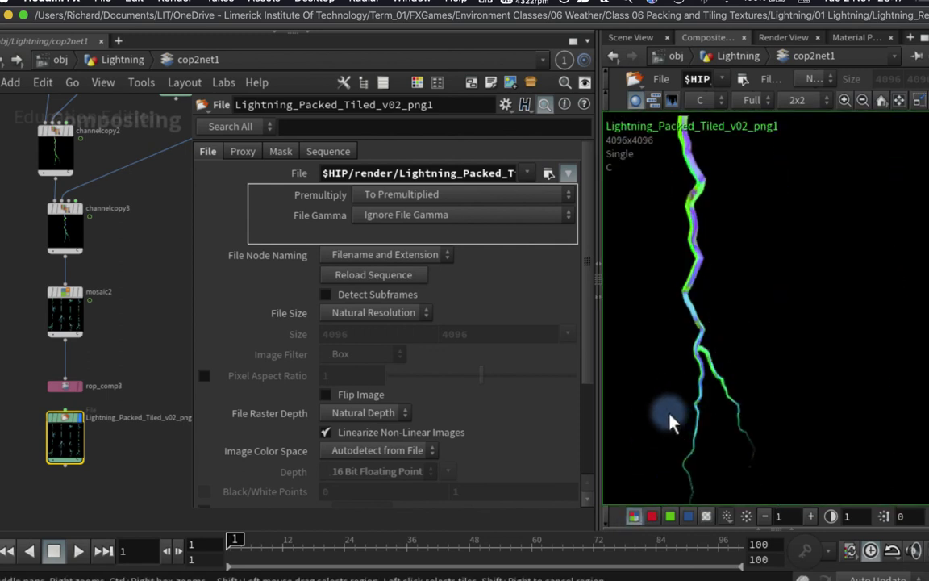
# Step: Show the Mosaic beside the loaded file and frame the same lightning bolt in both views for comparison
pyautogui.click(83, 302)
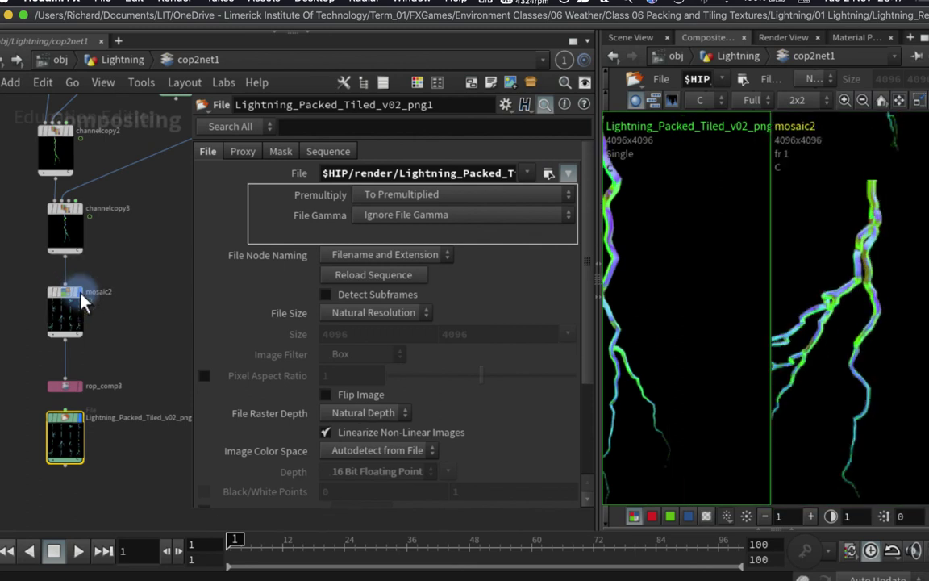
pyautogui.moveTo(669, 280); pyautogui.dragTo(699, 303, button='middle')
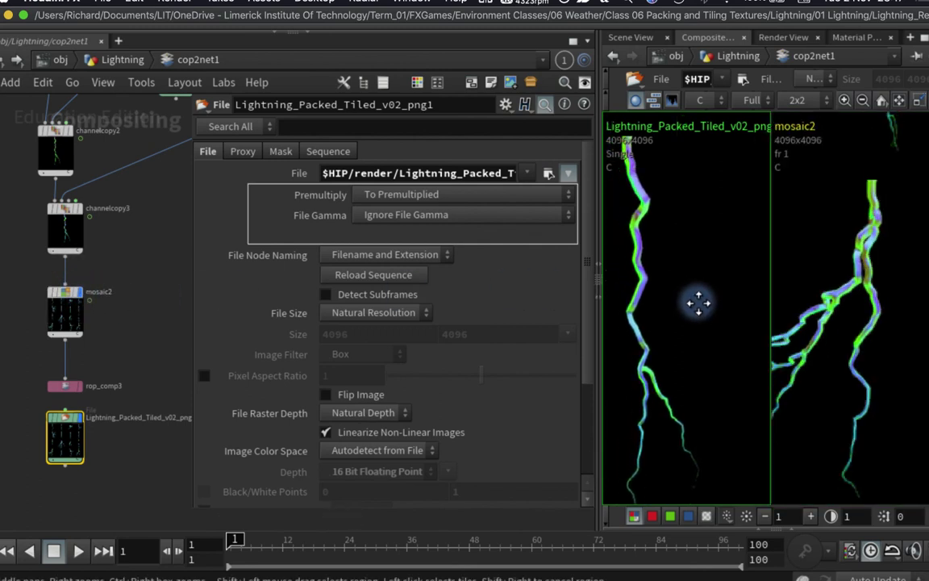
pyautogui.moveTo(632, 235); pyautogui.dragTo(789, 133, button='middle')
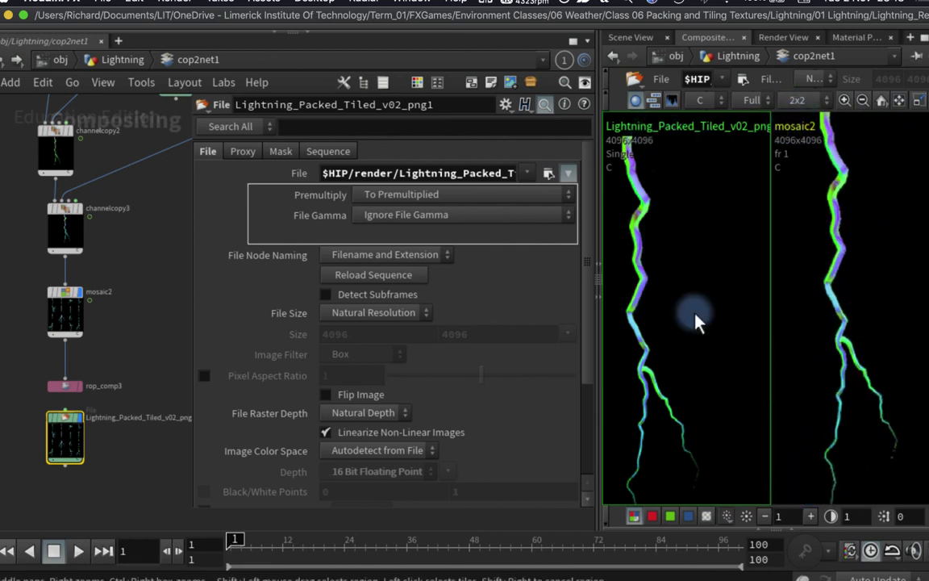
pyautogui.moveTo(695, 316); pyautogui.dragTo(802, 233, button='middle')
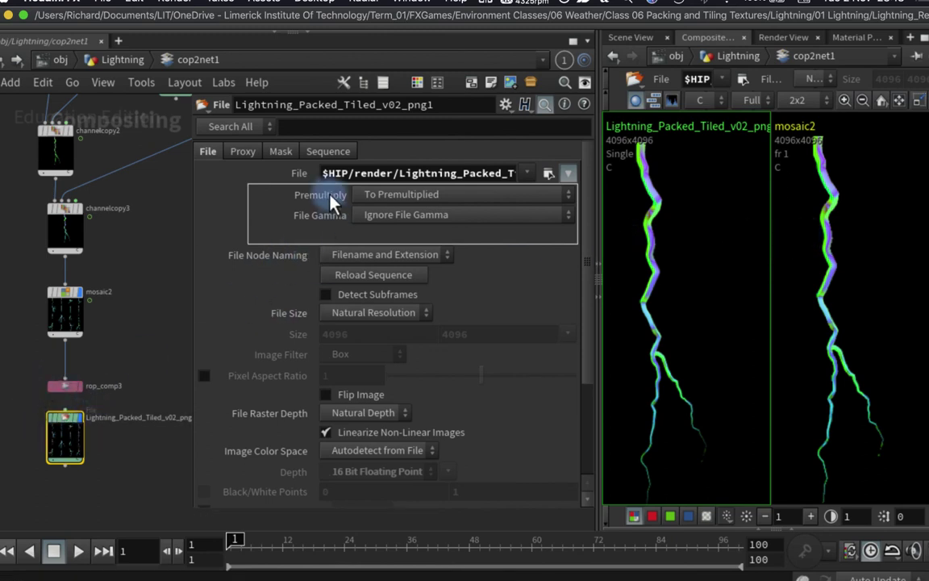
# Step: Set the File node's Premultiply option to Leave Unpremultiplied and compare the blue channel of both images
pyautogui.click(406, 196)
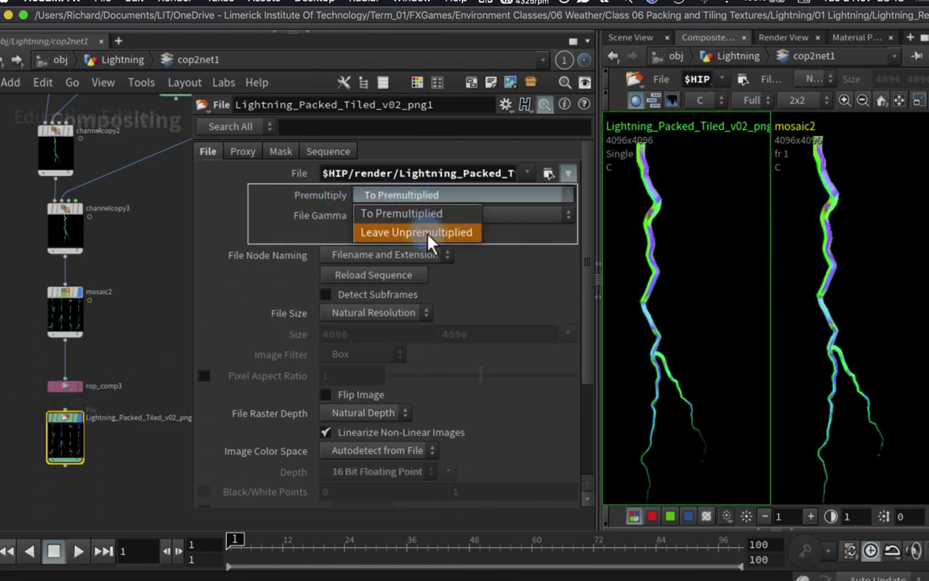
pyautogui.click(427, 233)
pyautogui.press('b')
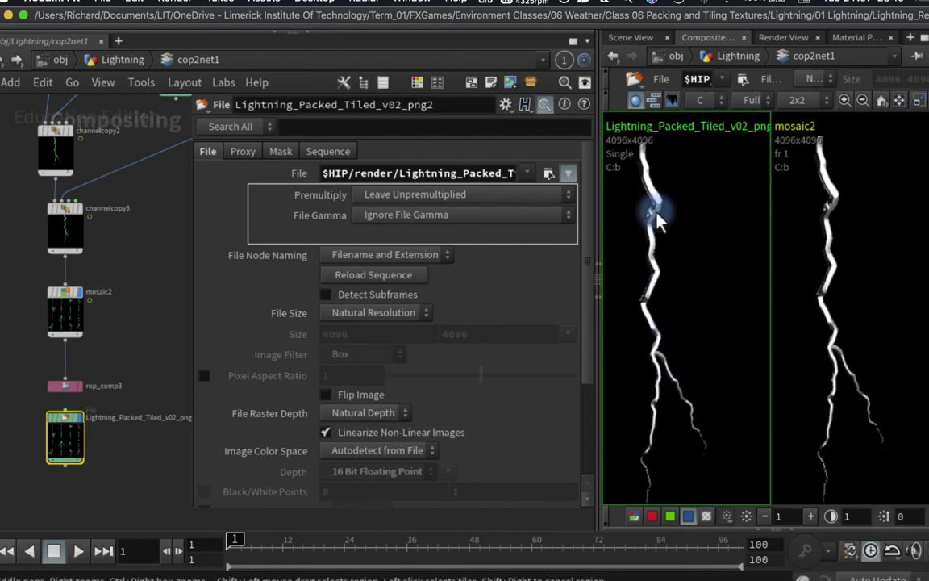
# Step: Compare the alpha channel of the loaded atlas file with that of the Mosaic
pyautogui.click(707, 516)
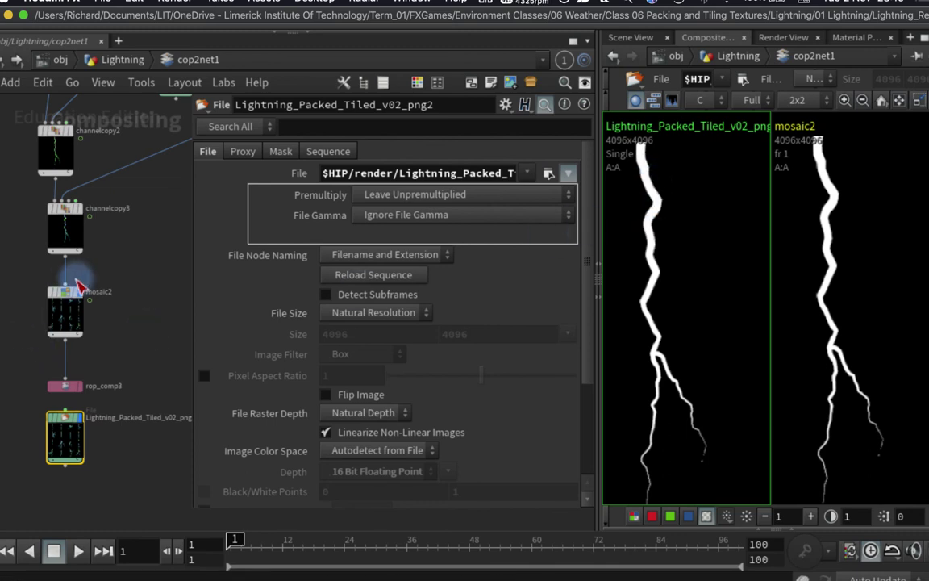
pyautogui.moveTo(70, 300)
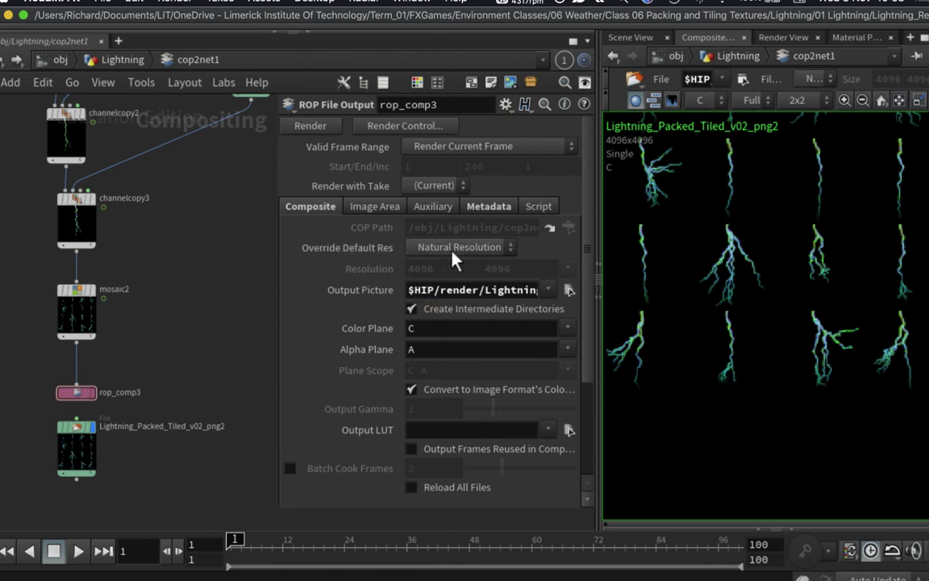
# Step: Override the ROP File Output's default resolution with a specified resolution of 1024 by 720
pyautogui.click(489, 250)
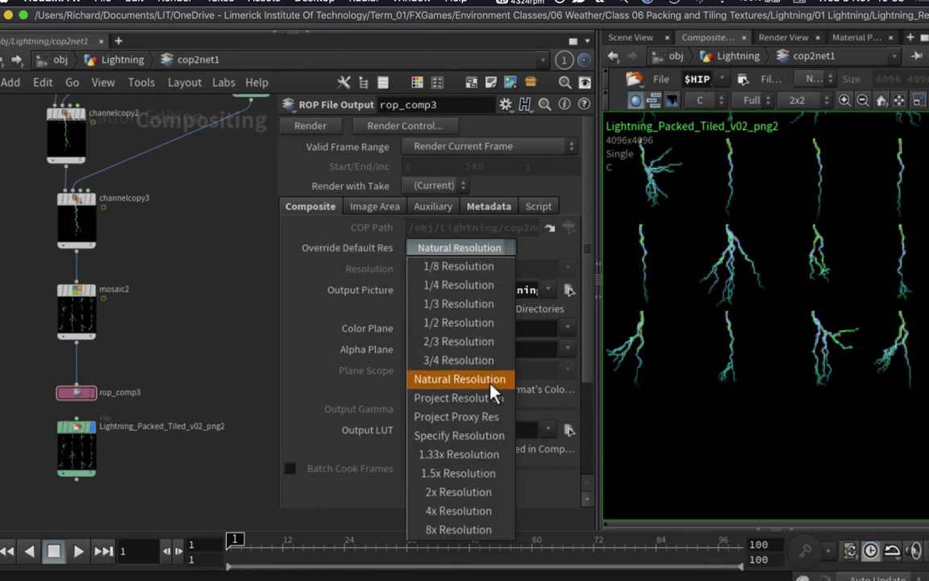
pyautogui.click(496, 437)
pyautogui.click(443, 269)
pyautogui.write('1024')
pyautogui.press('Tab')
pyautogui.write('1024 ')
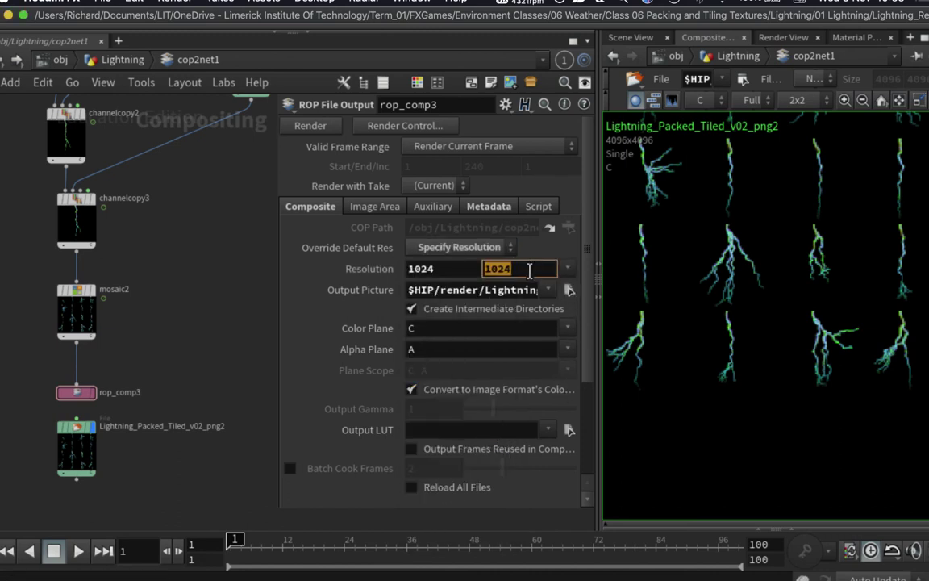
pyautogui.write('720')
pyautogui.press('Tab')
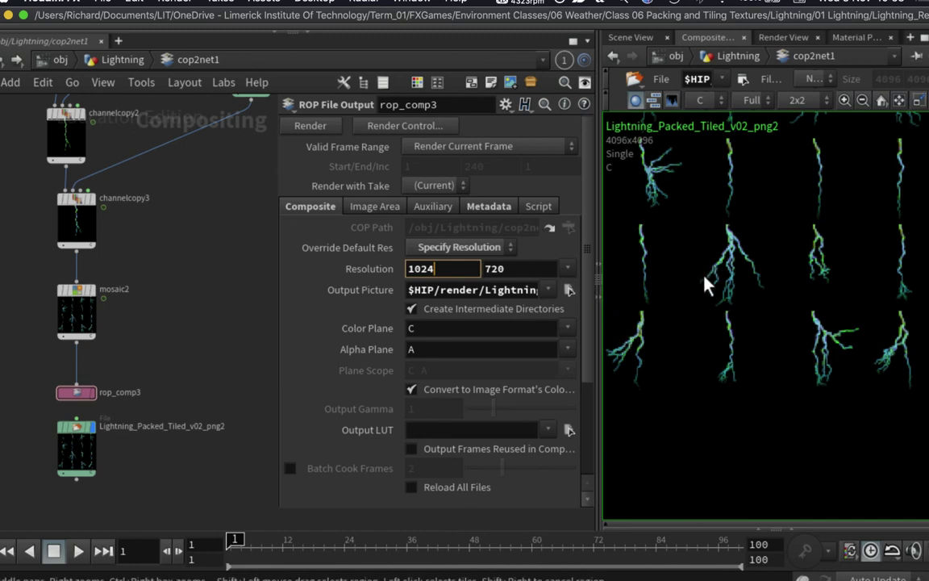
# Step: Set the Mosaic to 3 images per line and a maximum of 9 images per frame
pyautogui.moveTo(690, 290); pyautogui.dragTo(668, 259, button='middle')
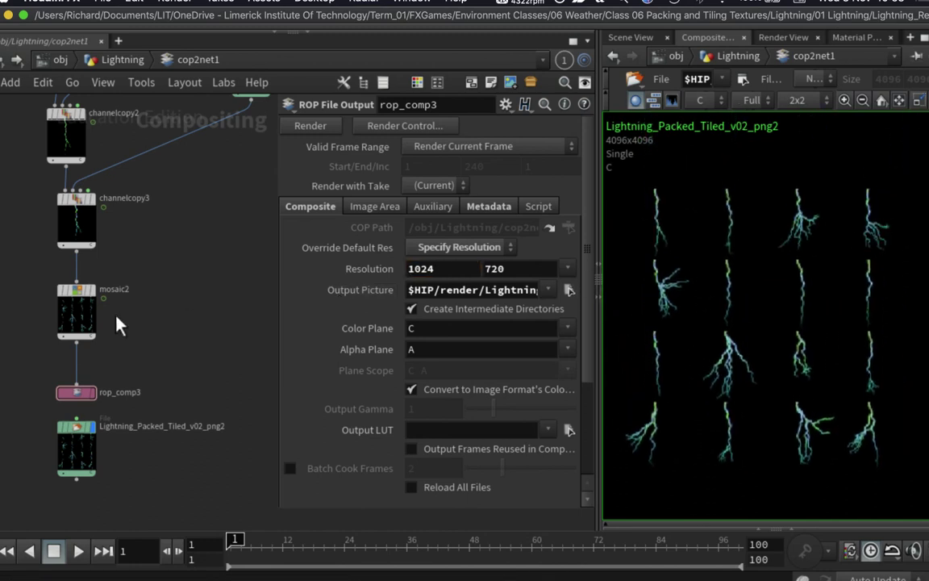
pyautogui.click(77, 300)
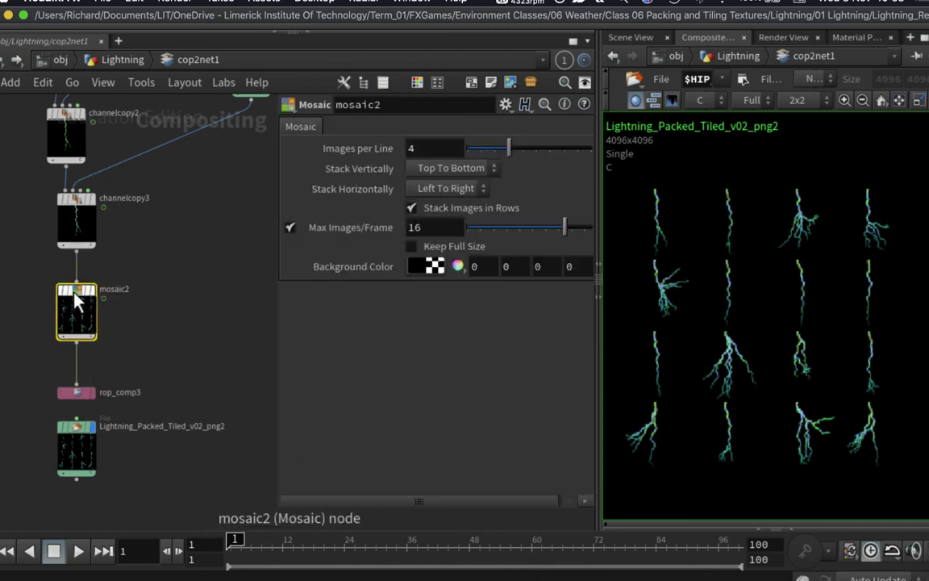
pyautogui.click(432, 229)
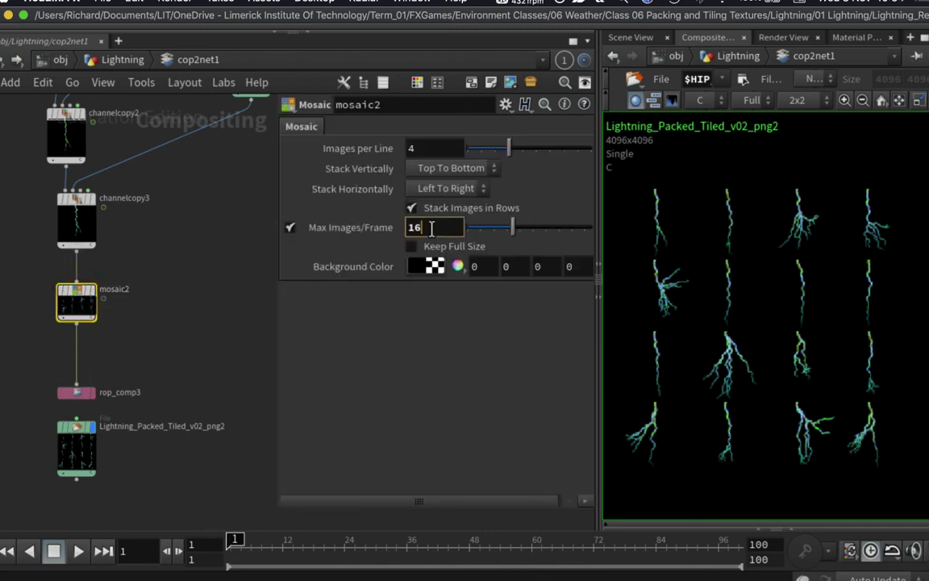
pyautogui.click(425, 149)
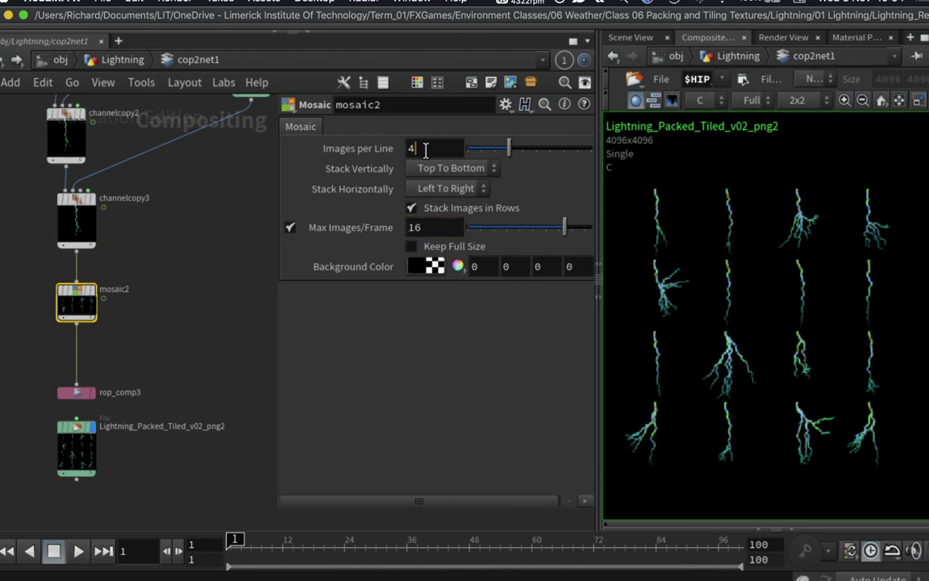
pyautogui.write('3')
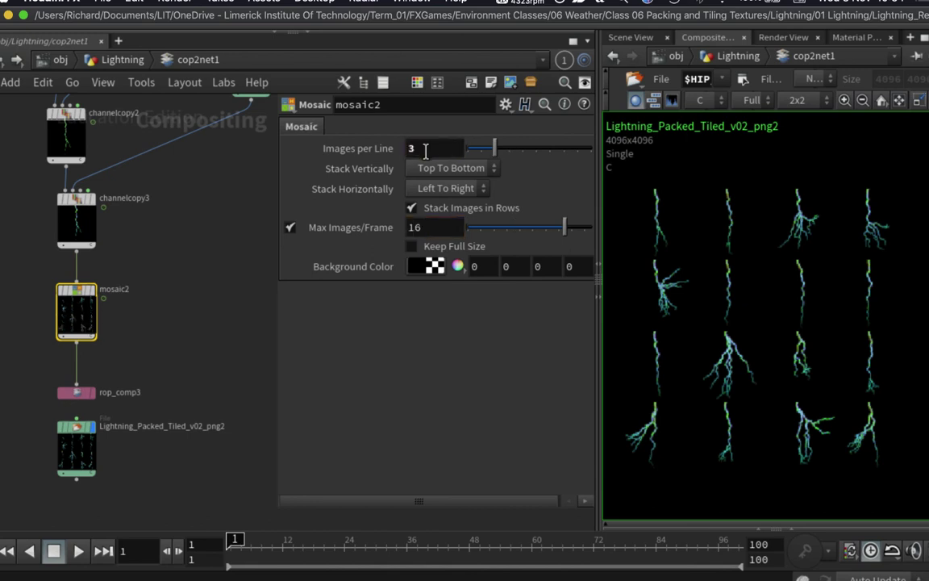
pyautogui.press('Return')
pyautogui.click(440, 229)
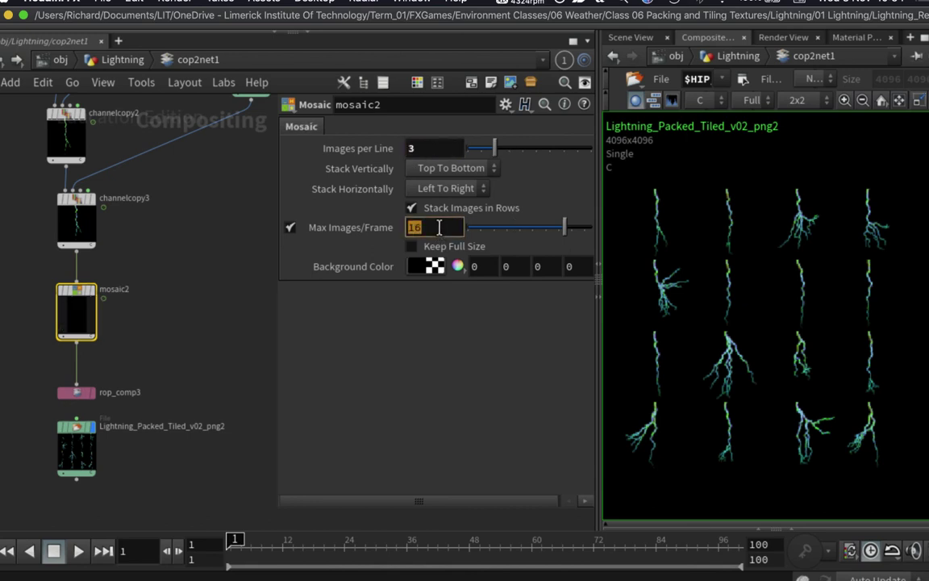
pyautogui.write('9')
pyautogui.press('Return')
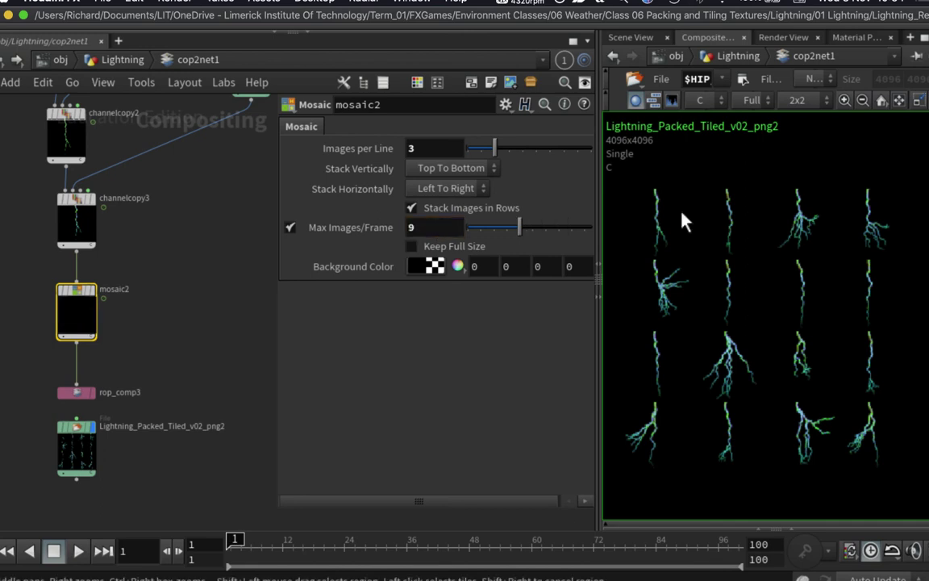
# Step: Display the Mosaic node's three-by-three lightning layout in the composite view
pyautogui.click(79, 295)
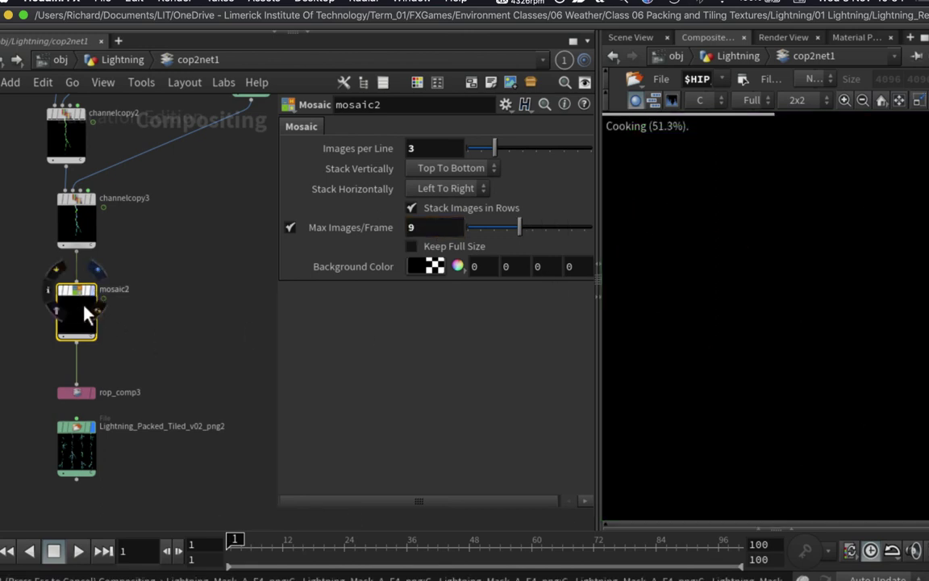
pyautogui.press('Down')
pyautogui.click(80, 300)
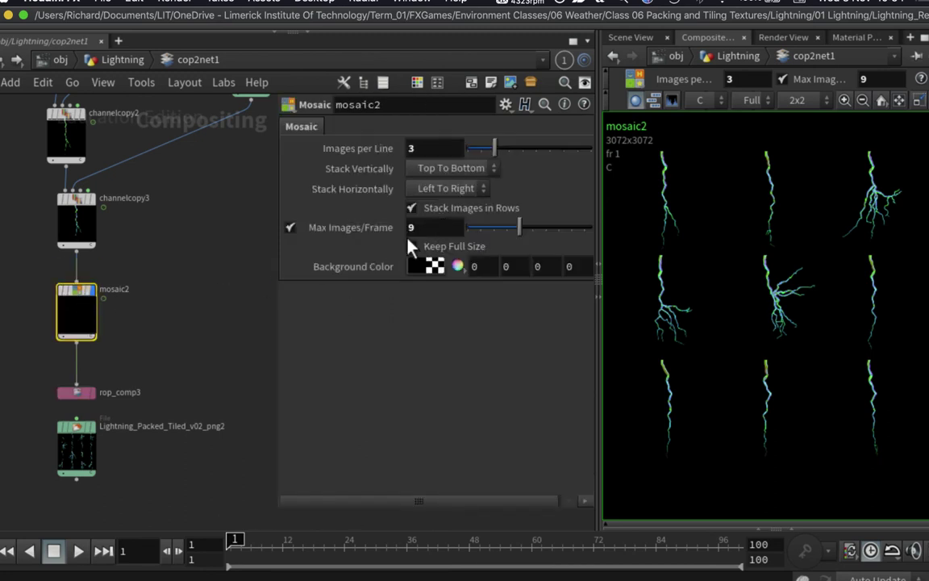
# Step: Switch to Finder, preview the rendered Lightning_Packed_Tiled_v03.png and return to Houdini
pyautogui.click(76, 392)
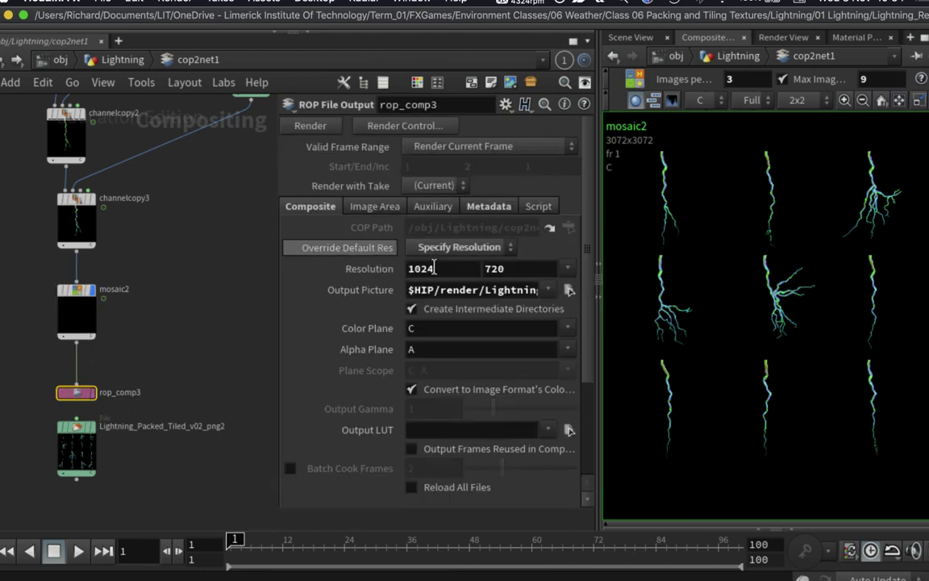
pyautogui.press('super+Tab')
pyautogui.press('space')
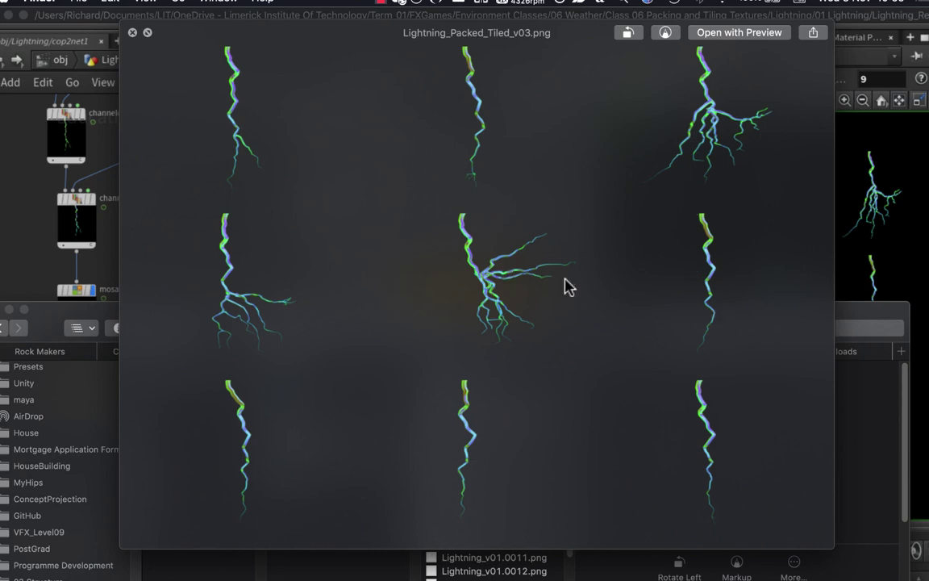
pyautogui.click(280, 20)
# Step: Open Calculator and multiply the ROP's resolution values, 1024 by 720, to get the pixel count
pyautogui.doubleClick(452, 271)
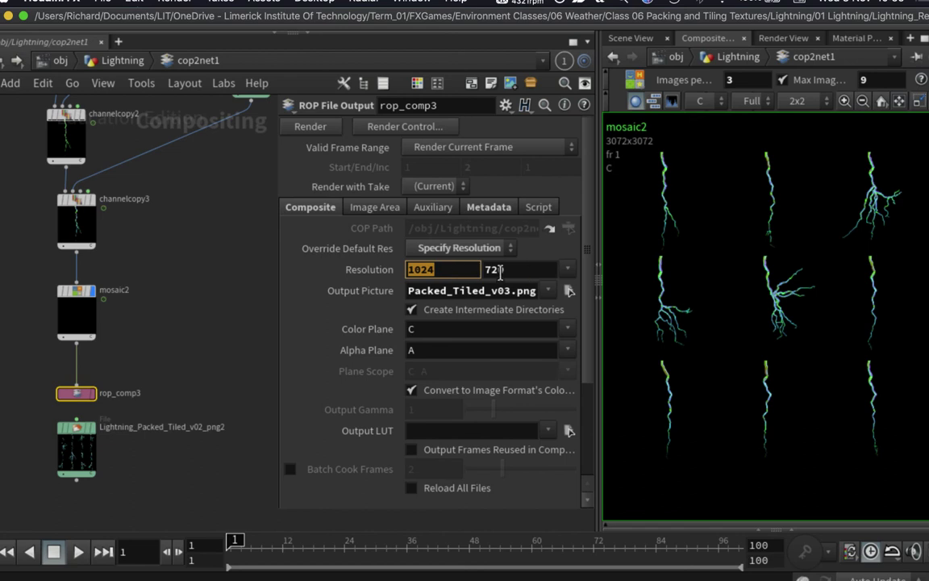
pyautogui.press('super+space')
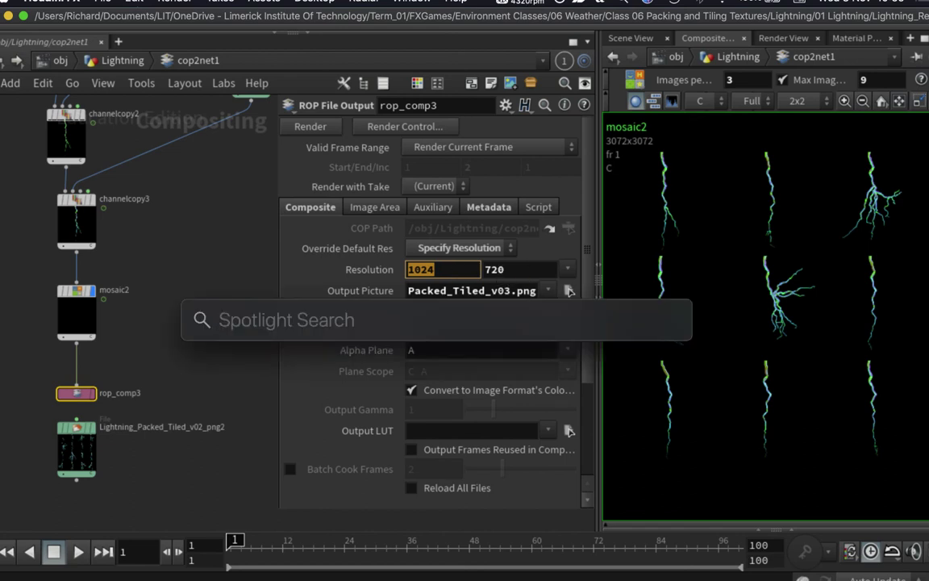
pyautogui.write('calu')
pyautogui.press('Return')
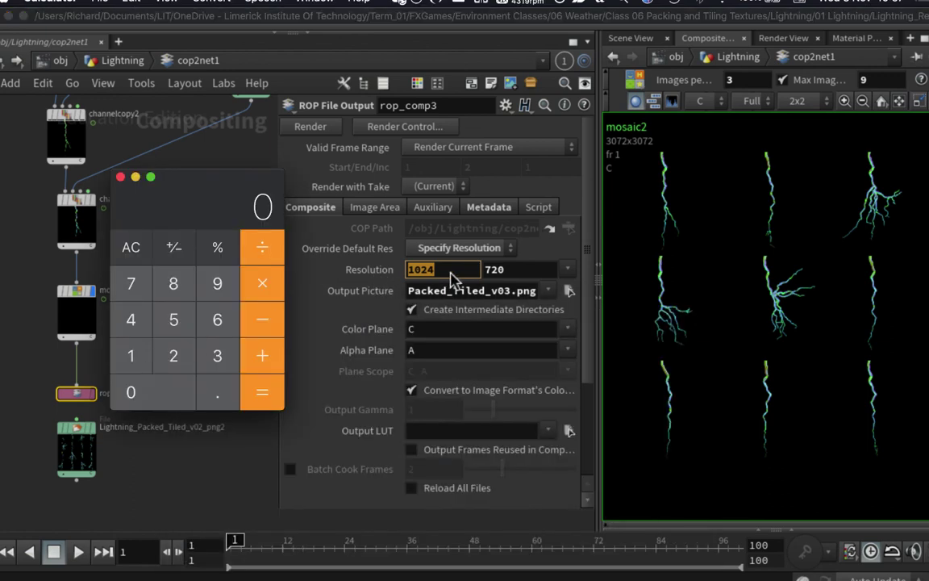
pyautogui.click(127, 360)
pyautogui.click(138, 392)
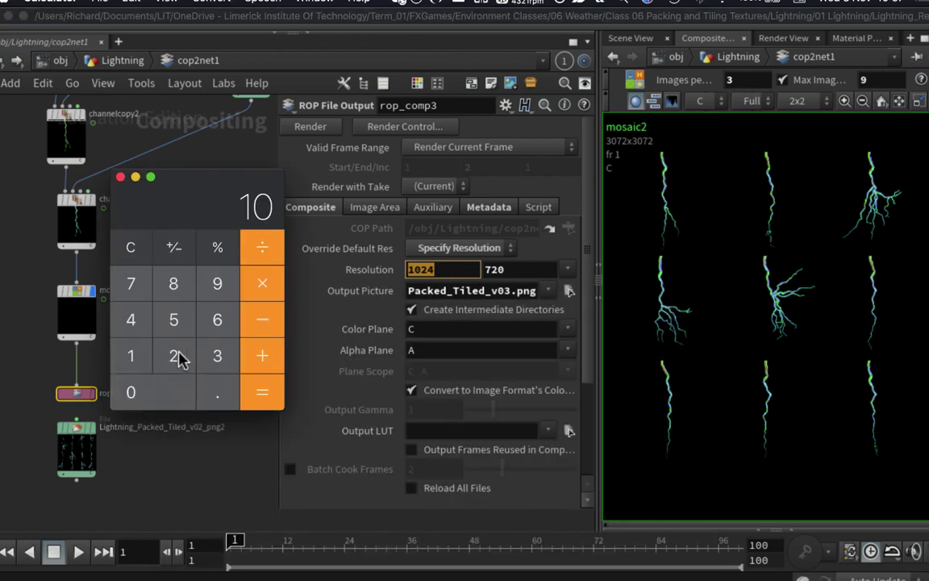
pyautogui.click(172, 355)
pyautogui.click(131, 320)
pyautogui.click(262, 289)
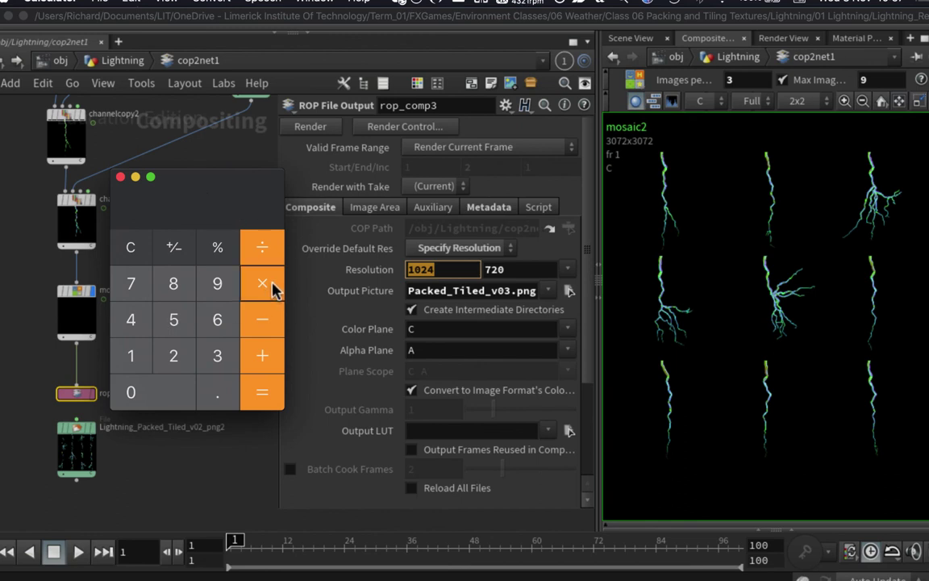
pyautogui.click(125, 285)
pyautogui.click(173, 355)
pyautogui.click(153, 392)
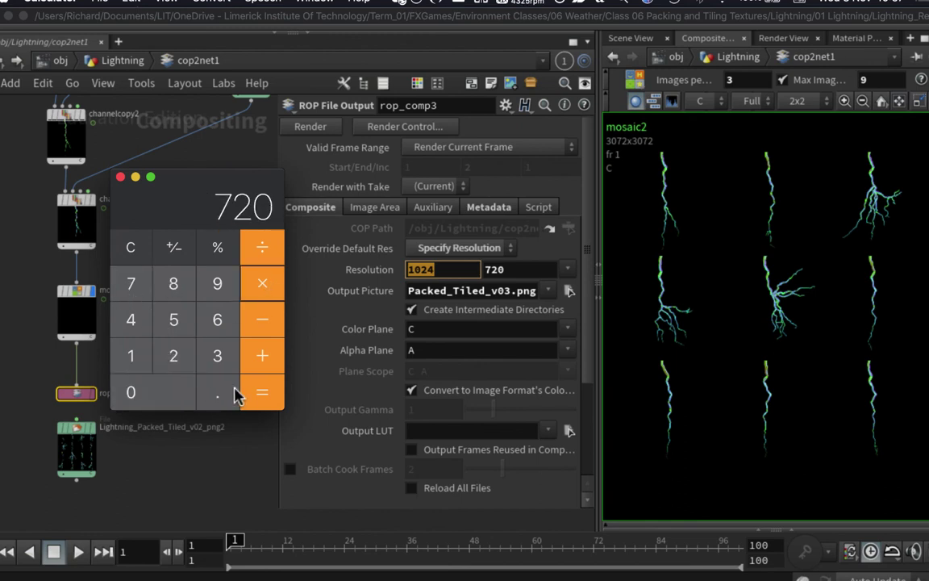
pyautogui.click(260, 392)
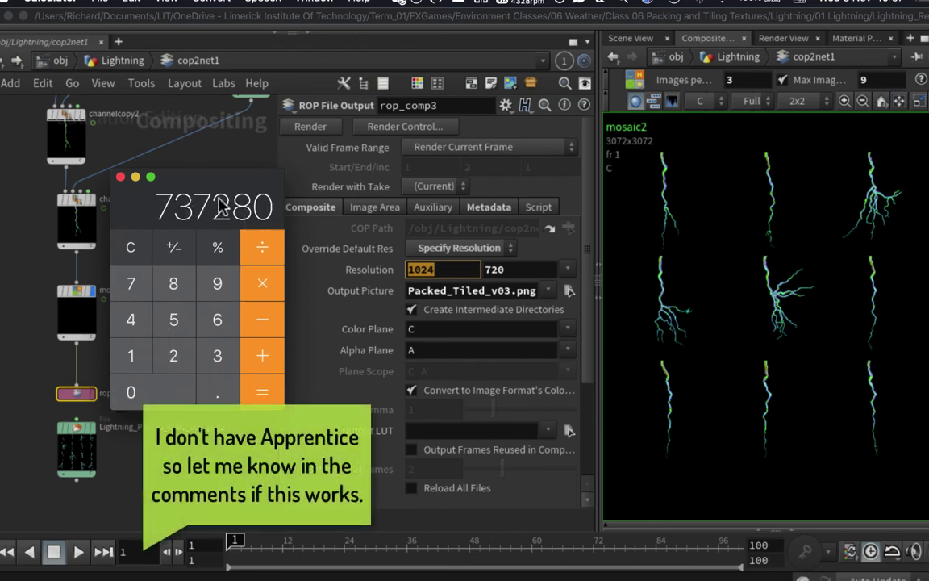
# Step: Switch Calculator to its scientific layout, keeping the multiplied pixel count entered
pyautogui.click(163, 3)
pyautogui.click(190, 32)
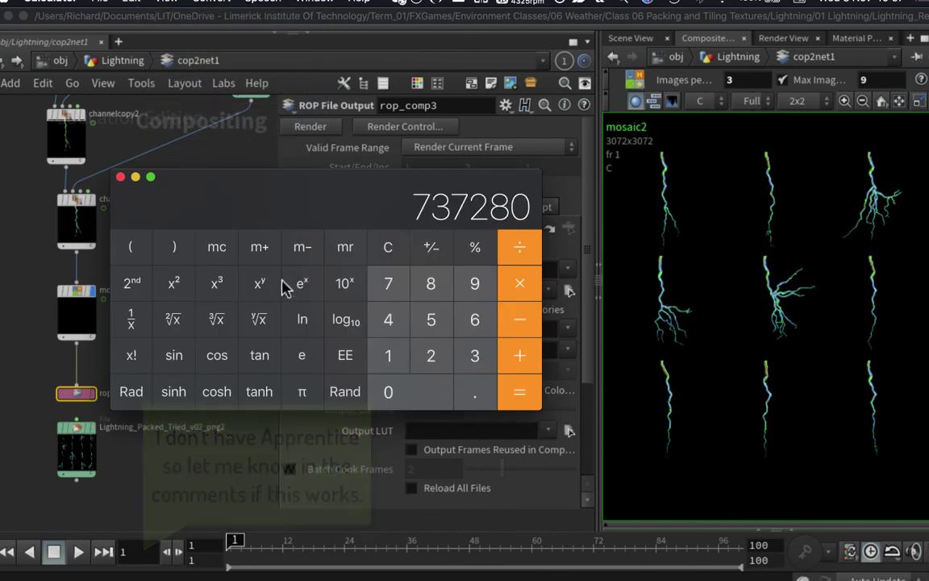